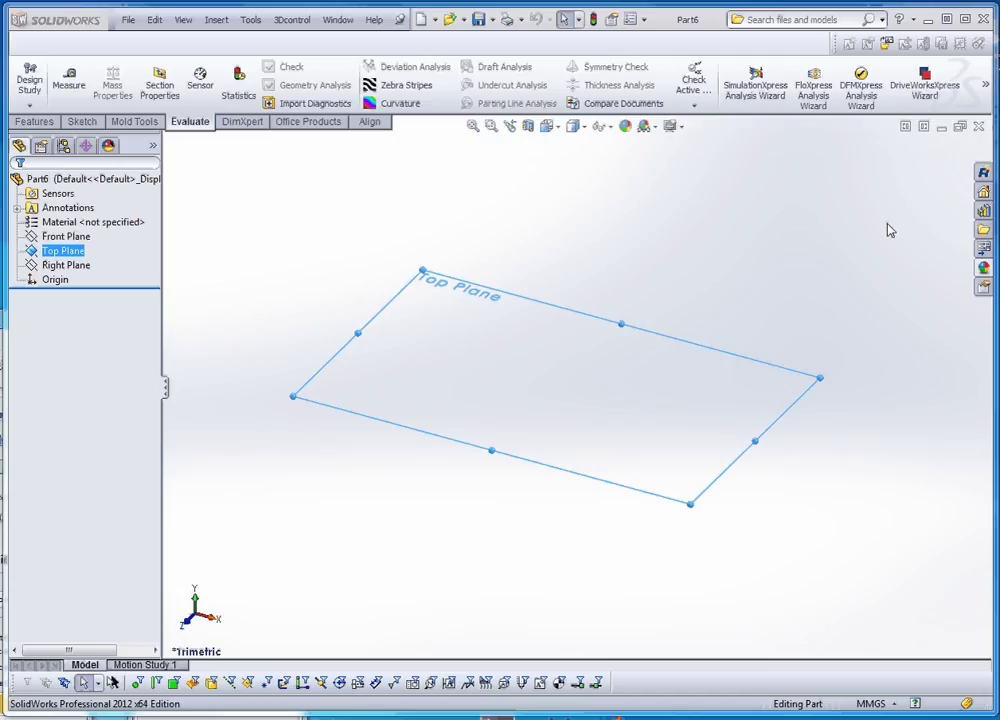
- Sketch a center rectangle at the origin on the Top Plane, about 21.5 mm wide and 47 mm long
{"action": "left_click", "coordinate": [259, 194]}
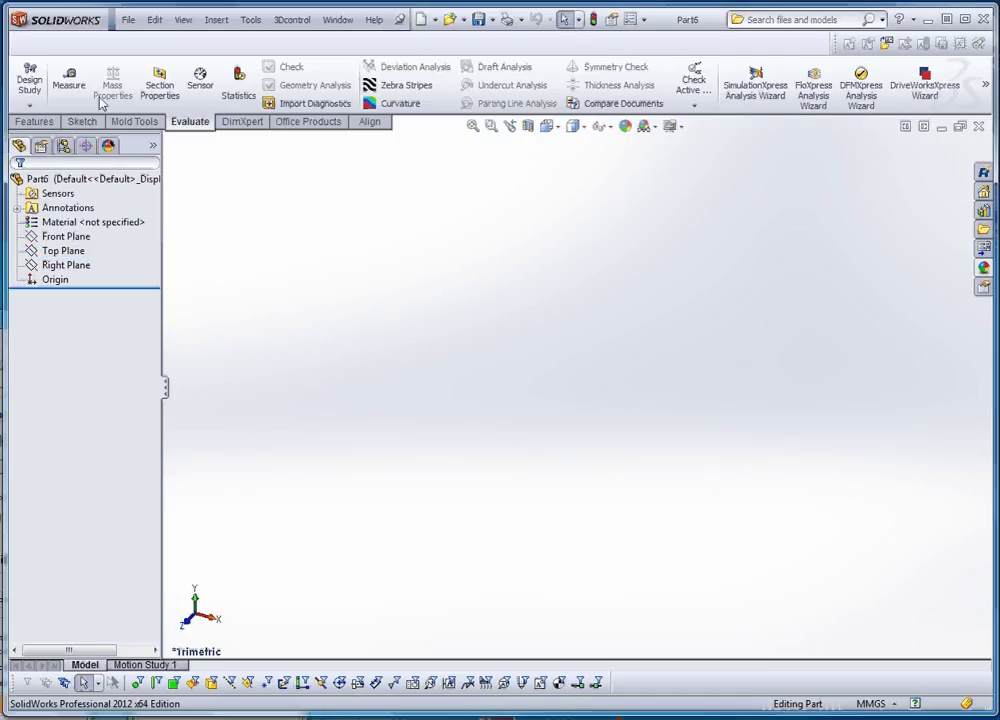
{"action": "left_click", "coordinate": [62, 250]}
{"action": "left_click", "coordinate": [80, 223]}
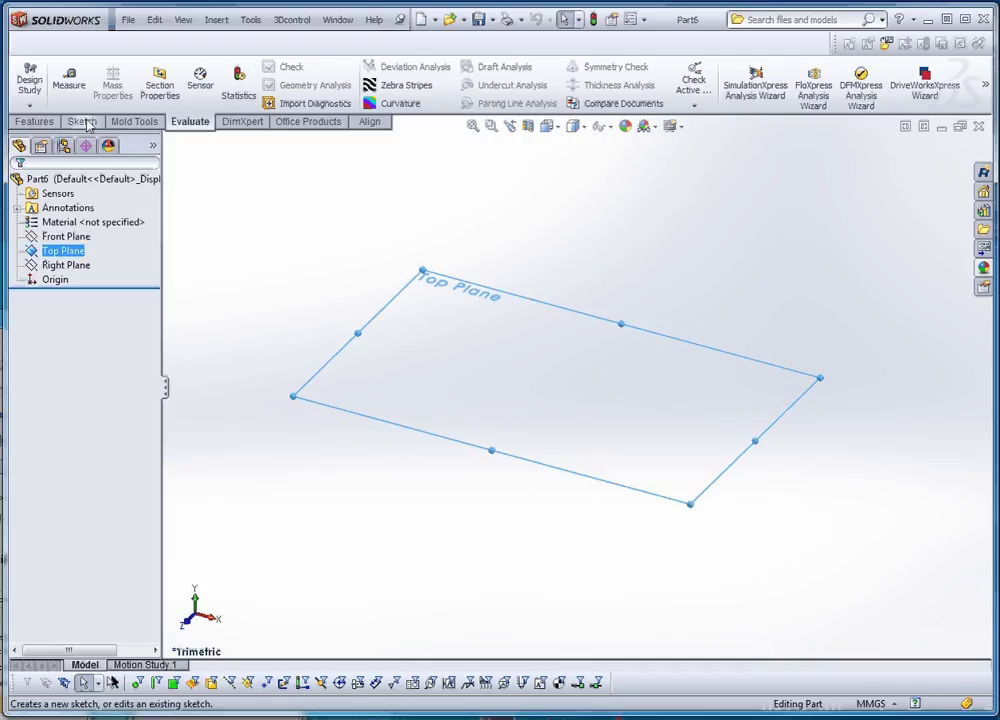
{"action": "left_click", "coordinate": [183, 84]}
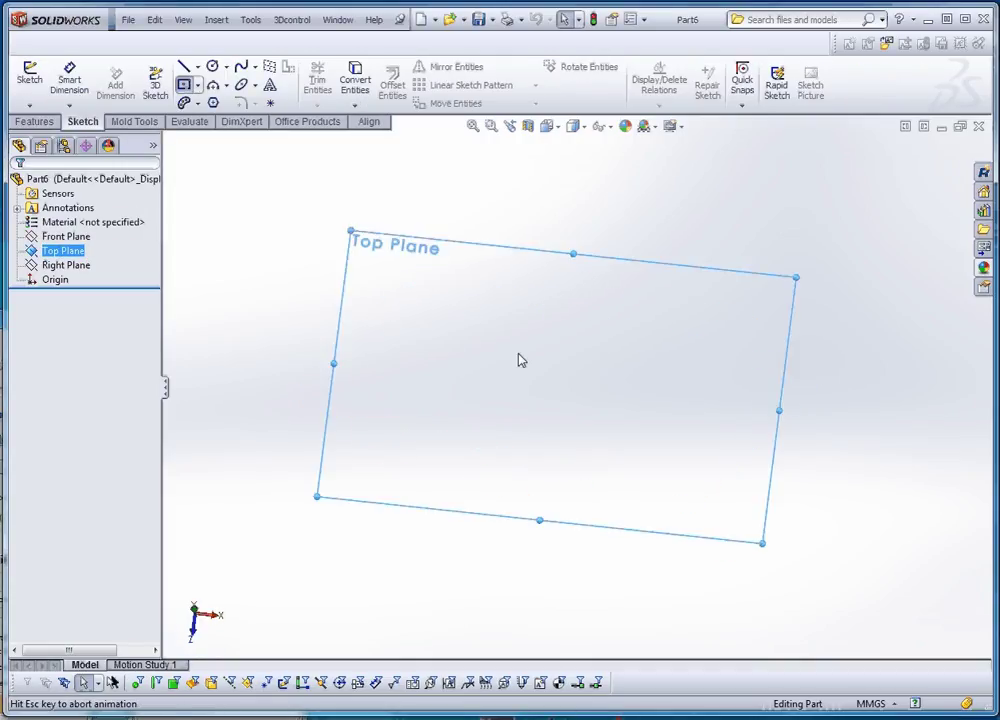
{"action": "left_click", "coordinate": [576, 386]}
{"action": "left_click", "coordinate": [603, 331]}
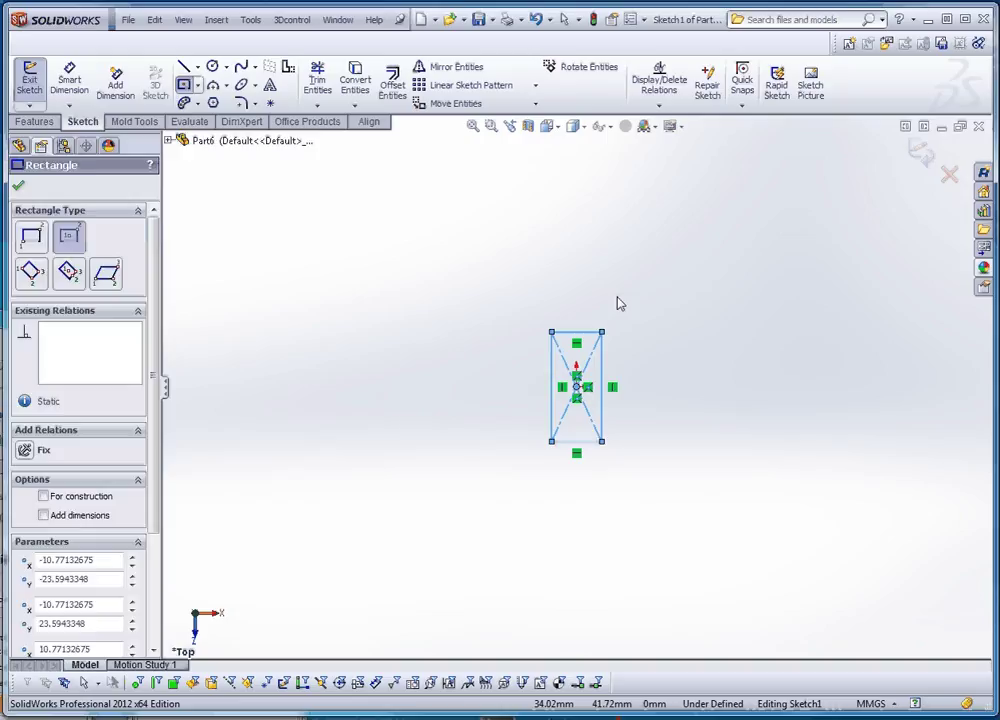
{"action": "key", "text": "Escape"}
- Dimension the rectangle's short horizontal side to 20 mm
{"action": "scroll", "coordinate": [609, 352], "scroll_direction": "down", "scroll_amount": 5}
{"action": "left_click", "coordinate": [69, 80]}
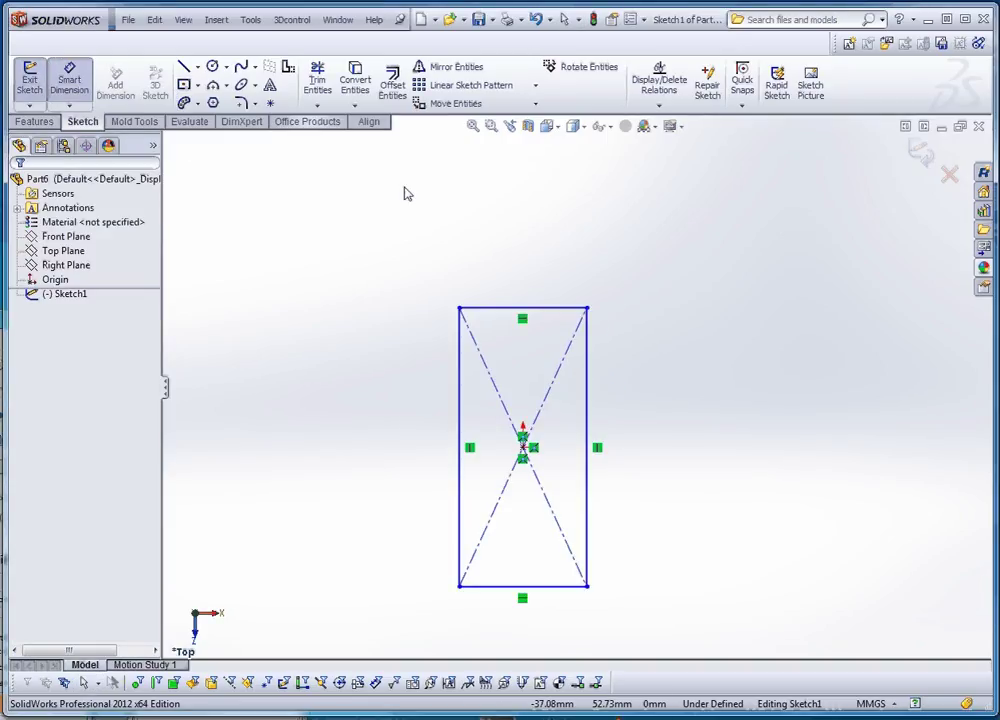
{"action": "left_click", "coordinate": [530, 313]}
{"action": "left_click", "coordinate": [540, 277]}
{"action": "type", "text": "20"}
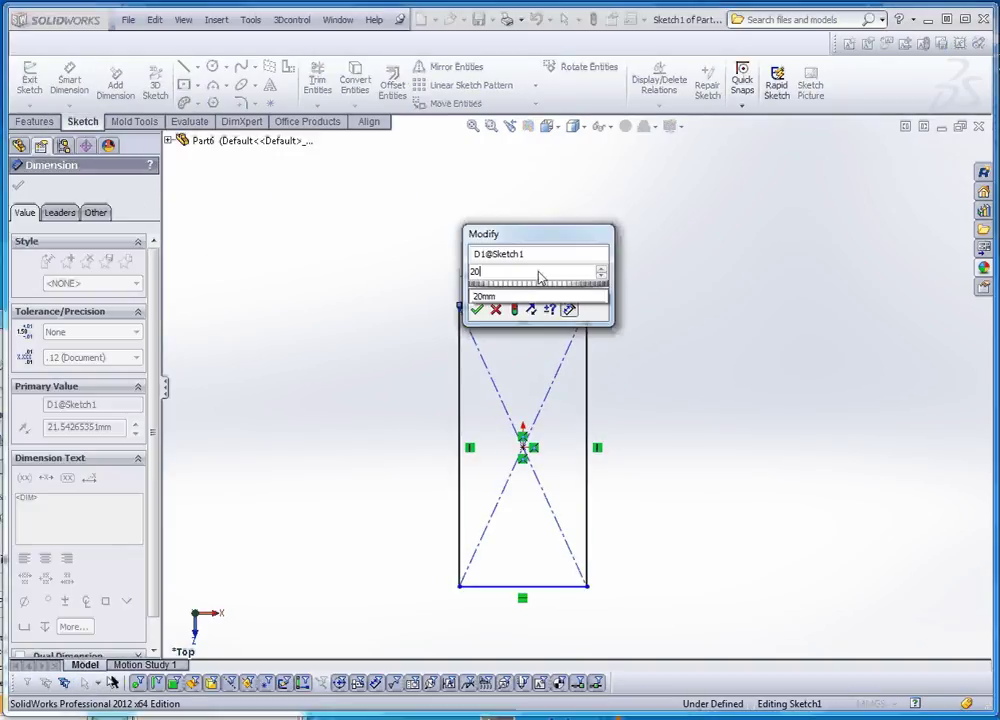
{"action": "key", "text": "Return"}
- Dimension the rectangle's vertical side to 30 mm and close the sketch
{"action": "left_click", "coordinate": [583, 397]}
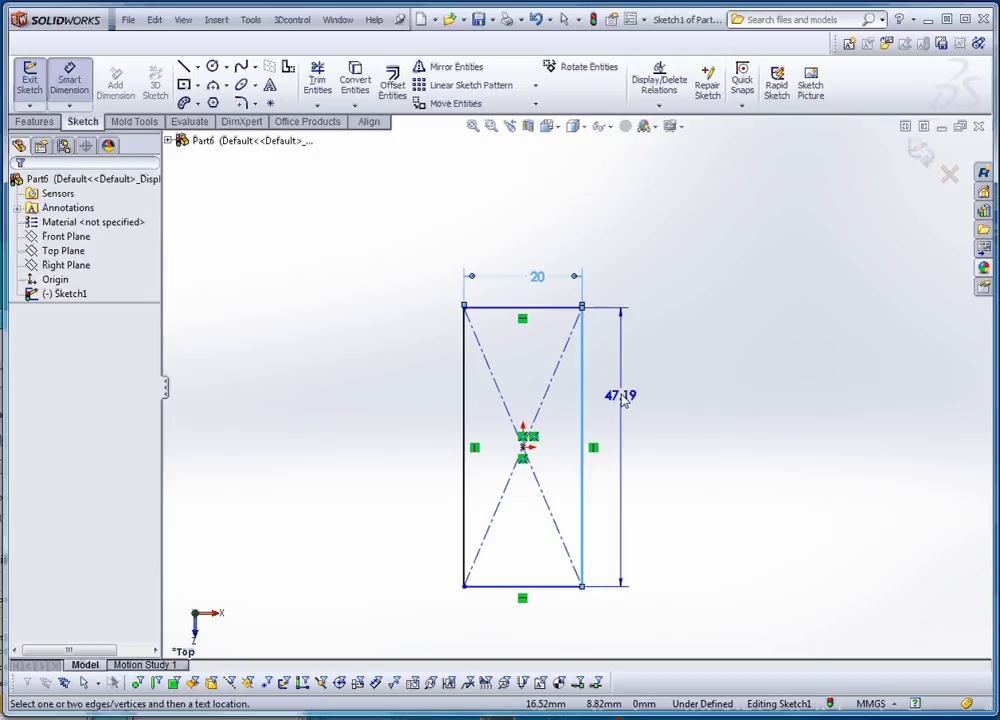
{"action": "left_click", "coordinate": [622, 400]}
{"action": "type", "text": "30"}
{"action": "key", "text": "Return"}
{"action": "key", "text": "Escape"}
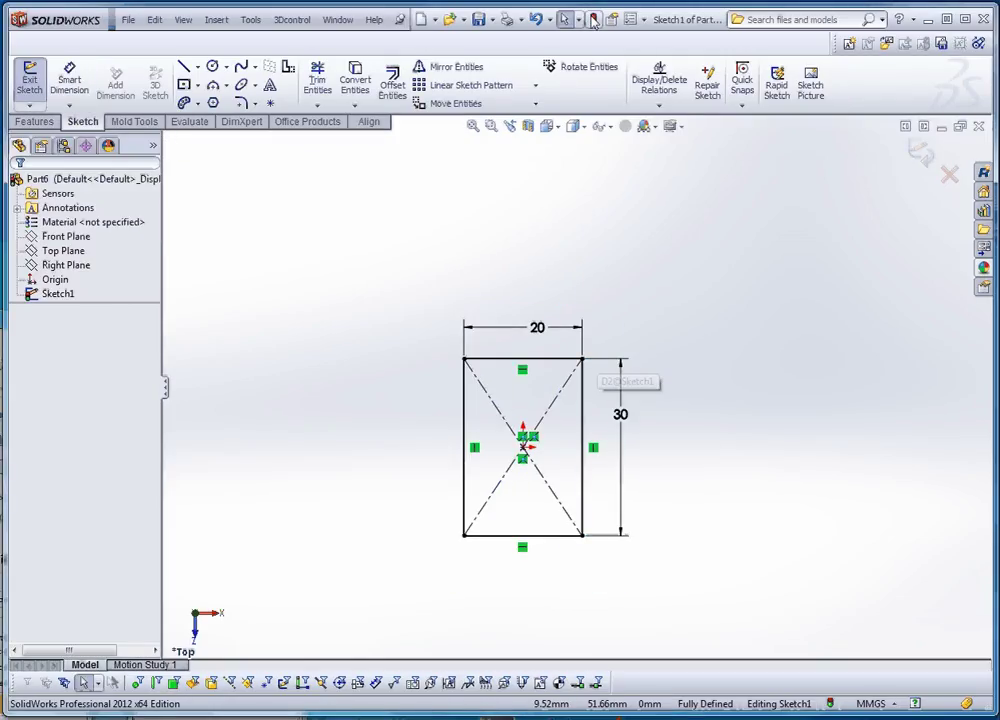
{"action": "left_click", "coordinate": [593, 19]}
- Create a reference plane offset 20 mm above the Top Plane
{"action": "middle_click_drag", "start_coordinate": [525, 190], "coordinate": [600, 272]}
{"action": "scroll", "coordinate": [573, 361], "scroll_direction": "up", "scroll_amount": 2}
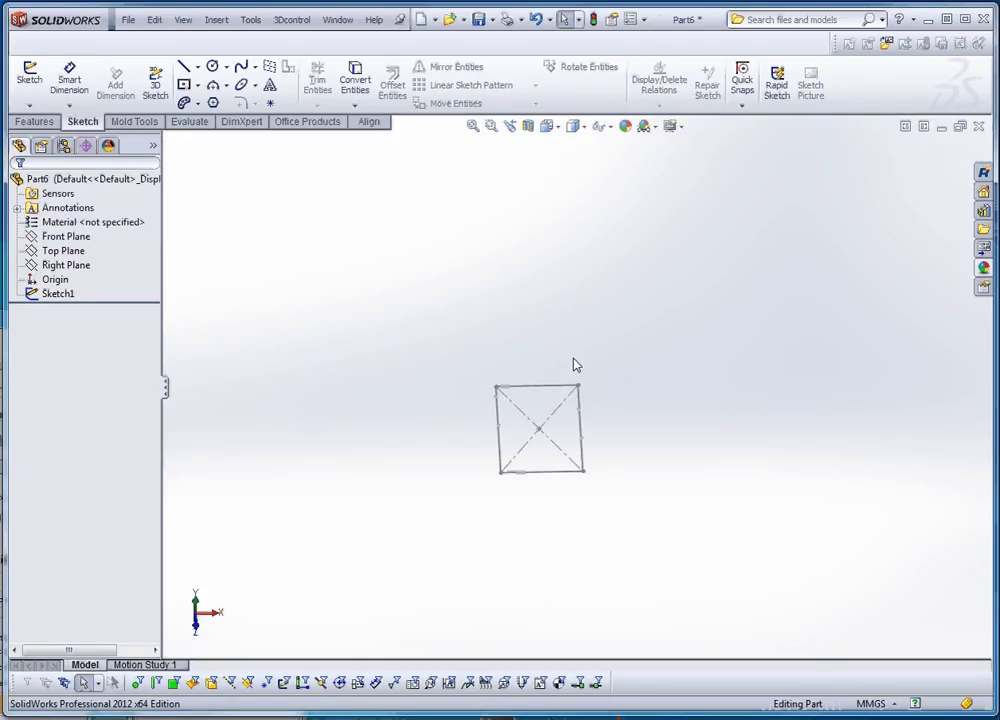
{"action": "left_click", "coordinate": [62, 251]}
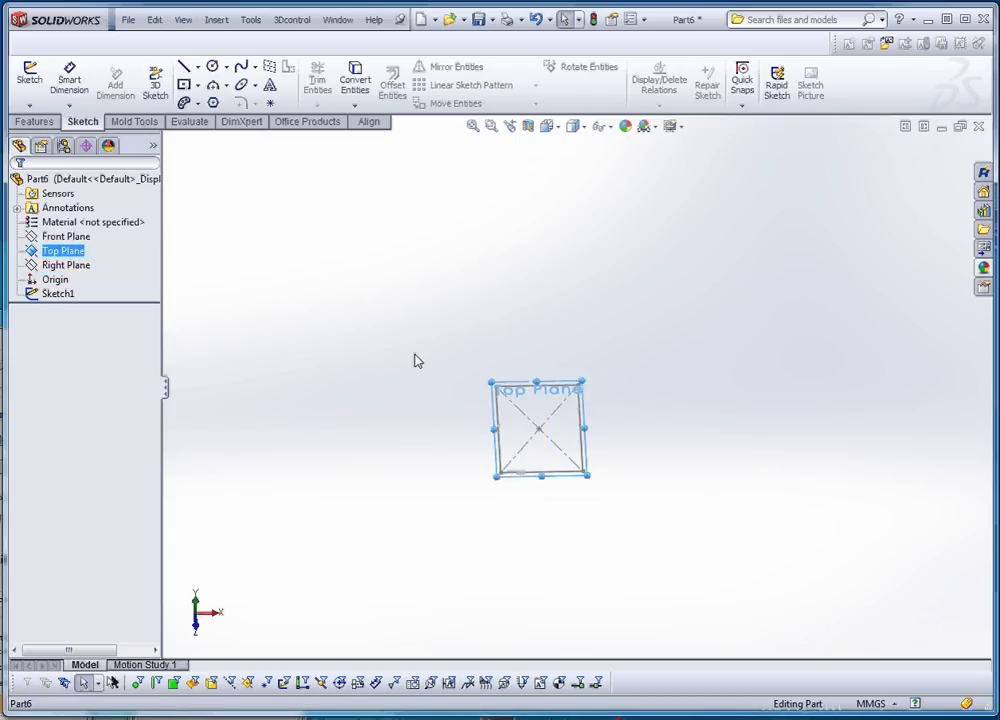
{"action": "middle_click_drag", "start_coordinate": [591, 453], "coordinate": [595, 423]}
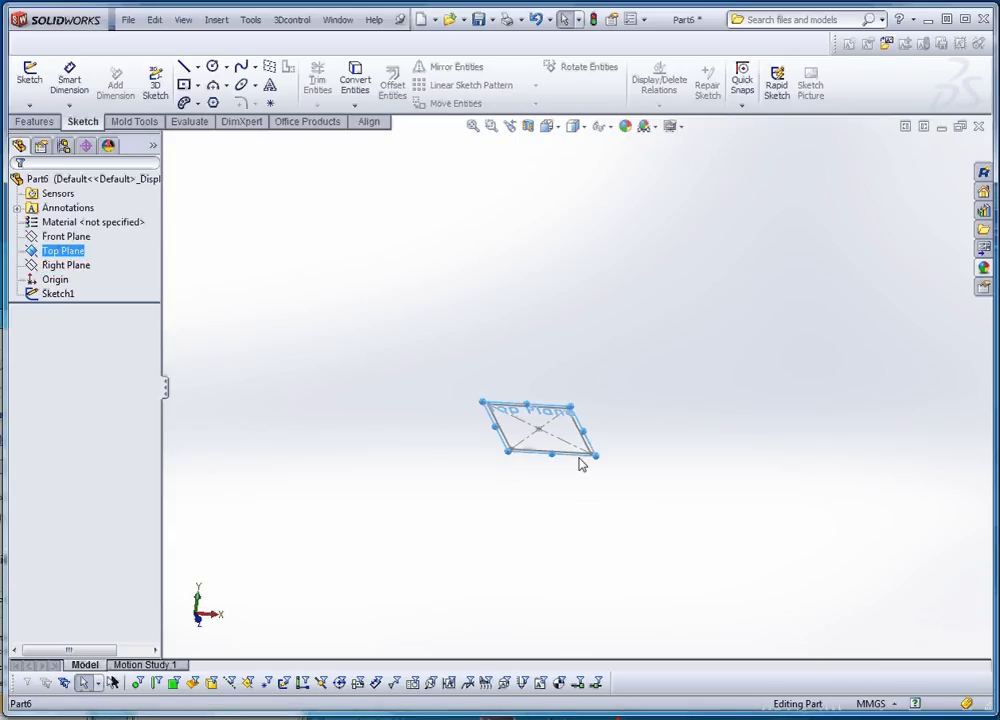
{"action": "left_click_drag", "start_coordinate": [582, 463], "coordinate": [598, 382], "text": "ctrl"}
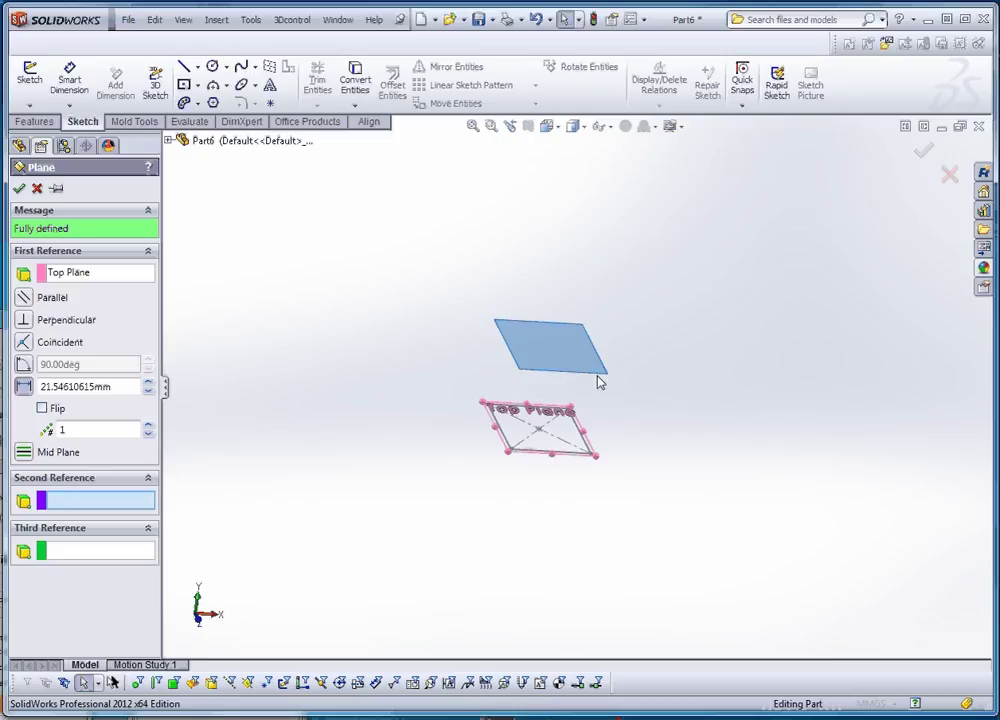
{"action": "double_click", "coordinate": [130, 386]}
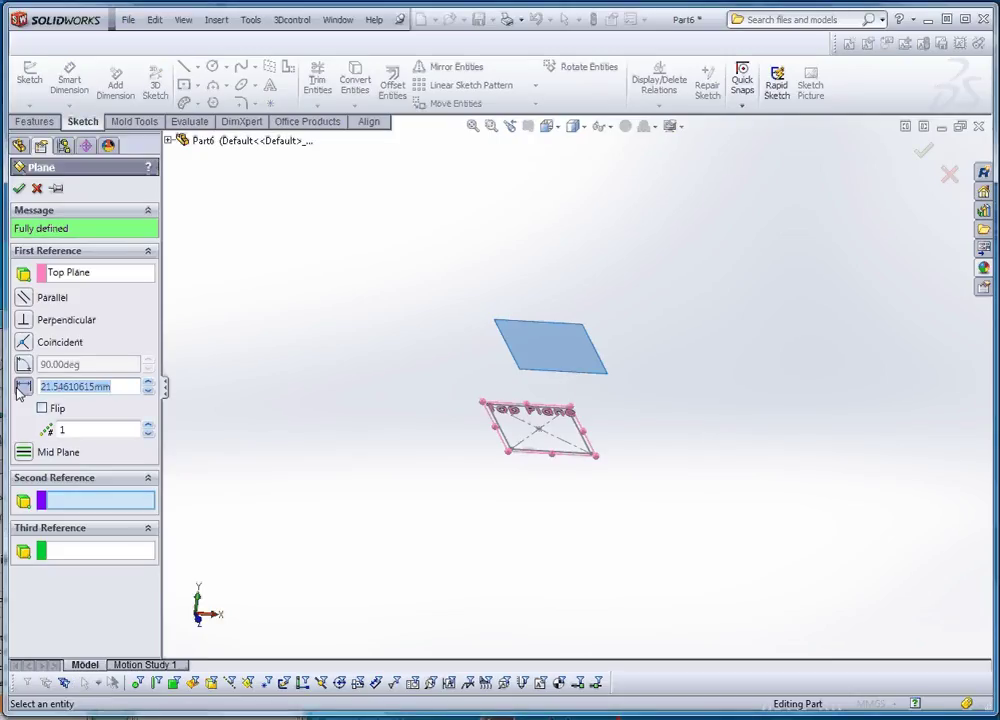
{"action": "type", "text": "20"}
{"action": "key", "text": "Return"}
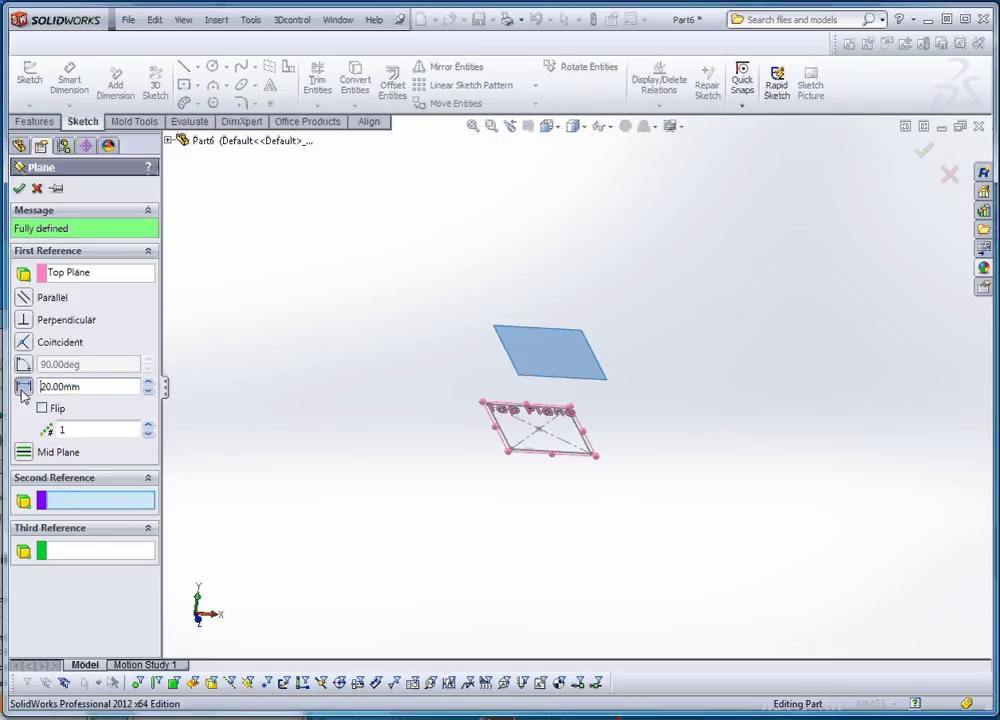
{"action": "left_click", "coordinate": [19, 188]}
- Sketch a circle about 14.3 mm in diameter on the new offset plane, centered on the origin
{"action": "left_click", "coordinate": [212, 66]}
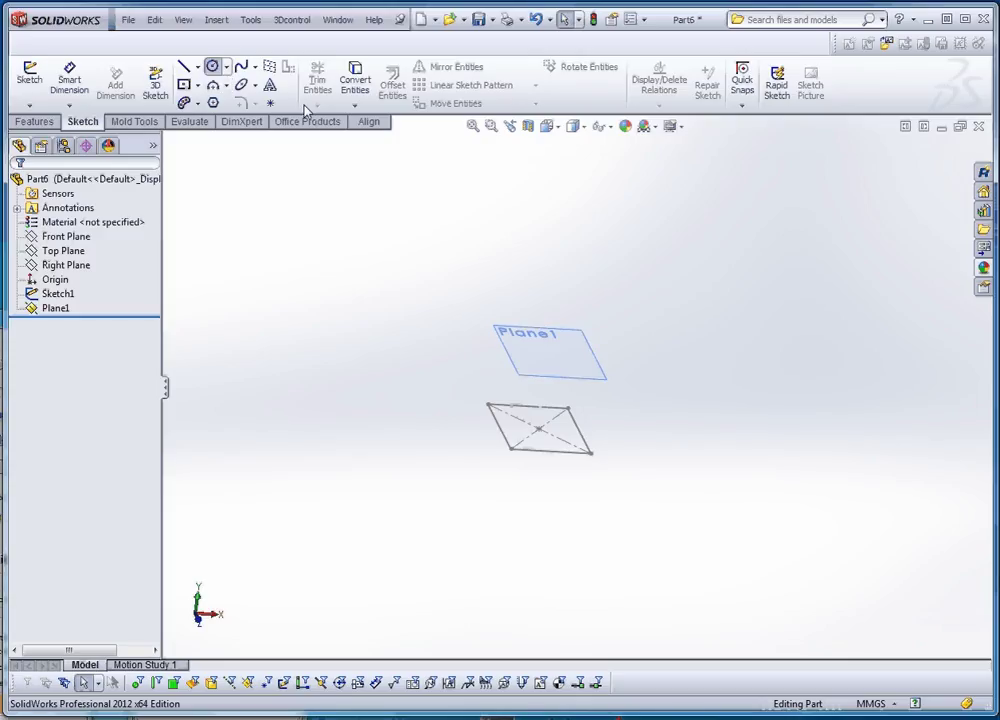
{"action": "left_click", "coordinate": [562, 358]}
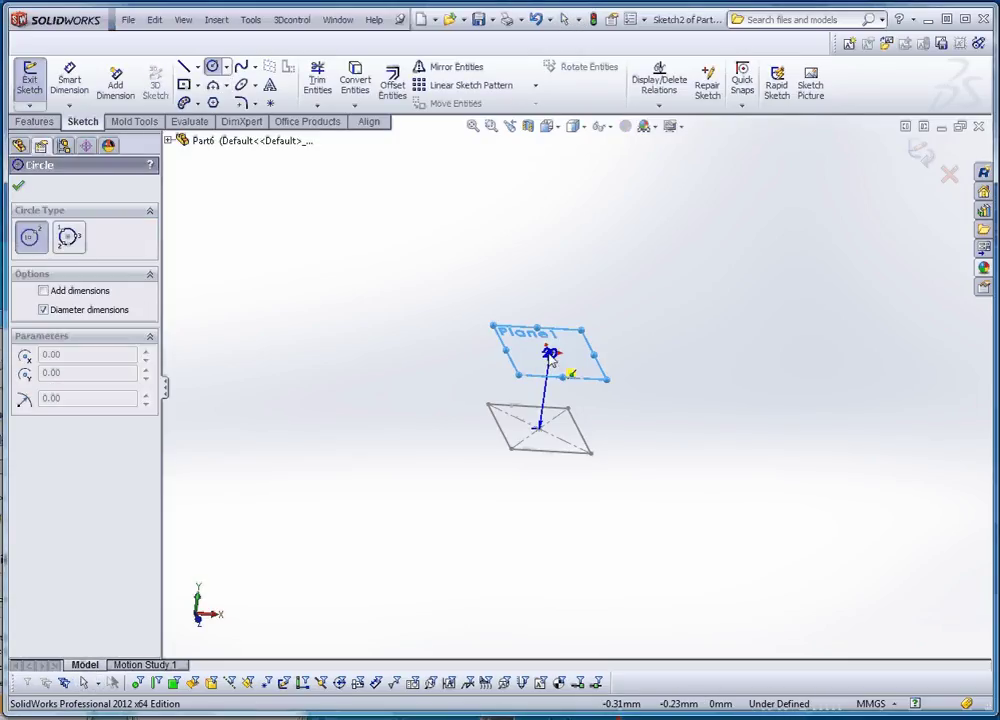
{"action": "left_click", "coordinate": [549, 353]}
{"action": "left_click", "coordinate": [552, 343]}
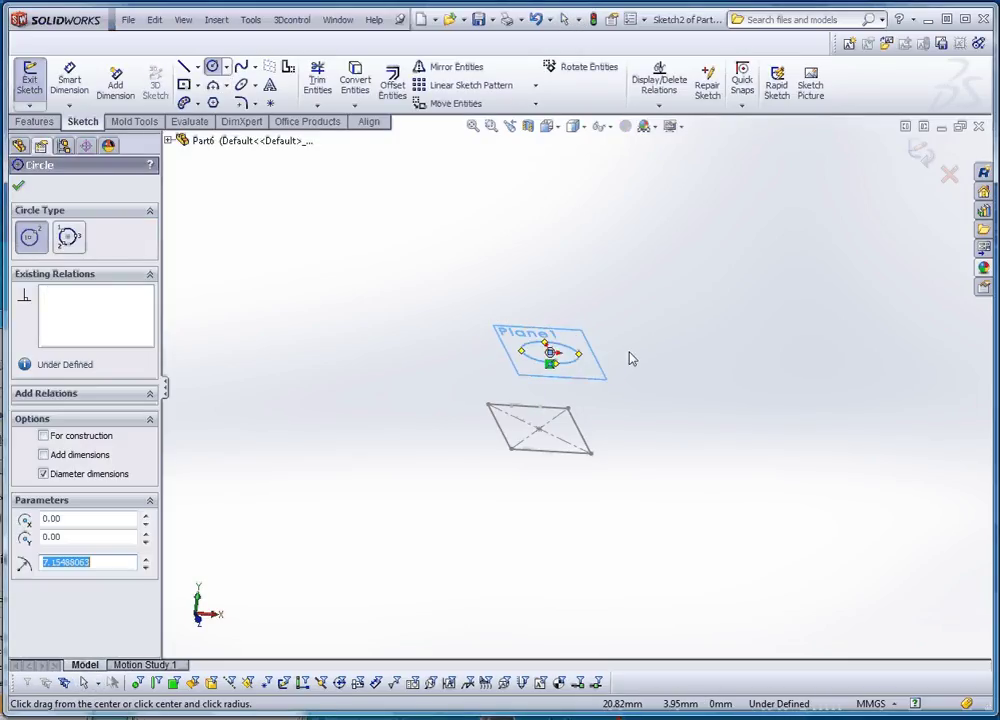
{"action": "scroll", "coordinate": [600, 345], "scroll_direction": "down", "scroll_amount": 2}
{"action": "key", "text": "Escape"}
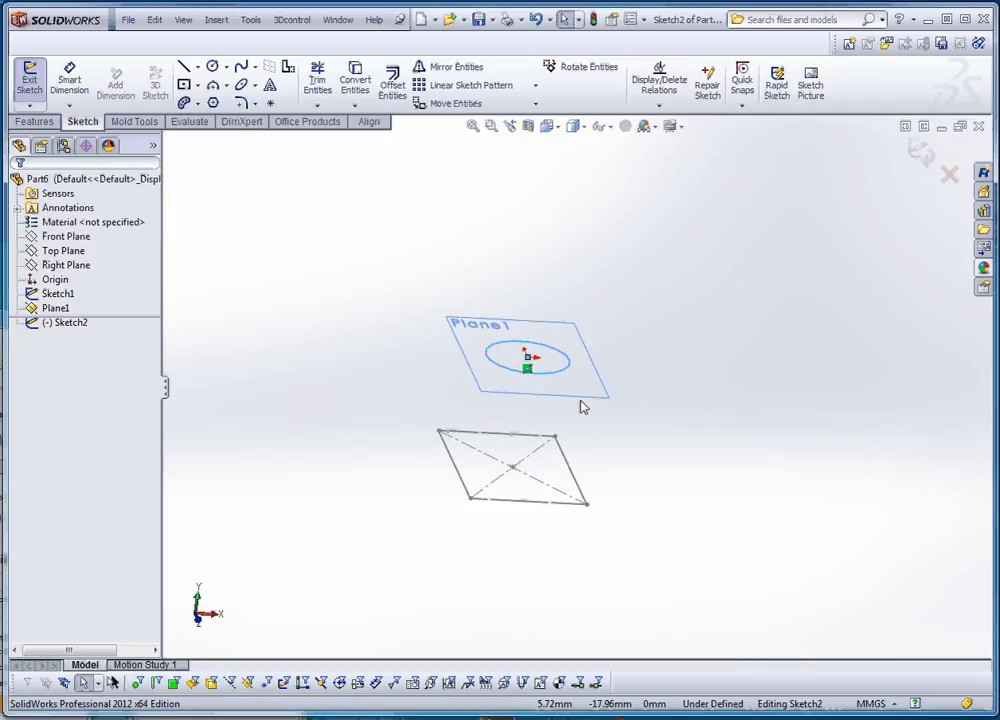
- Dimension the circle's diameter to 18 mm and close the sketch
{"action": "key", "text": "ctrl+8"}
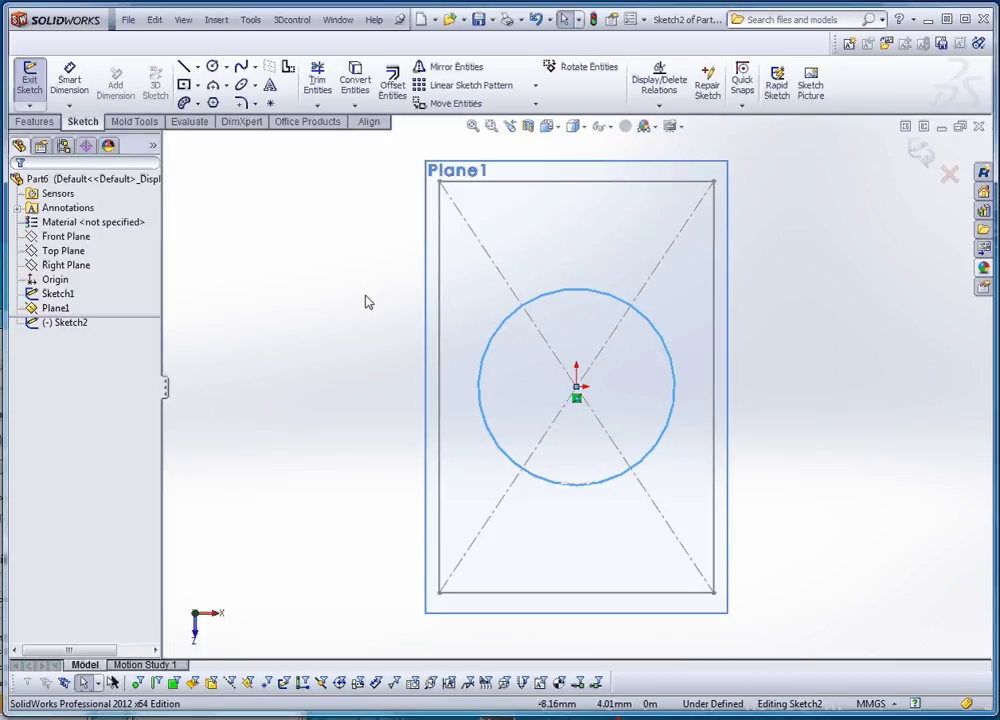
{"action": "left_click", "coordinate": [69, 80]}
{"action": "left_click", "coordinate": [664, 346]}
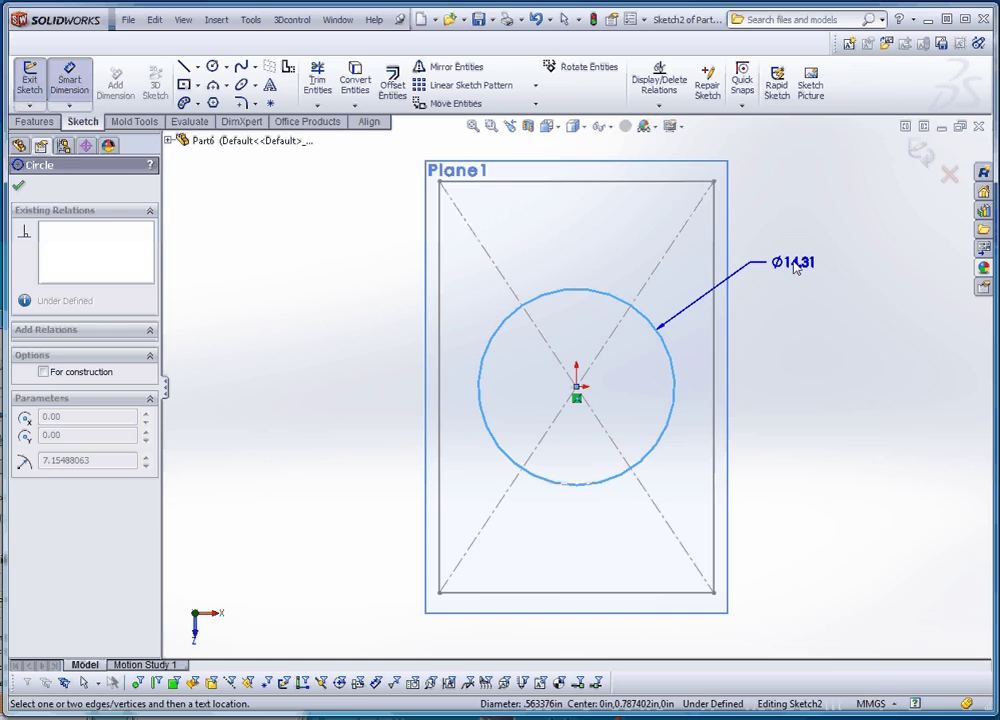
{"action": "left_click", "coordinate": [802, 257]}
{"action": "type", "text": "18"}
{"action": "key", "text": "Return"}
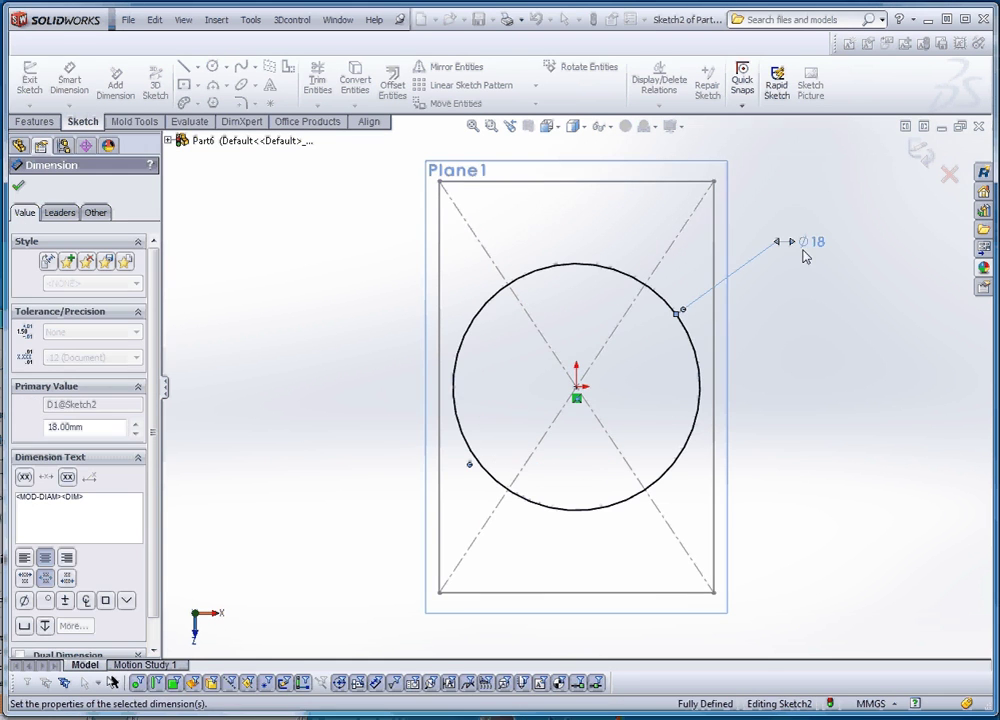
{"action": "left_click", "coordinate": [593, 19]}
- Create a second reference plane offset 45 mm above the Top Plane
{"action": "middle_click_drag", "start_coordinate": [775, 384], "coordinate": [788, 257]}
{"action": "scroll", "coordinate": [775, 353], "scroll_direction": "up", "scroll_amount": 5}
{"action": "left_click", "coordinate": [63, 250]}
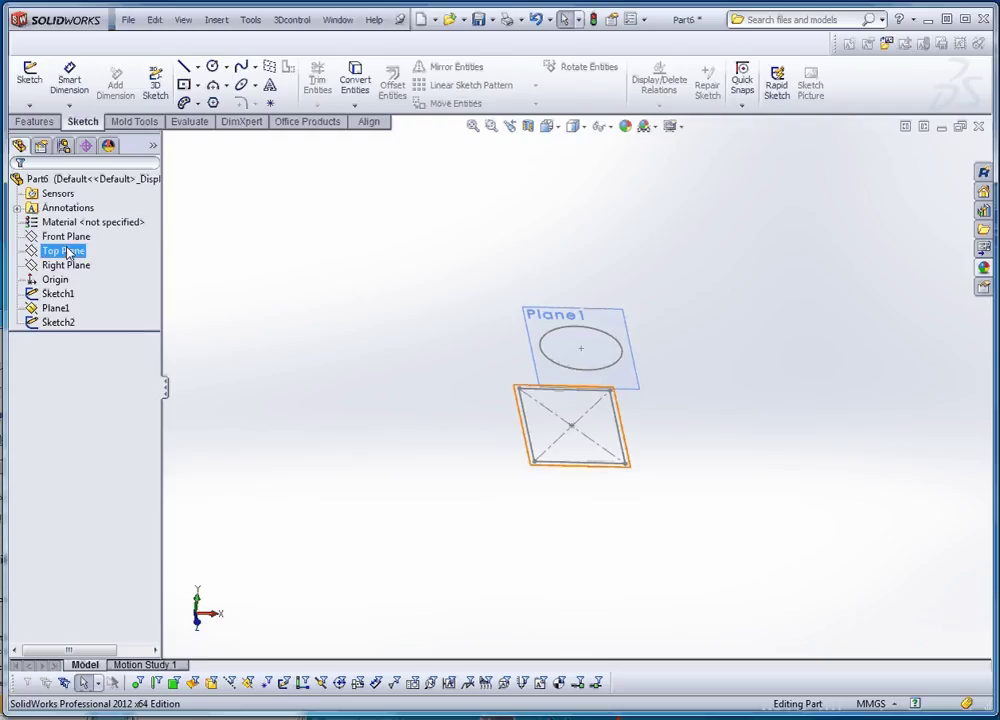
{"action": "left_click_drag", "start_coordinate": [551, 466], "coordinate": [612, 305], "text": "ctrl"}
{"action": "left_click_drag", "start_coordinate": [118, 387], "coordinate": [14, 395]}
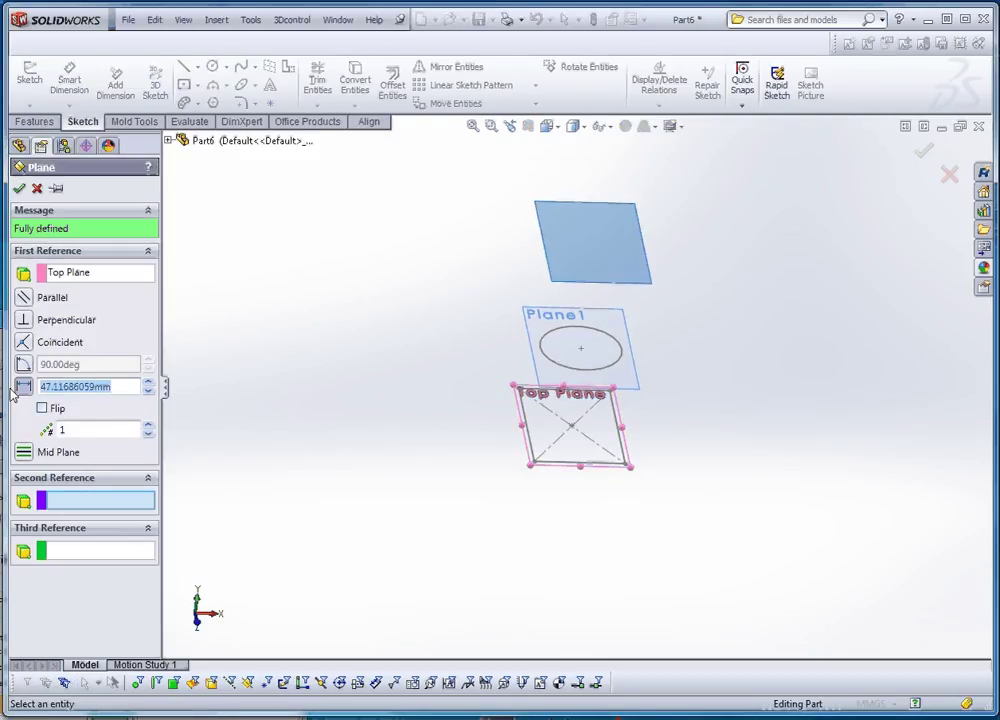
{"action": "type", "text": "45"}
{"action": "key", "text": "Return"}
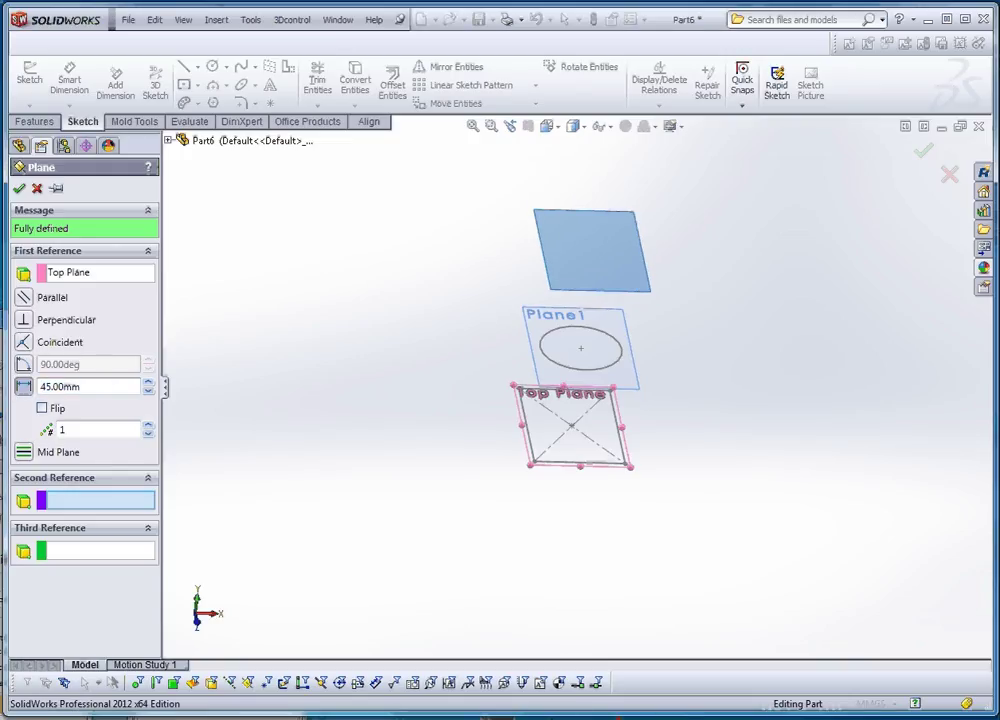
{"action": "left_click", "coordinate": [19, 188]}
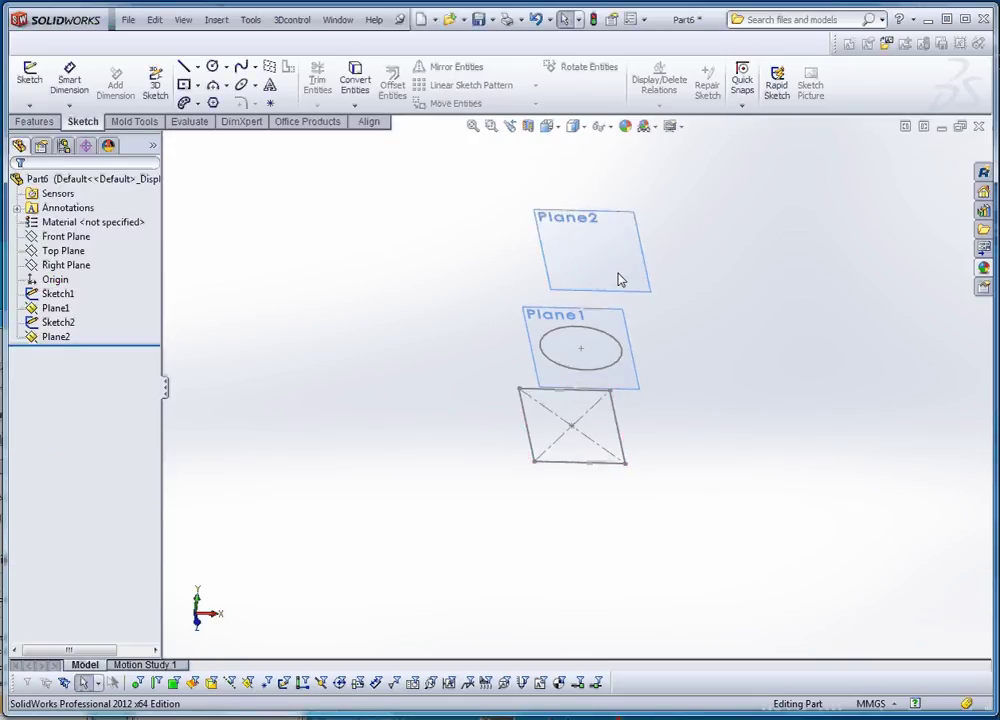
- Sketch a circle about 13 mm in diameter on the uppermost plane, centered on the origin
{"action": "left_click", "coordinate": [650, 294]}
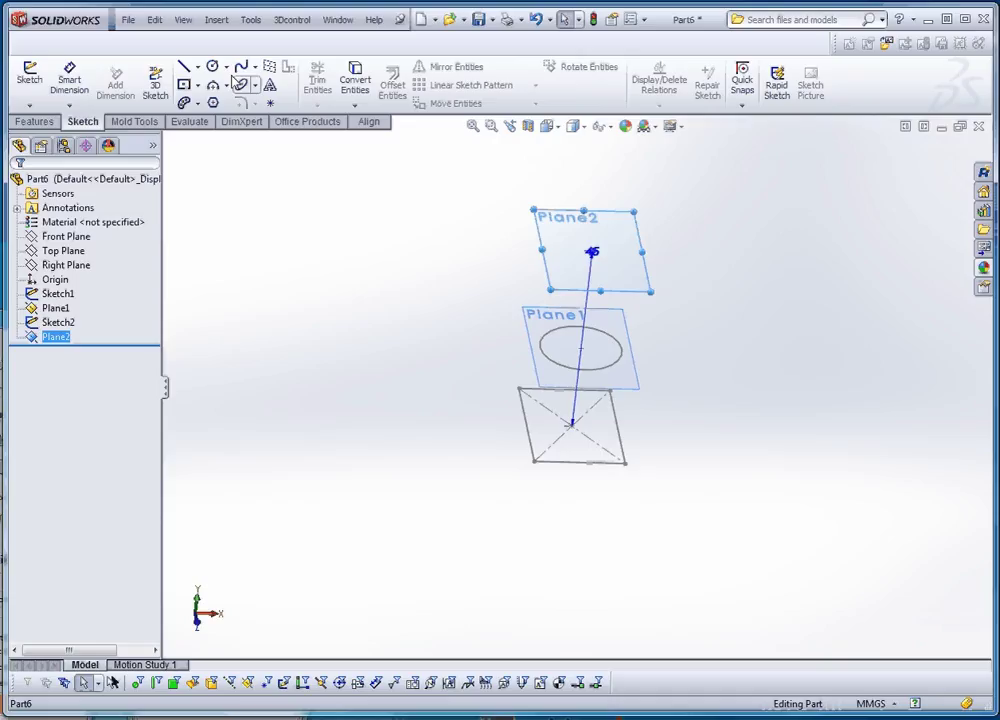
{"action": "left_click", "coordinate": [215, 68]}
{"action": "left_click", "coordinate": [592, 250]}
{"action": "left_click", "coordinate": [600, 242]}
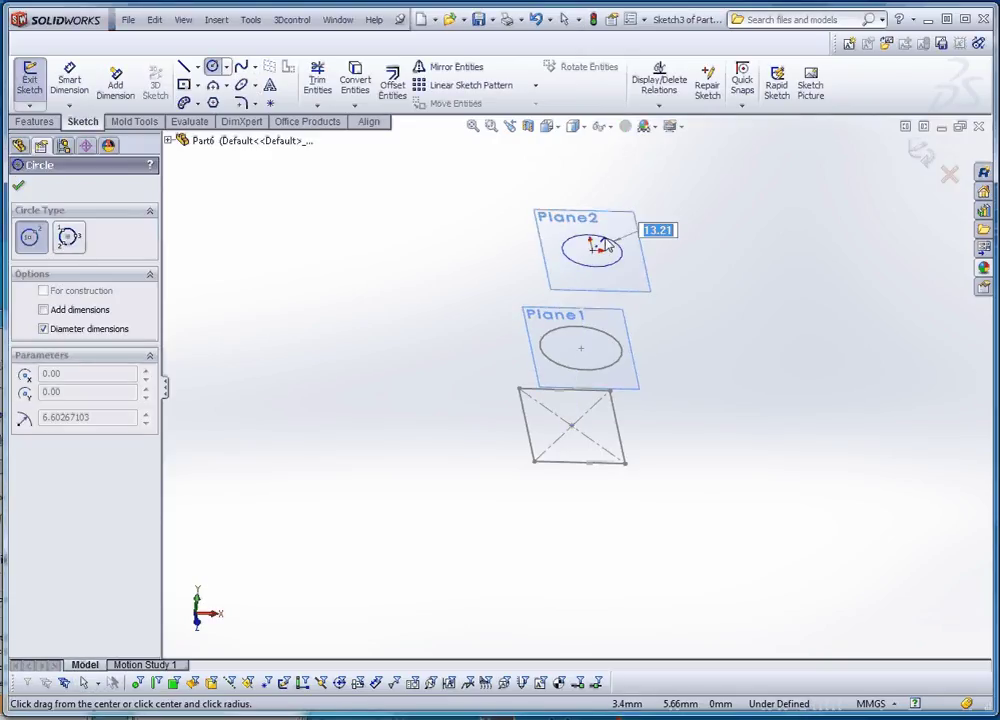
- Dimension the upper circle's diameter to 14 mm, place the dimension nearer the circle, and close the sketch
{"action": "left_click", "coordinate": [72, 80]}
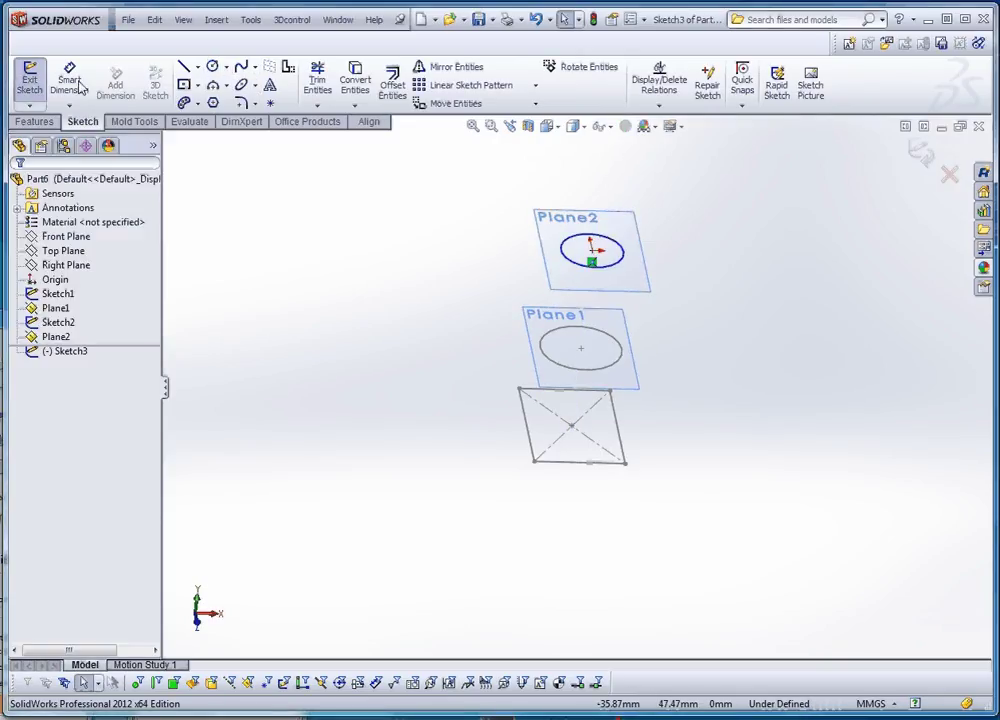
{"action": "left_click", "coordinate": [617, 243]}
{"action": "left_click", "coordinate": [684, 201]}
{"action": "type", "text": "14"}
{"action": "key", "text": "Return"}
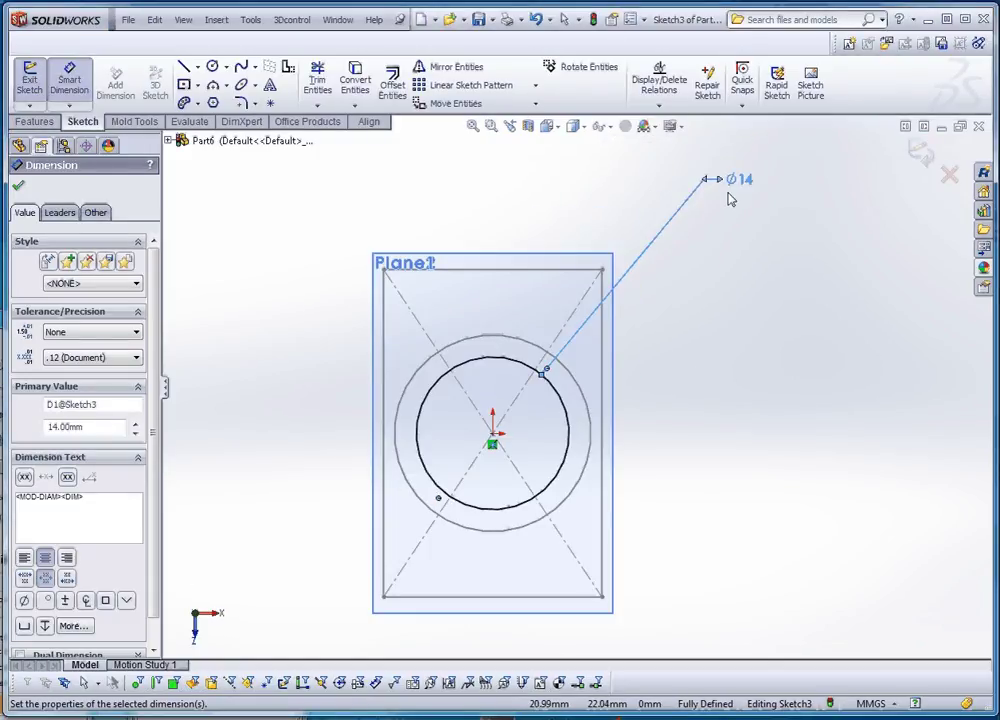
{"action": "left_click_drag", "start_coordinate": [730, 190], "coordinate": [648, 310]}
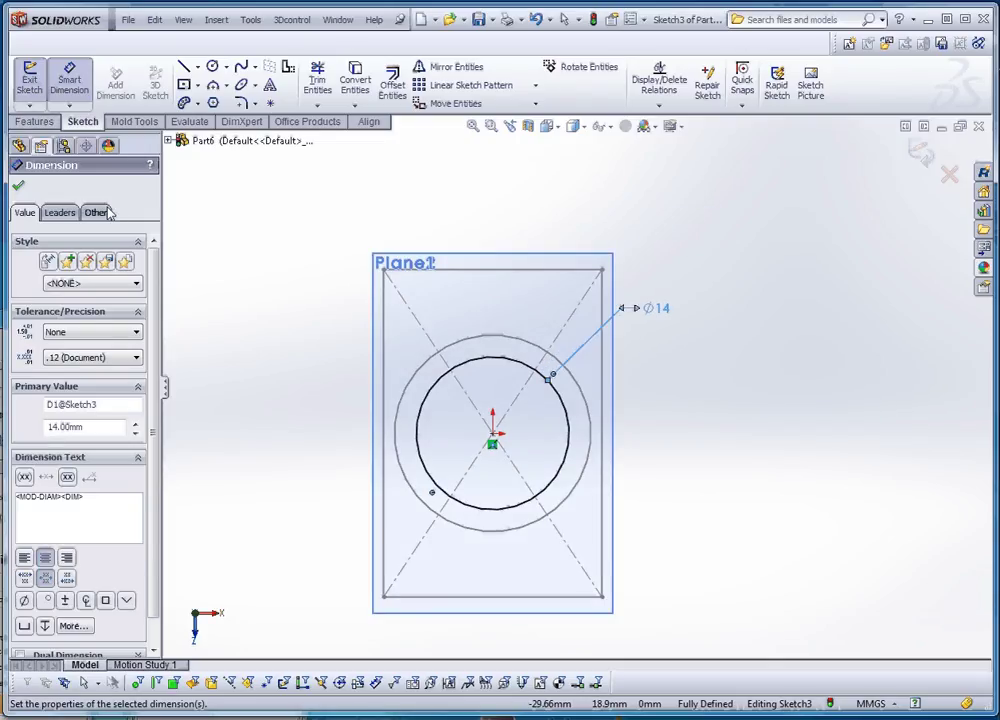
{"action": "left_click", "coordinate": [18, 186]}
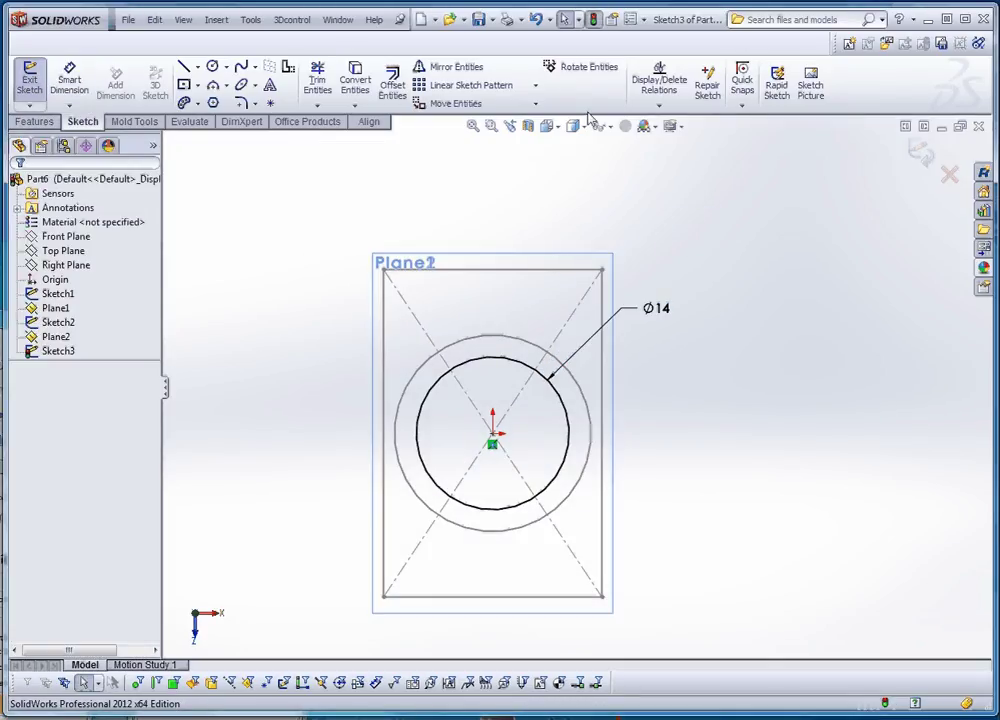
{"action": "left_click", "coordinate": [592, 20]}
{"action": "scroll", "coordinate": [575, 460], "scroll_direction": "down", "scroll_amount": 4}
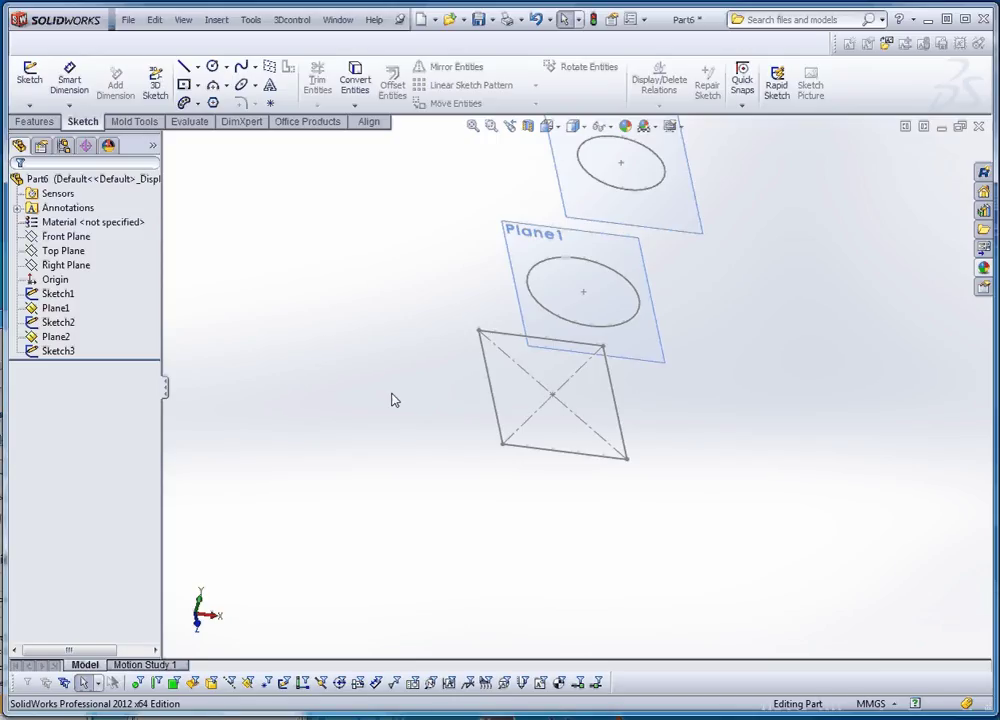
{"action": "left_click", "coordinate": [44, 123]}
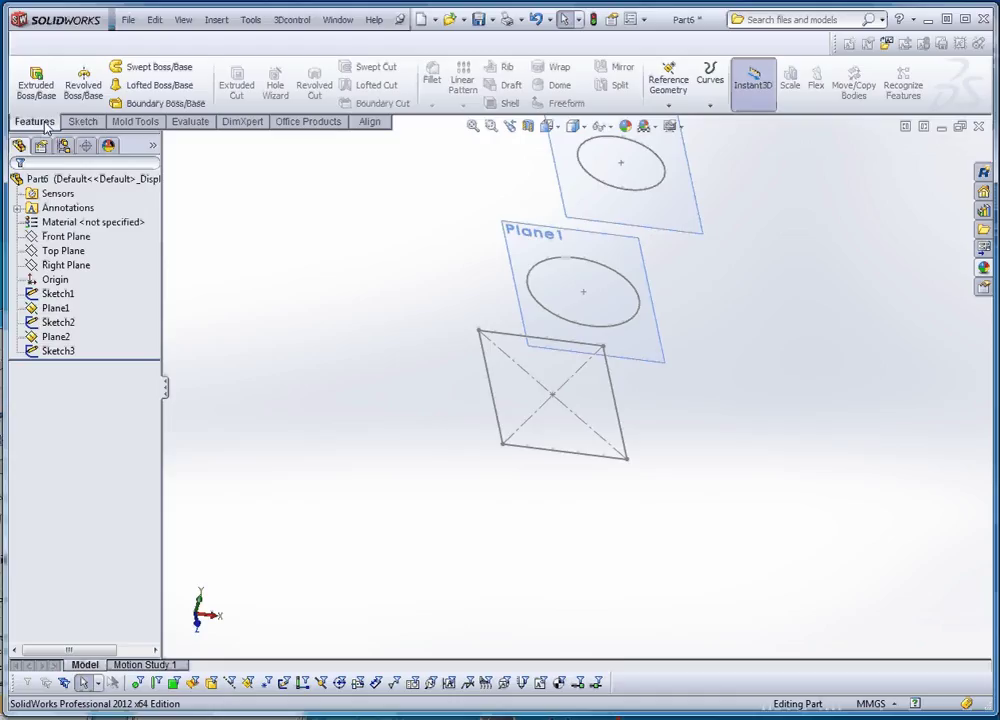
{"action": "left_click", "coordinate": [147, 88]}
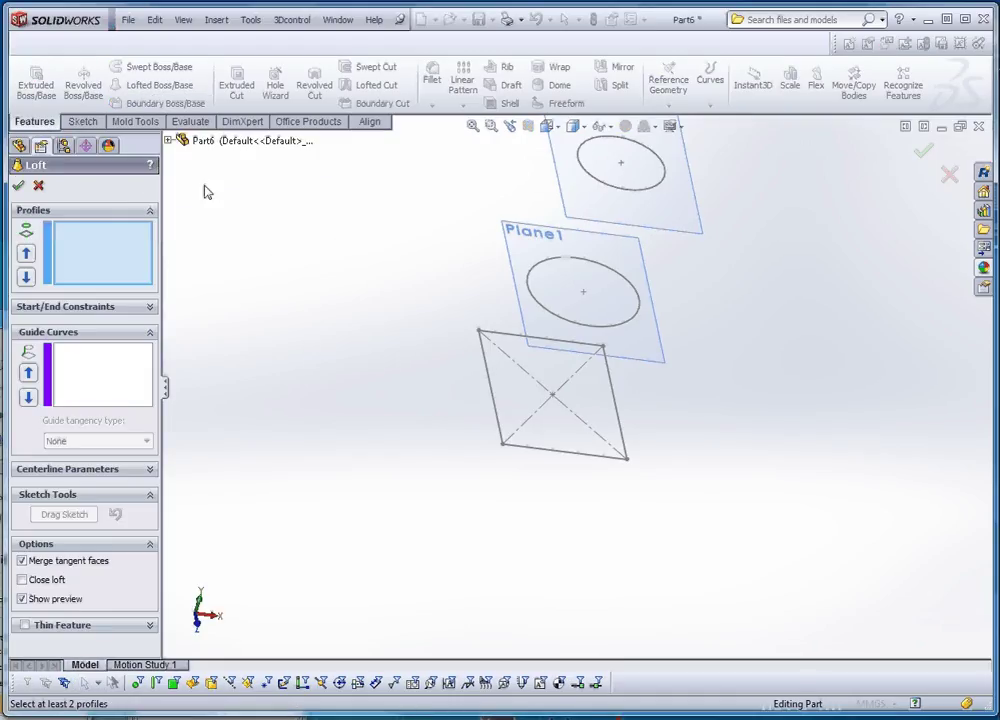
{"action": "left_click", "coordinate": [168, 141]}
{"action": "left_click", "coordinate": [224, 256]}
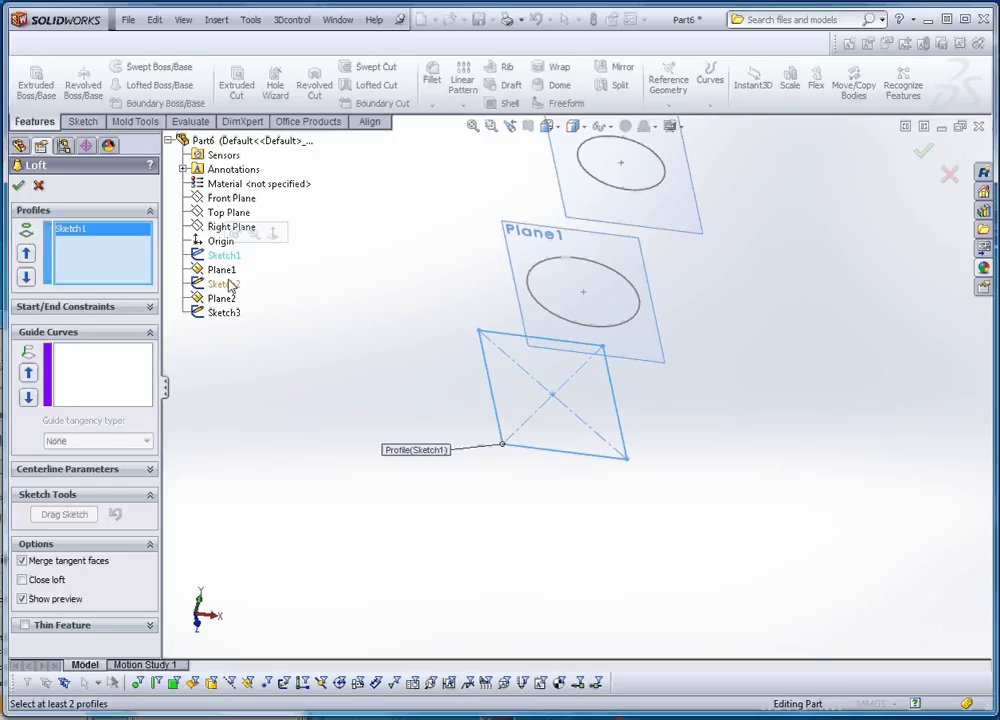
{"action": "left_click", "coordinate": [224, 284]}
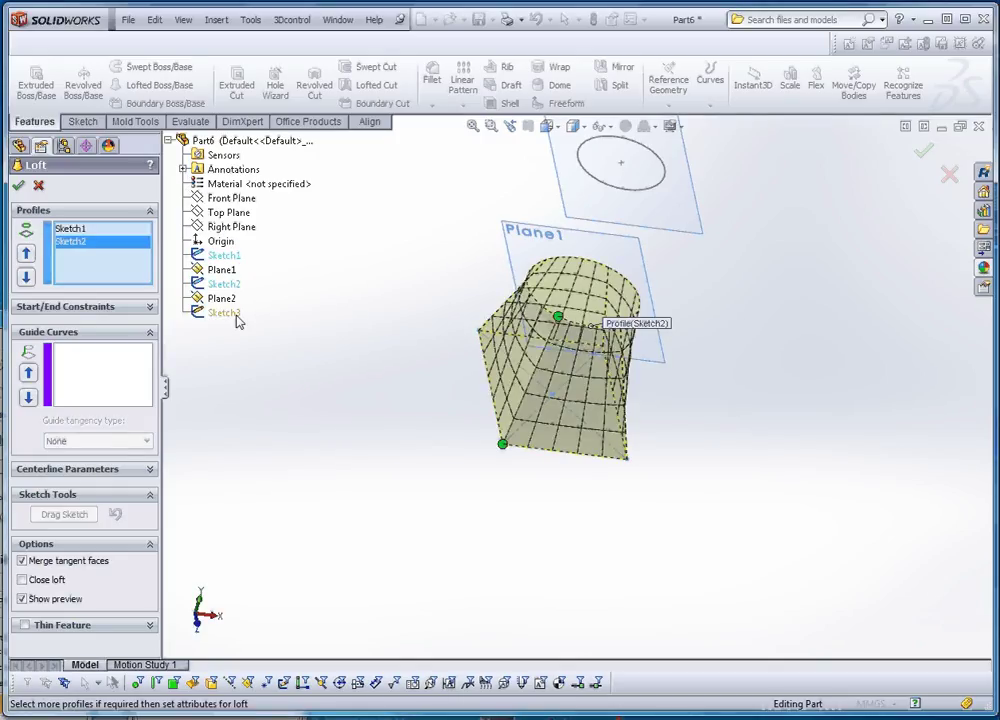
{"action": "left_click", "coordinate": [237, 317]}
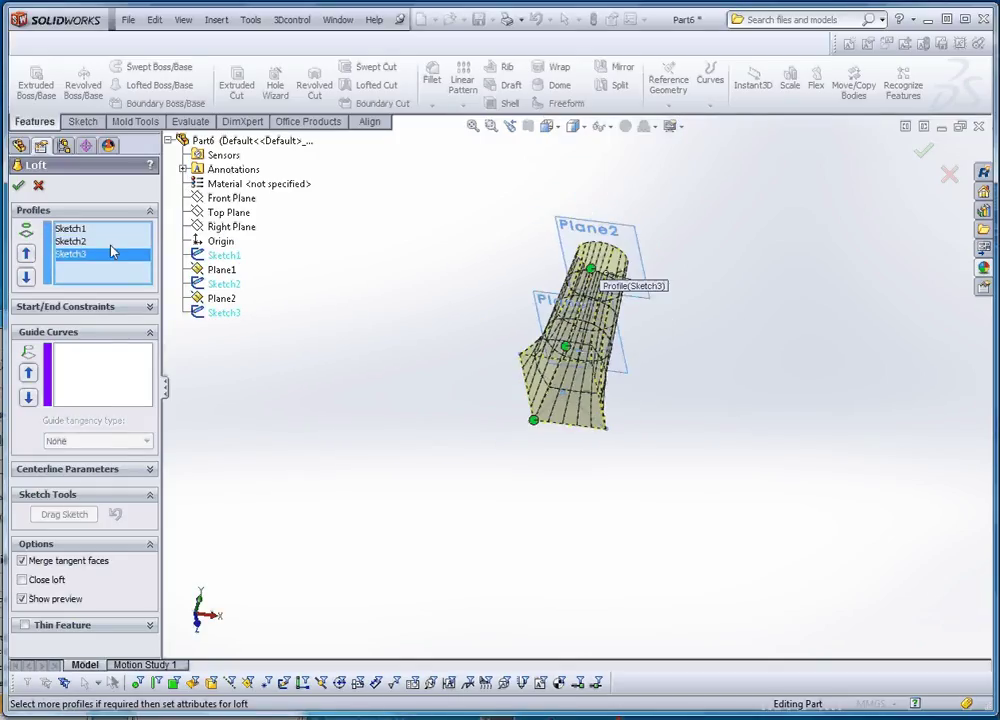
{"action": "left_click", "coordinate": [39, 187]}
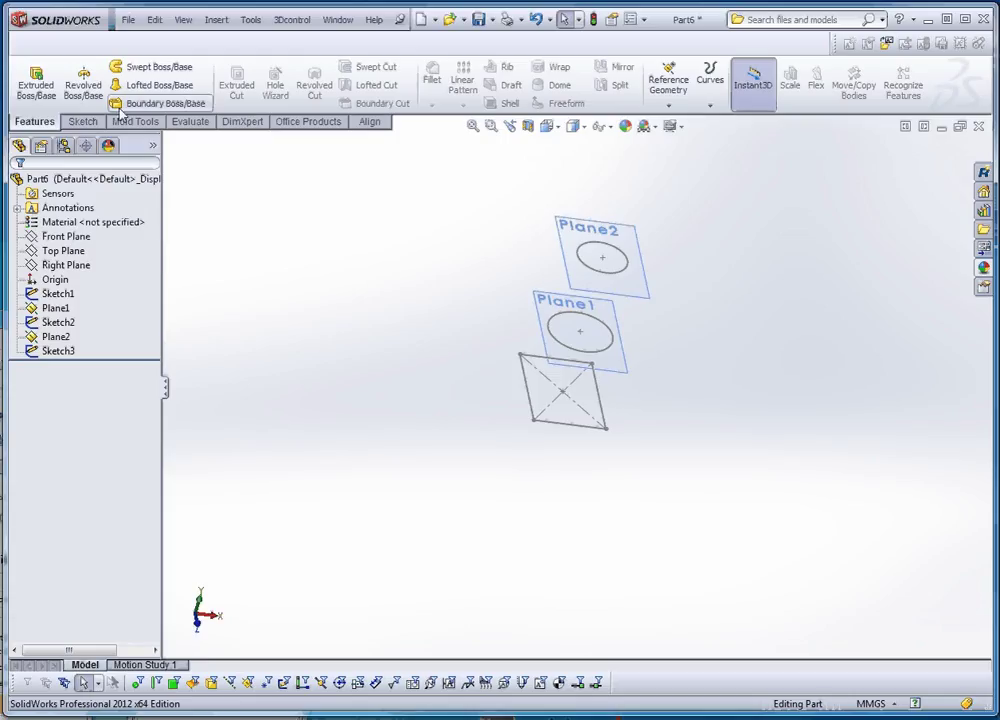
- Start a loft using the 14 mm circle, the 18 mm circle and the base rectangle as profiles
{"action": "left_click", "coordinate": [155, 85]}
{"action": "left_click", "coordinate": [587, 271]}
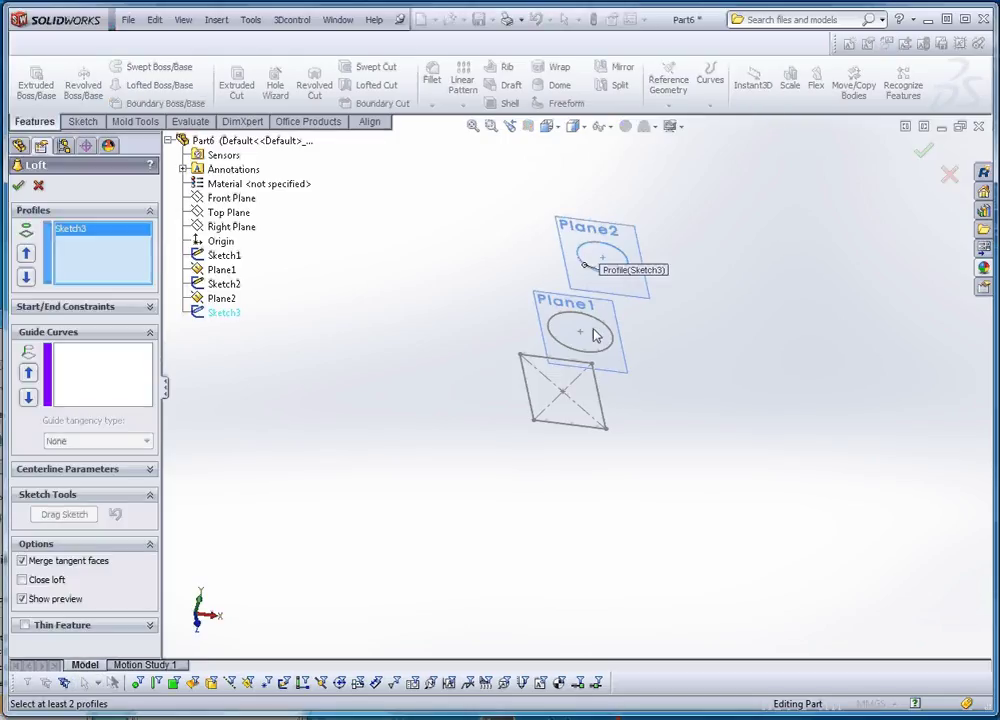
{"action": "left_click", "coordinate": [576, 331]}
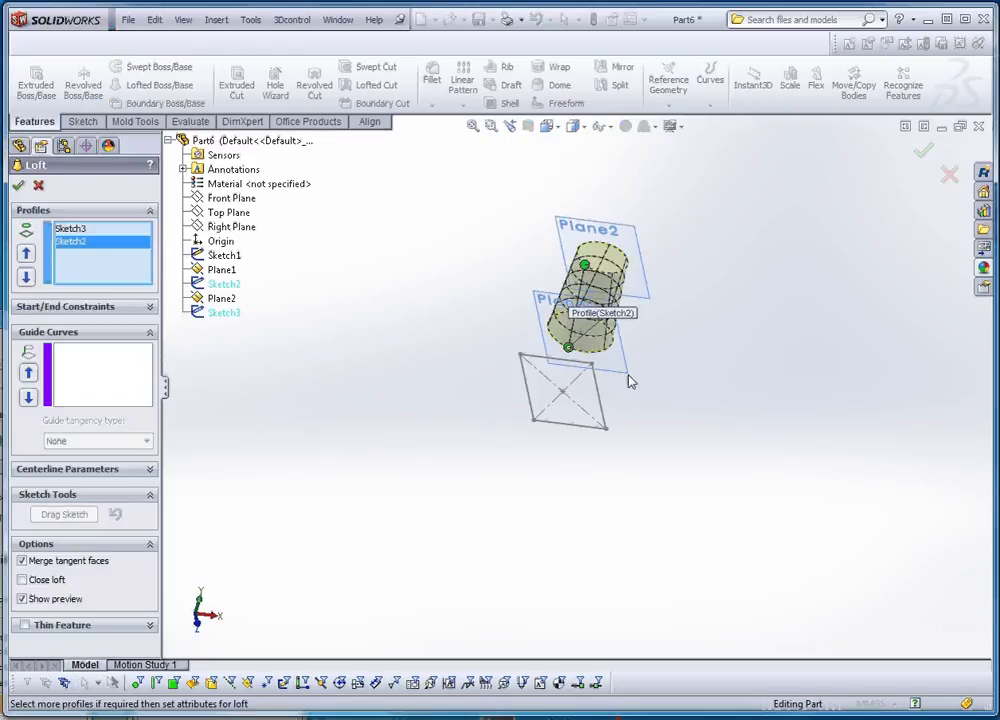
{"action": "left_click", "coordinate": [603, 425]}
{"action": "middle_click_drag", "start_coordinate": [651, 443], "coordinate": [645, 545]}
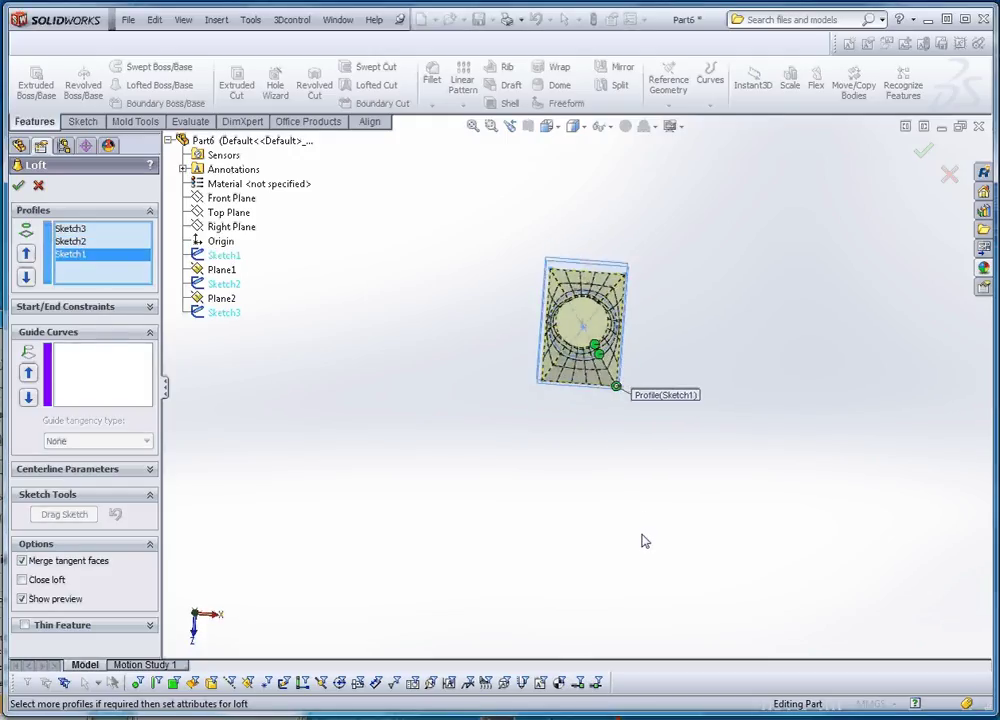
{"action": "scroll", "coordinate": [610, 400], "scroll_direction": "down", "scroll_amount": 5}
{"action": "scroll", "coordinate": [585, 375], "scroll_direction": "up", "scroll_amount": 3}
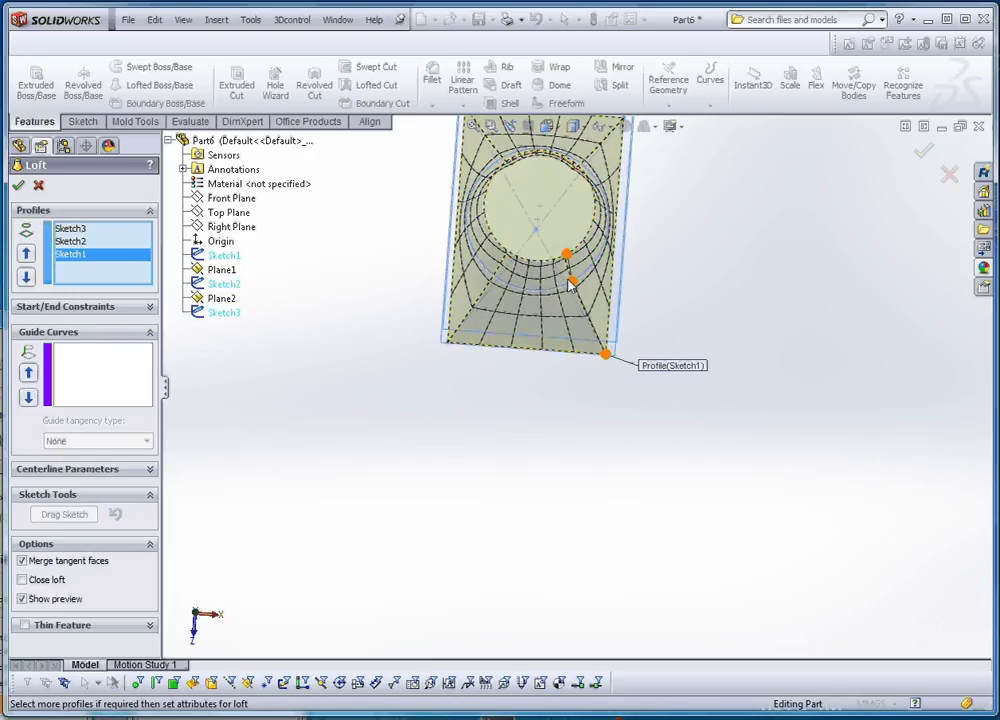
- Slide the loft connector around the circular profiles to twist the shape, and accept the loft
{"action": "left_click_drag", "start_coordinate": [571, 281], "coordinate": [495, 250]}
{"action": "middle_click_drag", "start_coordinate": [544, 391], "coordinate": [427, 330]}
{"action": "scroll", "coordinate": [575, 416], "scroll_direction": "up", "scroll_amount": 1}
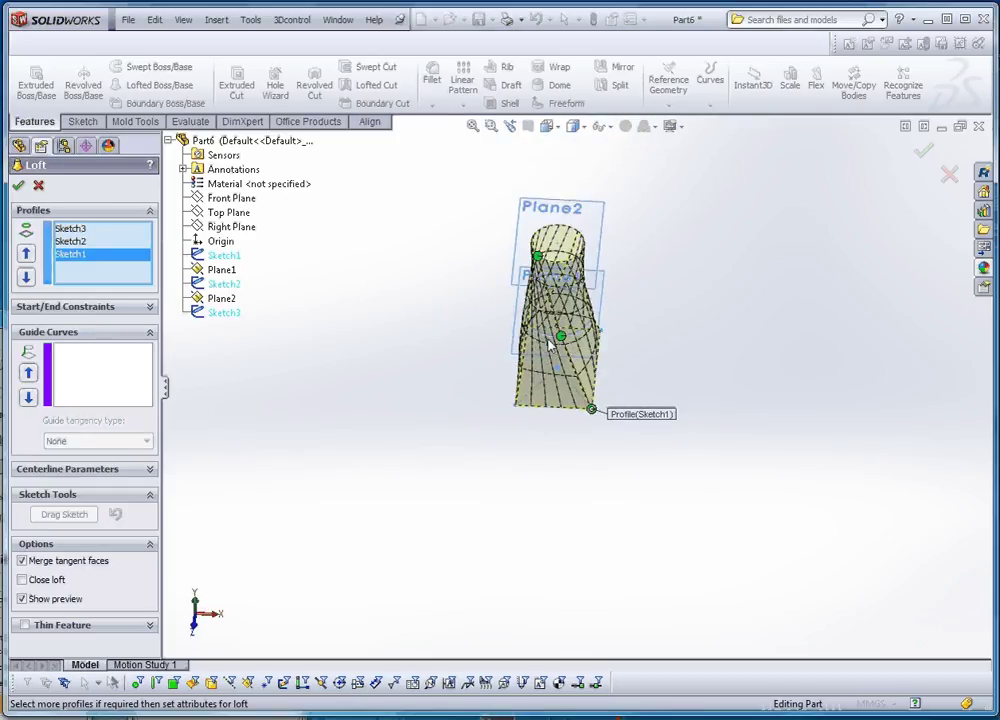
{"action": "left_click", "coordinate": [18, 185]}
- Evaluate the lofted part's mass properties using custom unit settings with 4 decimal places
{"action": "middle_click_drag", "start_coordinate": [424, 384], "coordinate": [422, 466]}
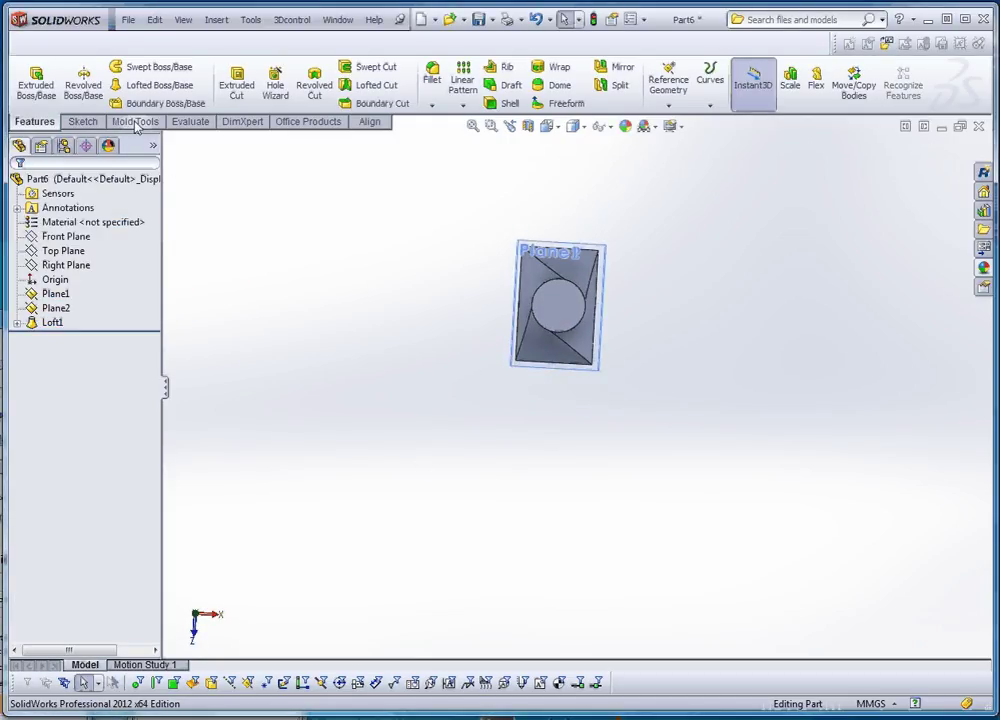
{"action": "left_click", "coordinate": [190, 121]}
{"action": "left_click", "coordinate": [113, 84]}
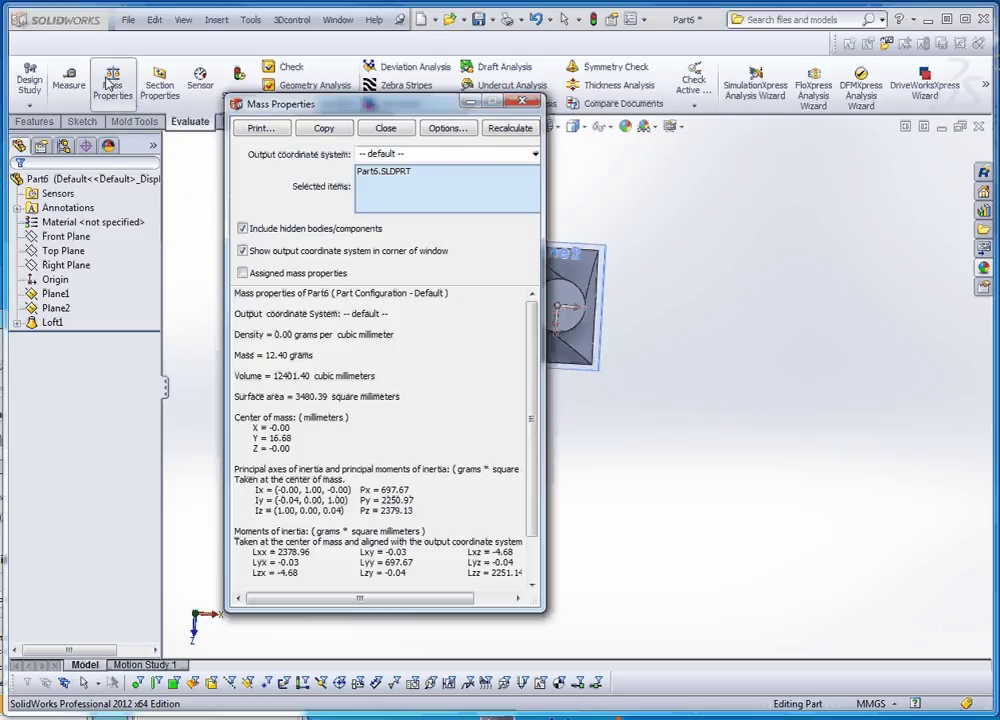
{"action": "left_click", "coordinate": [446, 129]}
{"action": "left_click", "coordinate": [348, 244]}
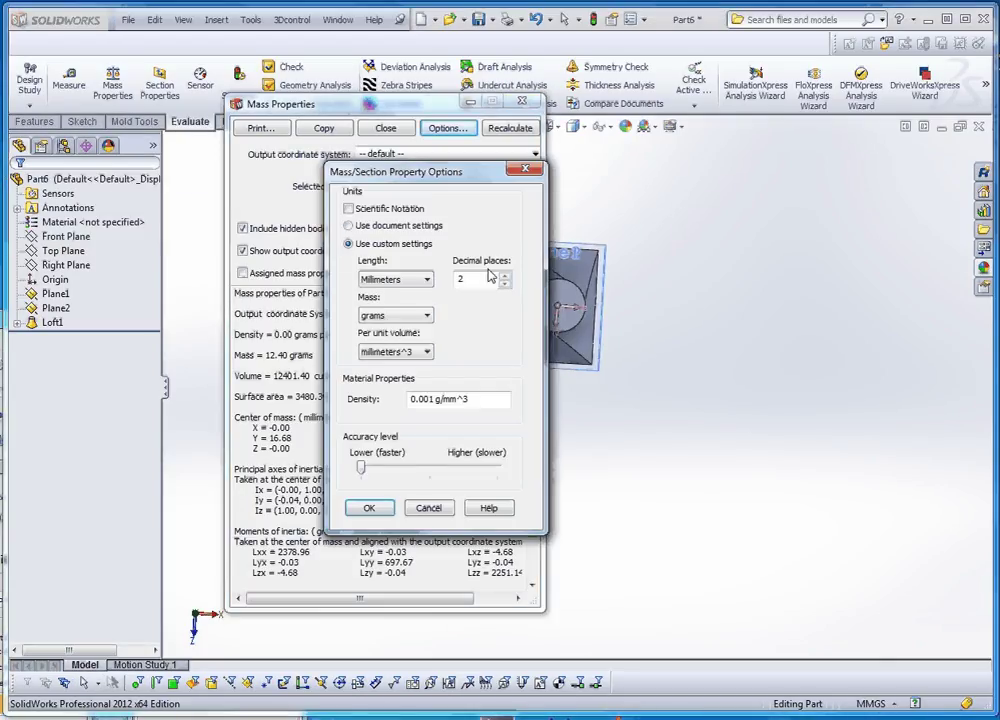
{"action": "left_click", "coordinate": [505, 274]}
{"action": "left_click", "coordinate": [505, 274]}
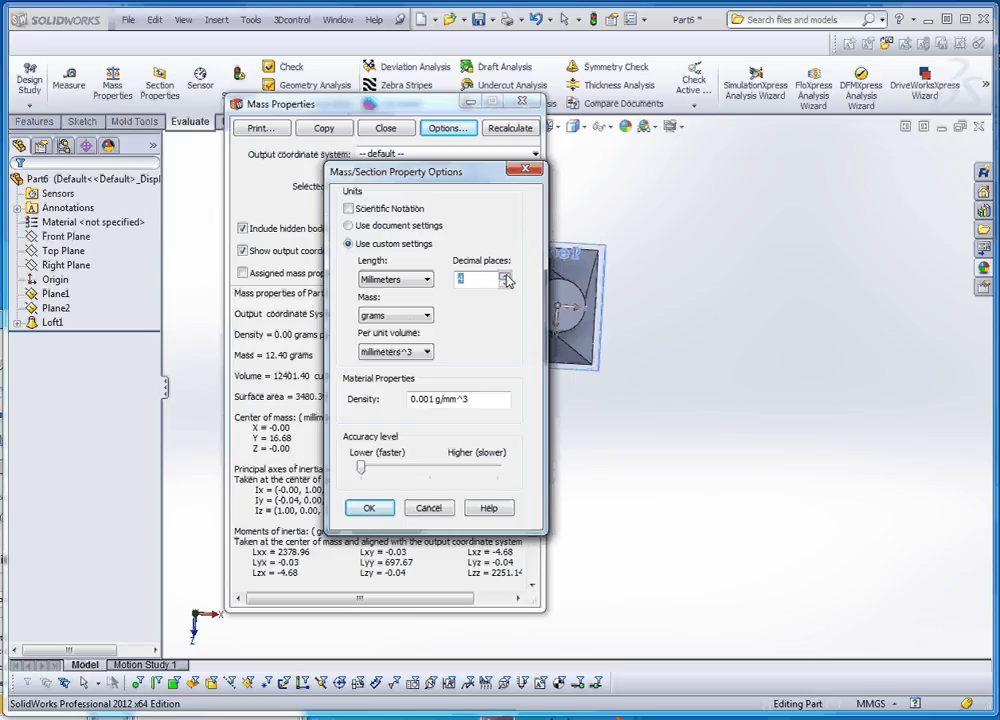
{"action": "left_click", "coordinate": [369, 508]}
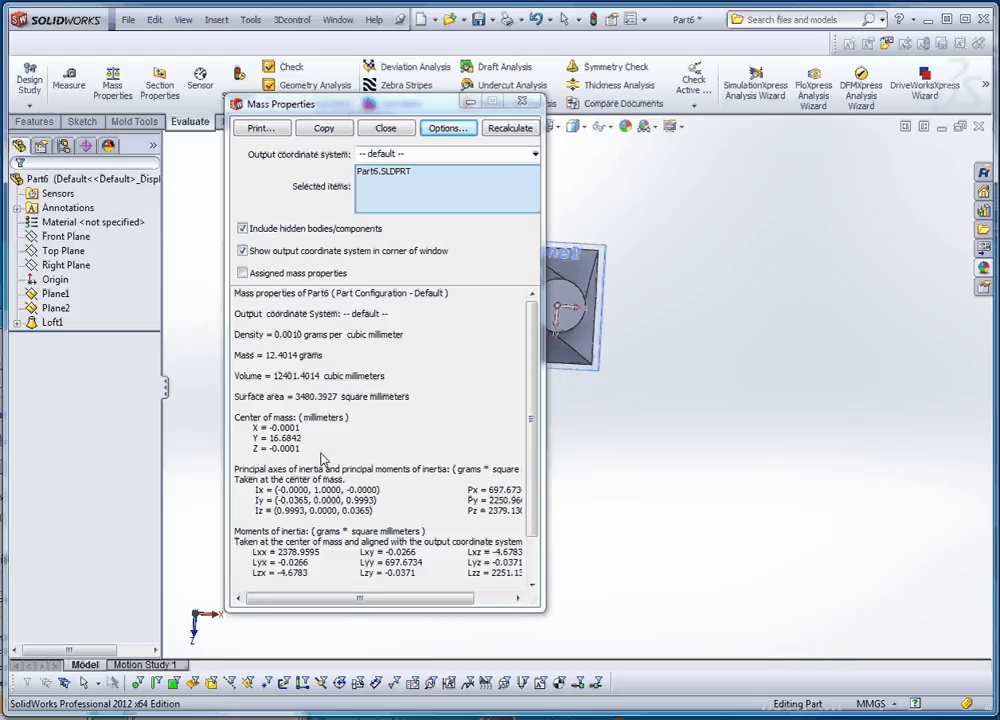
{"action": "left_click", "coordinate": [521, 101]}
- Edit the loft and move its connector points around the circular profiles to twist the body further
{"action": "left_click", "coordinate": [566, 325]}
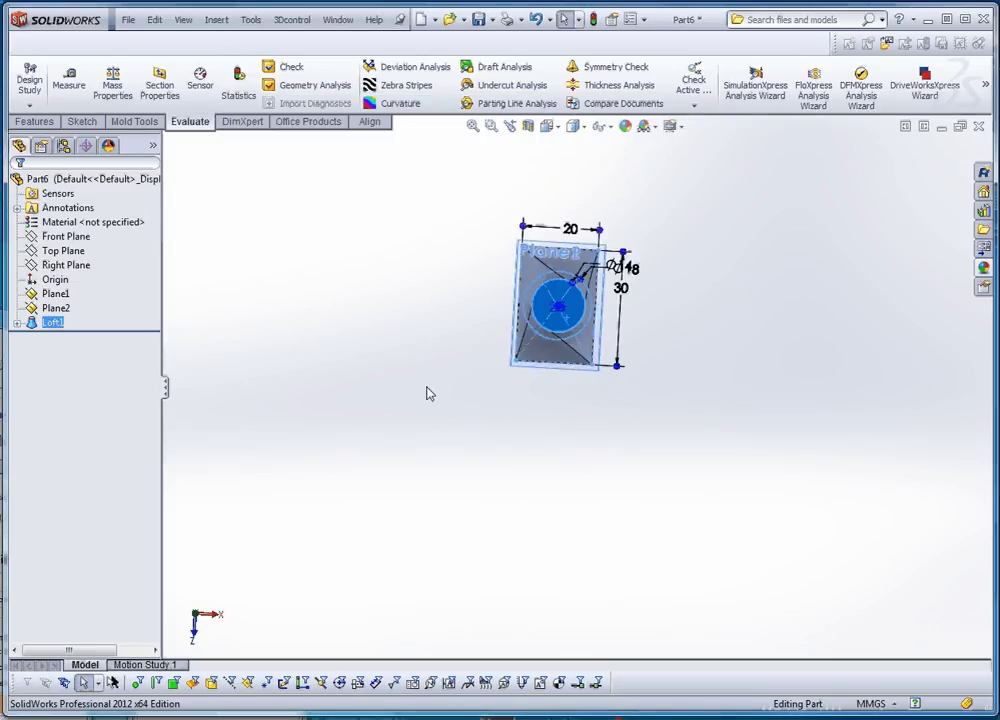
{"action": "right_click", "coordinate": [50, 322]}
{"action": "left_click", "coordinate": [53, 281]}
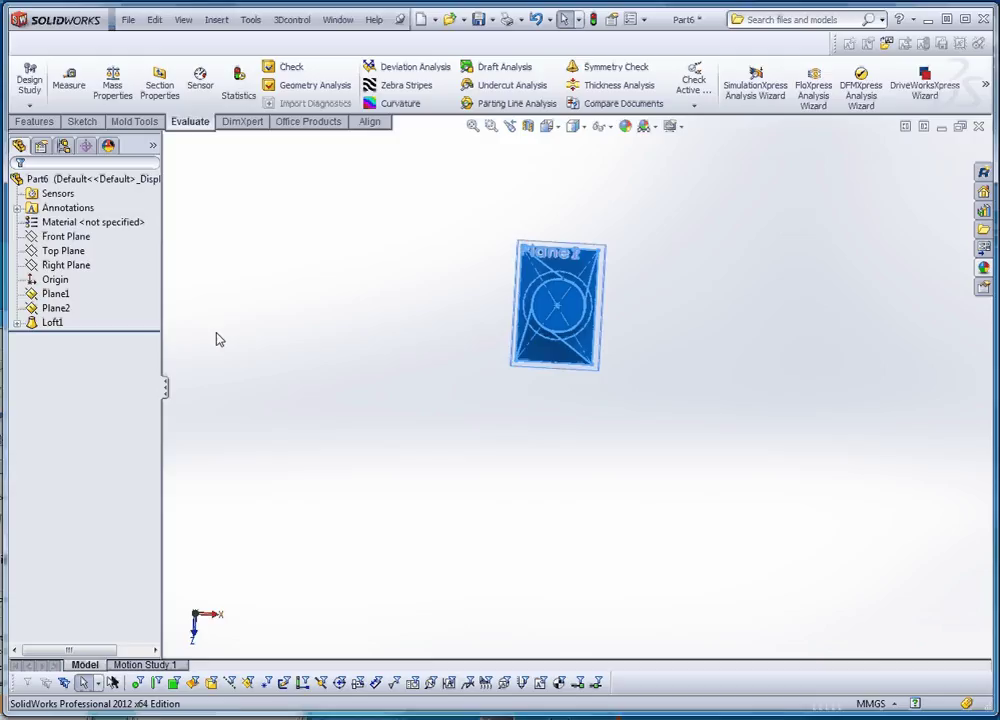
{"action": "scroll", "coordinate": [539, 313], "scroll_direction": "down", "scroll_amount": 5}
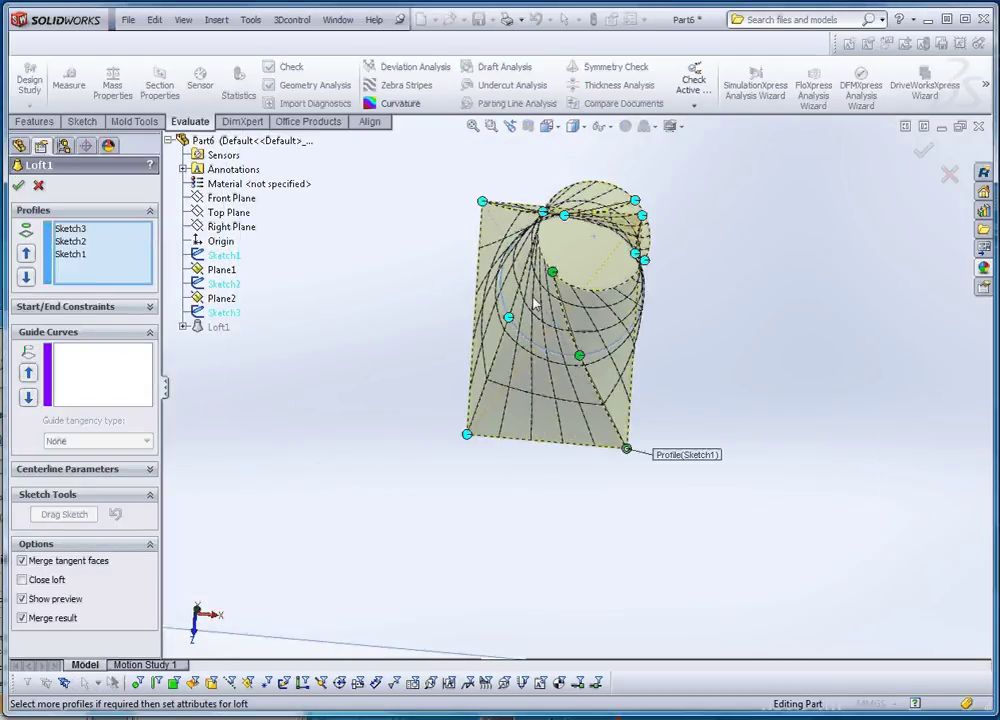
{"action": "middle_click_drag", "start_coordinate": [660, 312], "coordinate": [593, 178]}
{"action": "left_click_drag", "start_coordinate": [593, 178], "coordinate": [705, 268]}
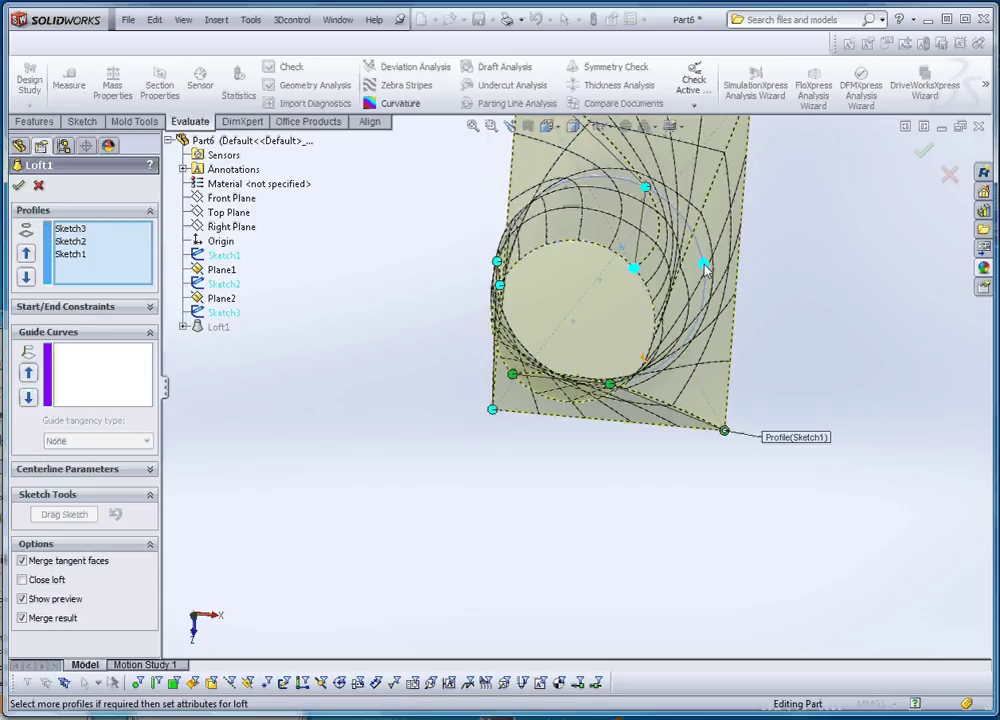
{"action": "left_click", "coordinate": [18, 185]}
- Check the mass properties of the retwisted loft and inspect its shape from above and from the side
{"action": "mouse_move", "coordinate": [324, 330]}
{"action": "middle_mouse_down"}
{"action": "mouse_move", "coordinate": [431, 310]}
{"action": "mouse_move", "coordinate": [447, 241]}
{"action": "mouse_move", "coordinate": [408, 384]}
{"action": "mouse_move", "coordinate": [391, 357]}
{"action": "middle_mouse_up"}
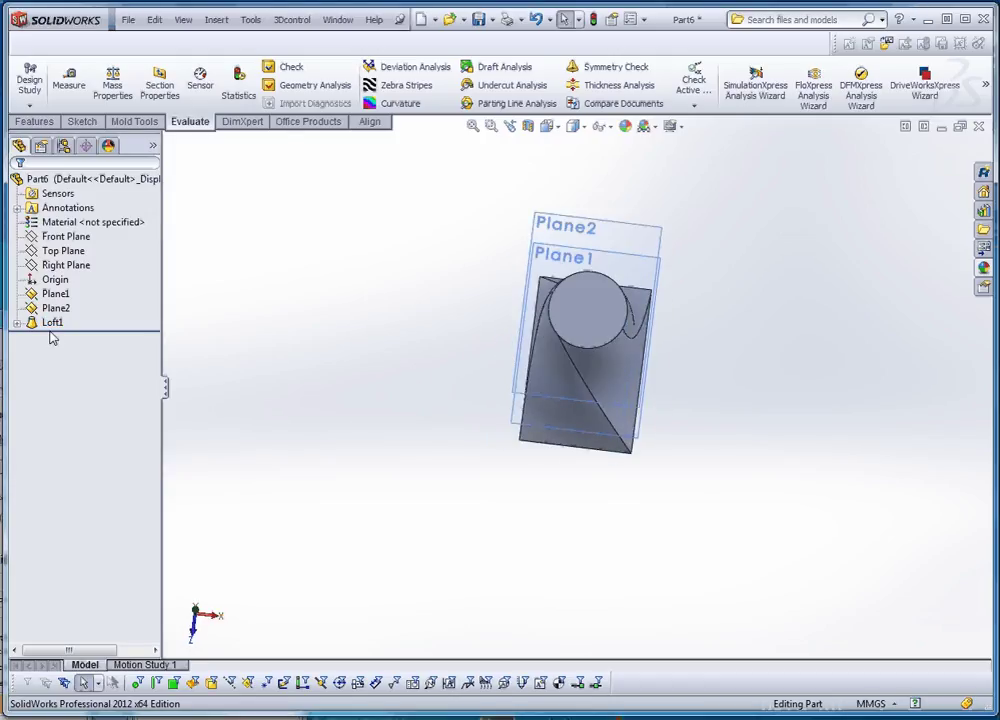
{"action": "left_click", "coordinate": [112, 84]}
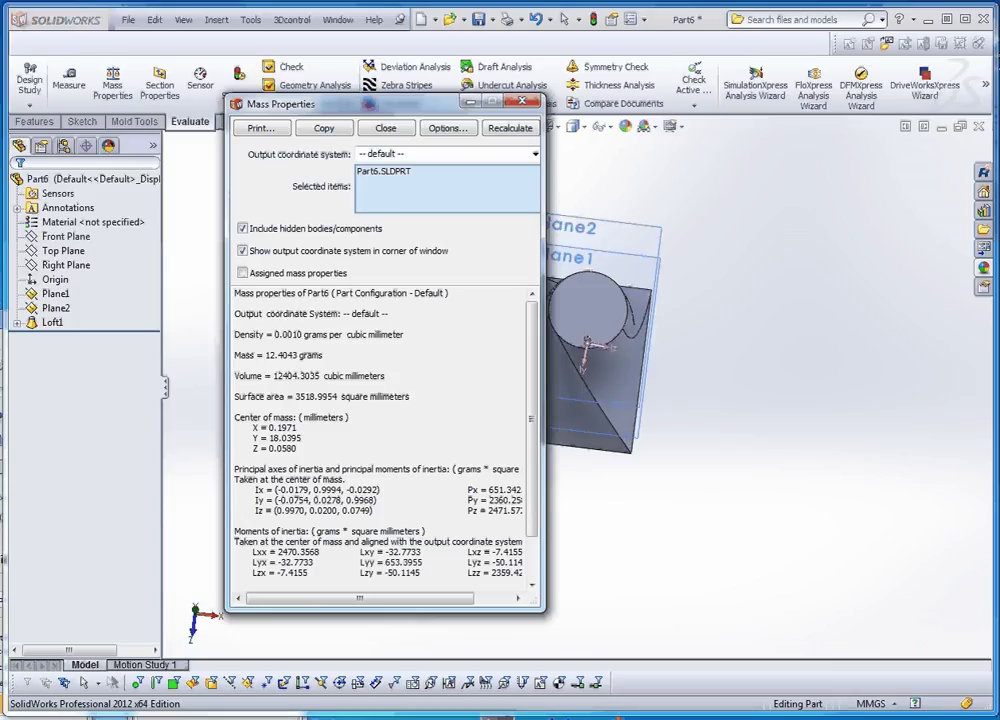
{"action": "left_click", "coordinate": [524, 106]}
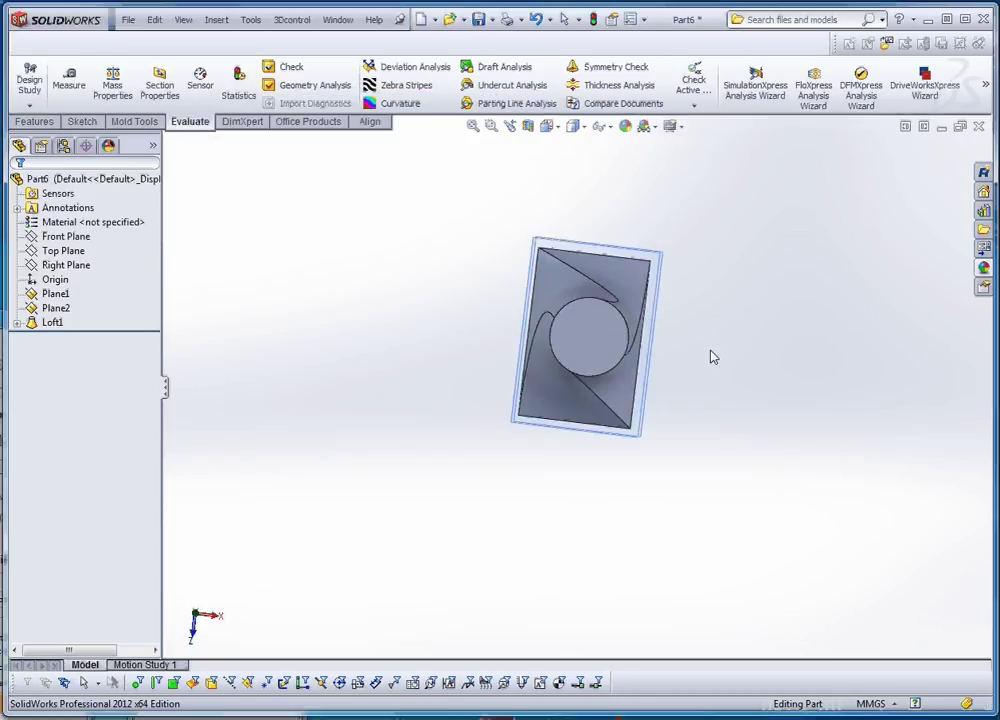
{"action": "scroll", "coordinate": [654, 342], "scroll_direction": "up", "scroll_amount": 3}
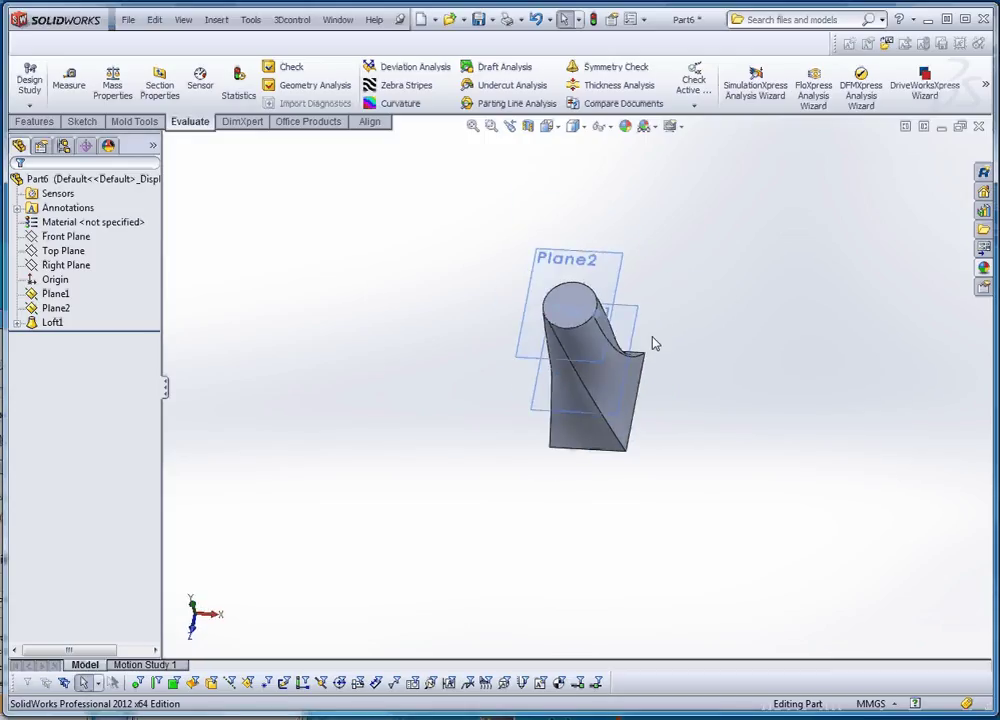
{"action": "scroll", "coordinate": [598, 370], "scroll_direction": "down", "scroll_amount": 1}
{"action": "middle_click_drag", "start_coordinate": [632, 420], "coordinate": [645, 339]}
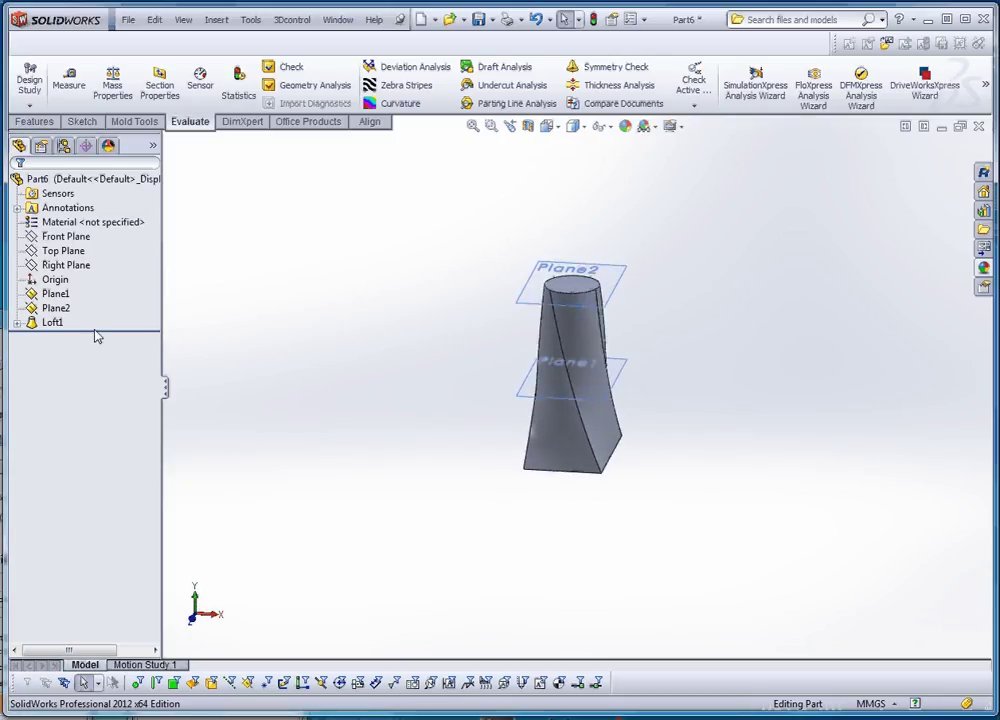
- Delete the loft feature while keeping its three profile sketches
{"action": "right_click", "coordinate": [32, 322]}
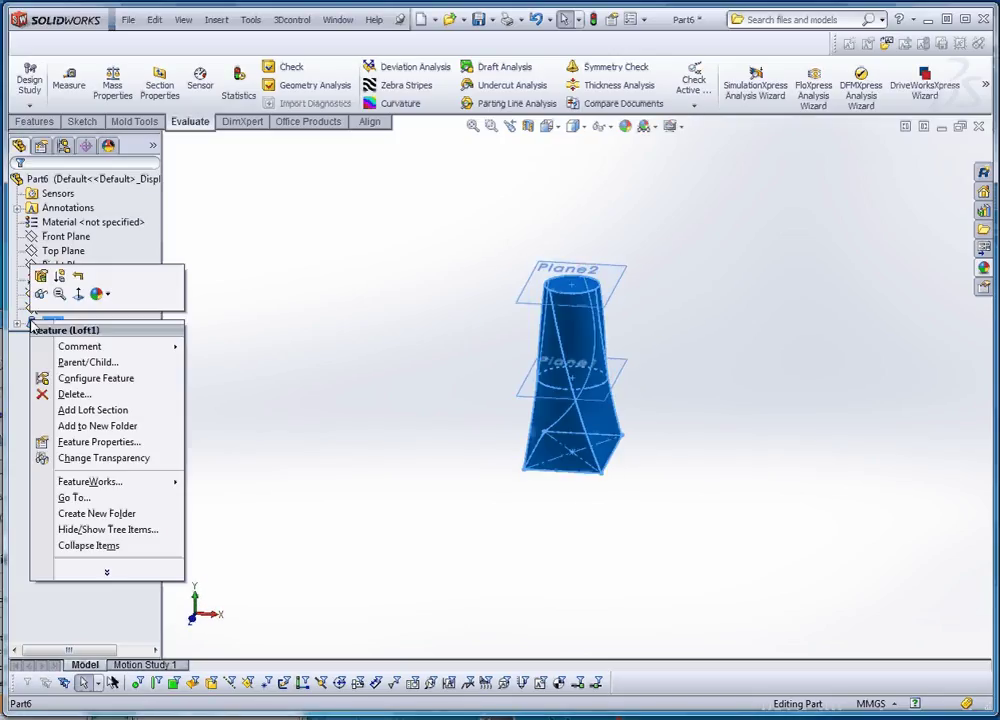
{"action": "left_click", "coordinate": [265, 314]}
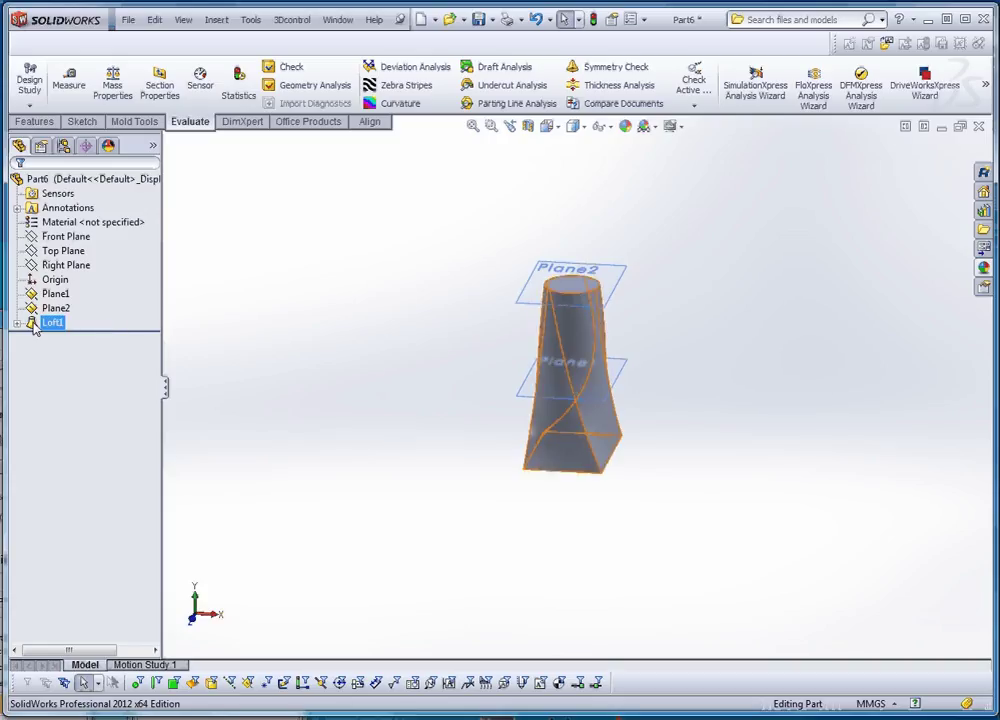
{"action": "right_click", "coordinate": [53, 324]}
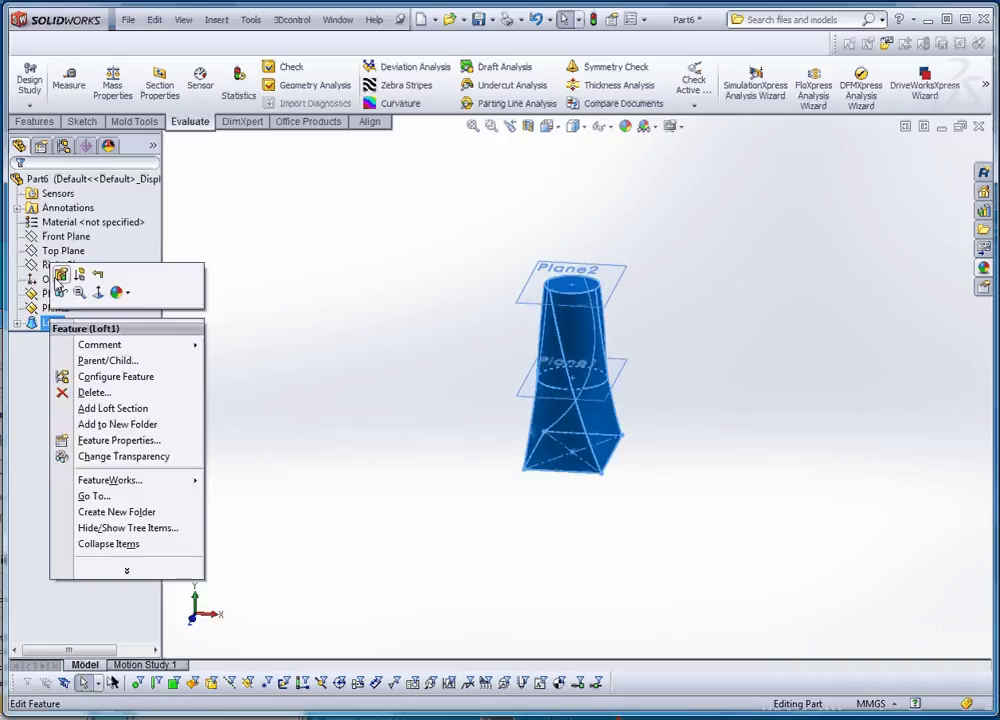
{"action": "left_click", "coordinate": [62, 392]}
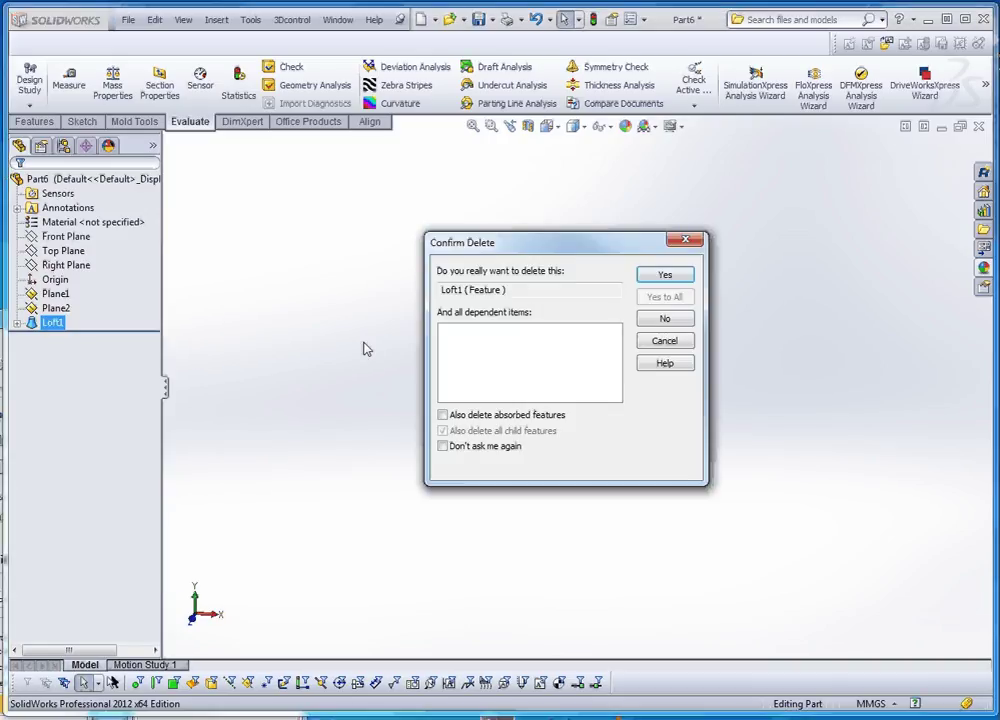
{"action": "left_click", "coordinate": [686, 275]}
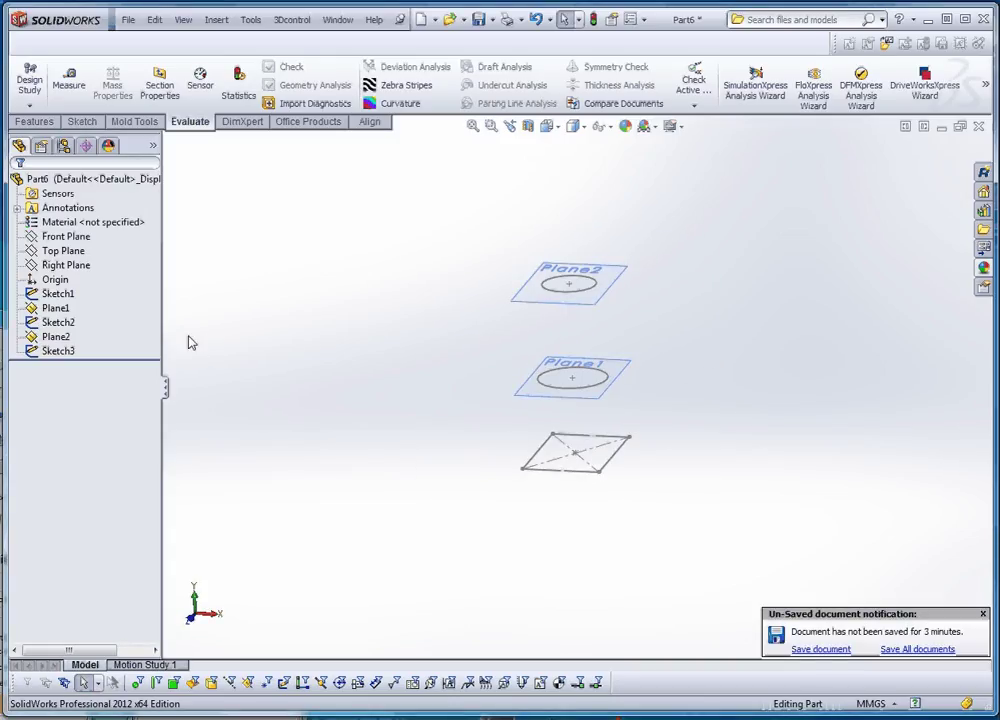
- Sketch a three-point arc on the Right Plane, running upward beside the three profiles on their +Z side
{"action": "left_click", "coordinate": [78, 265]}
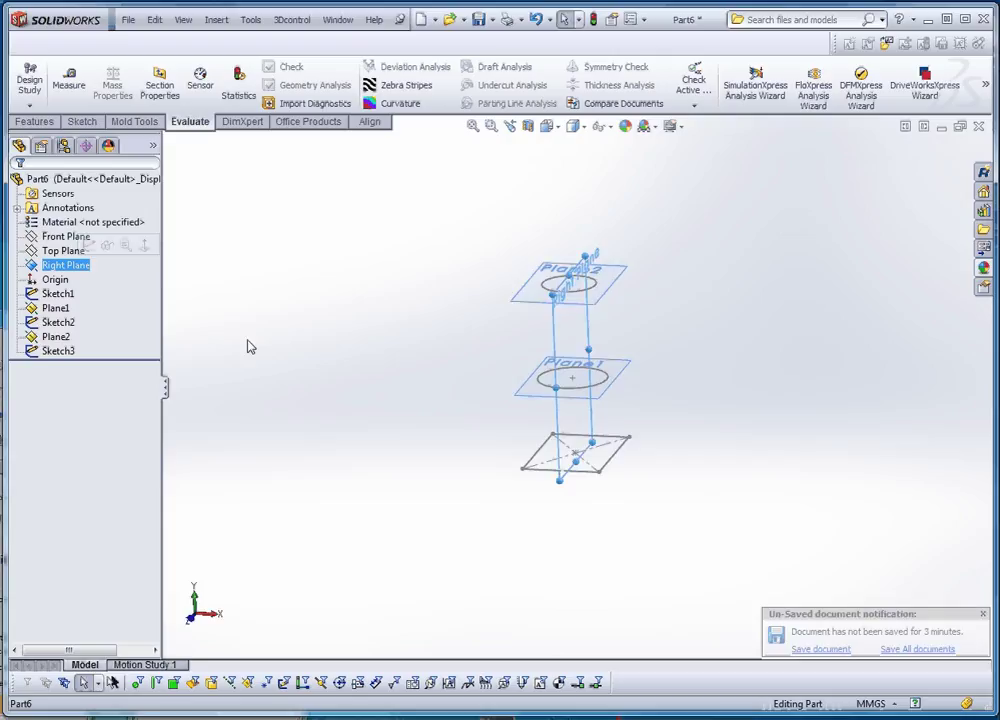
{"action": "middle_click_drag", "start_coordinate": [248, 346], "coordinate": [369, 304]}
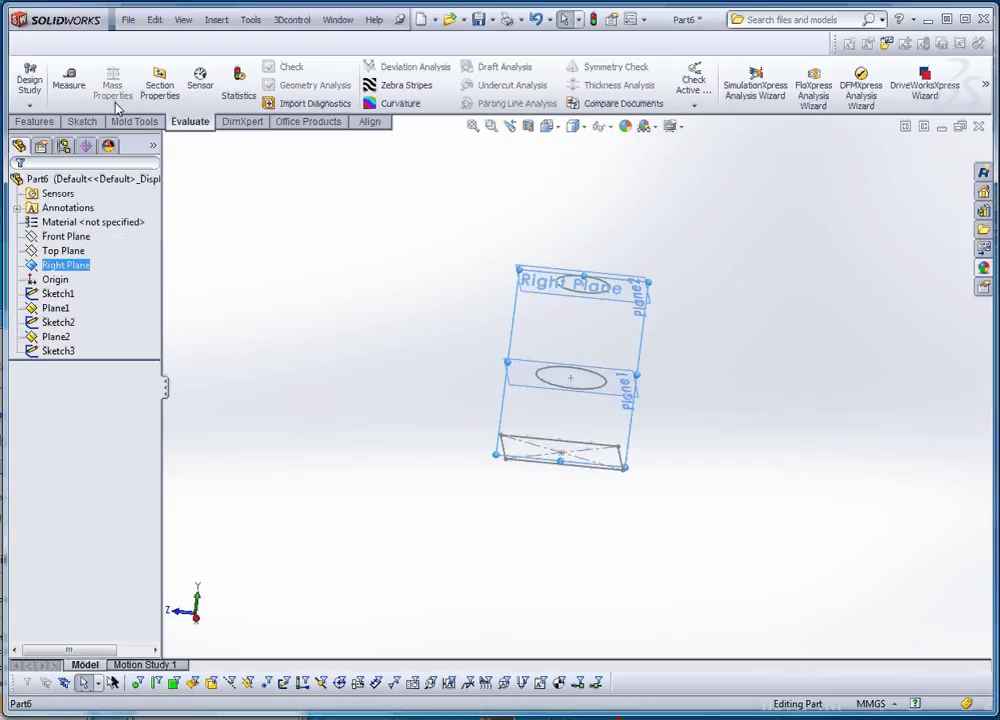
{"action": "left_click", "coordinate": [82, 121]}
{"action": "left_click", "coordinate": [224, 88]}
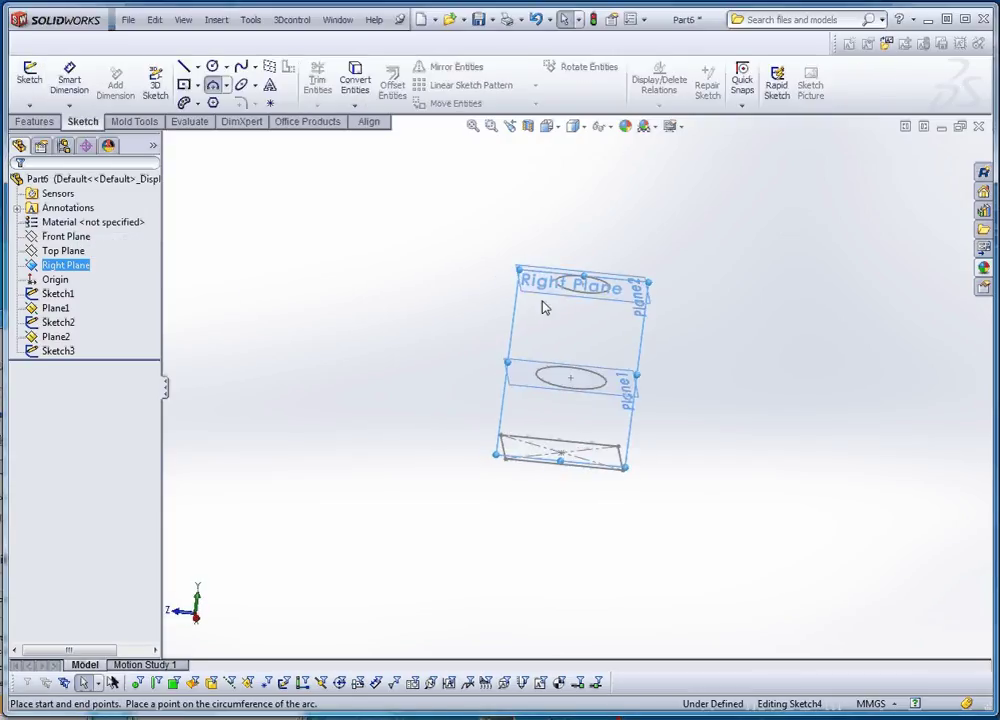
{"action": "left_click", "coordinate": [469, 430]}
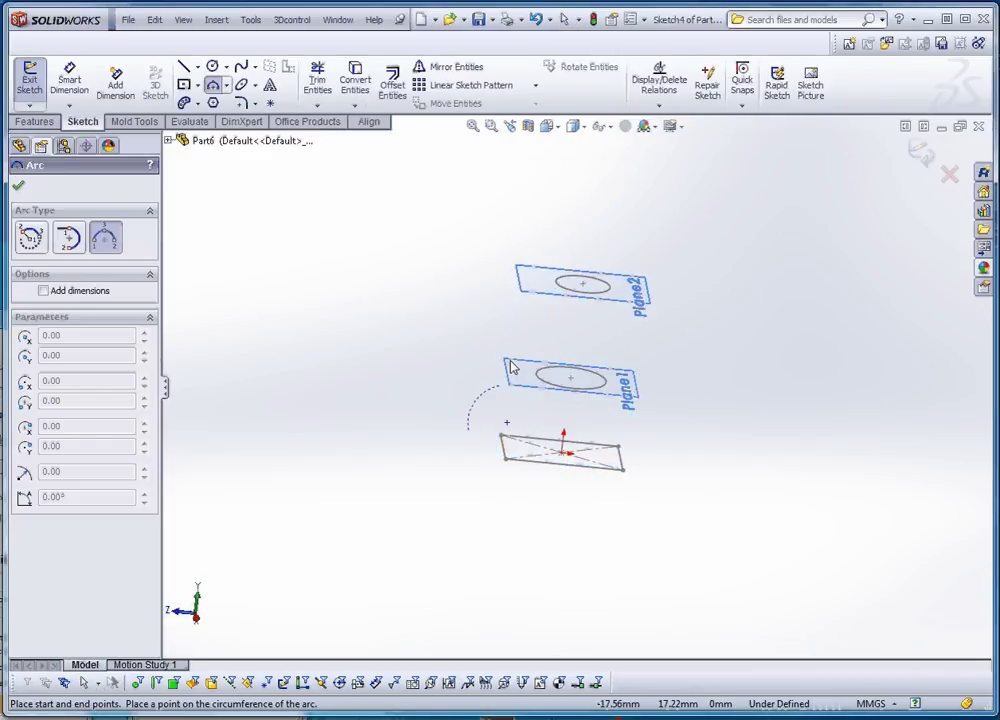
{"action": "left_click", "coordinate": [506, 288]}
{"action": "key", "text": "Escape"}
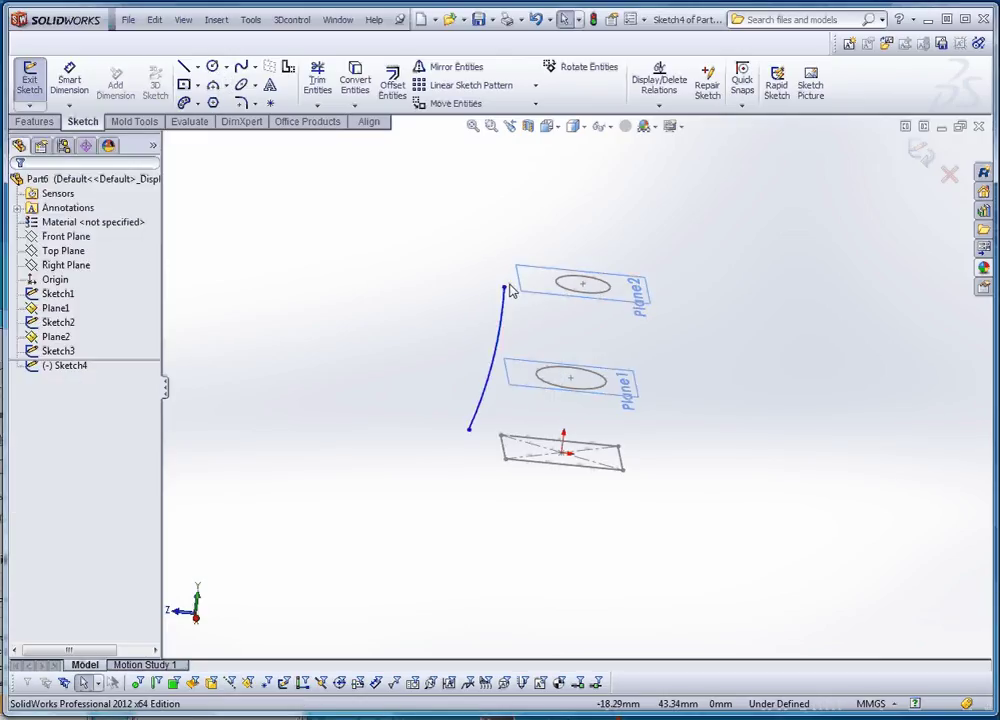
- Add Pierce relations between the arc's upper end and the Plane2 circle, and its lower end and the rectangle's adjacent short edge
{"action": "left_click", "coordinate": [504, 288]}
{"action": "left_click", "coordinate": [583, 293], "text": "ctrl"}
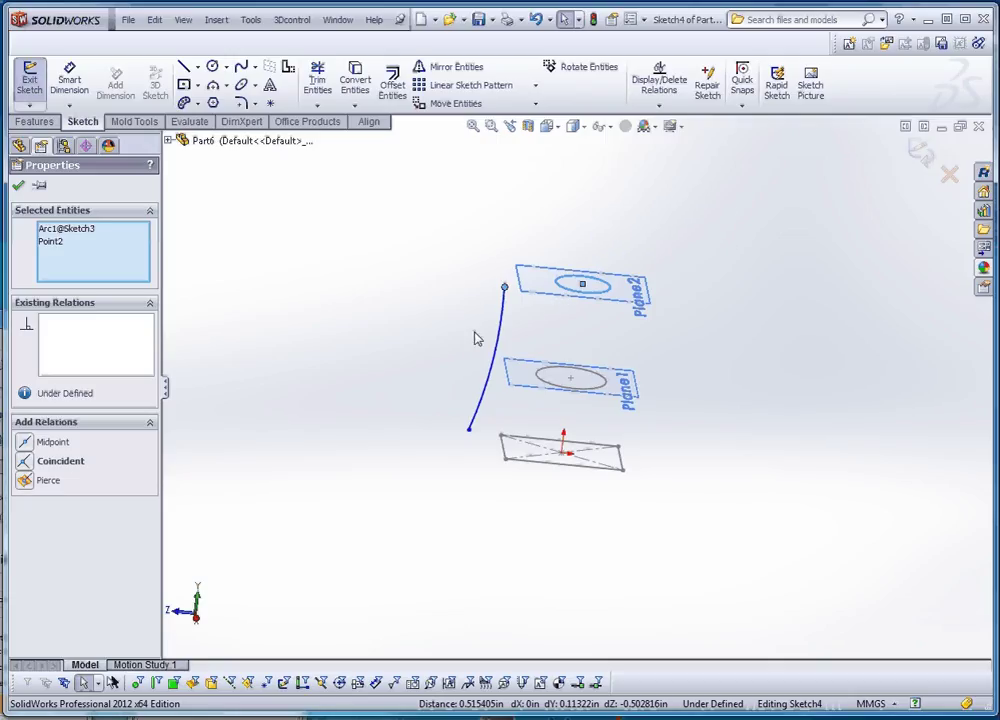
{"action": "left_click", "coordinate": [25, 480]}
{"action": "left_click", "coordinate": [520, 424]}
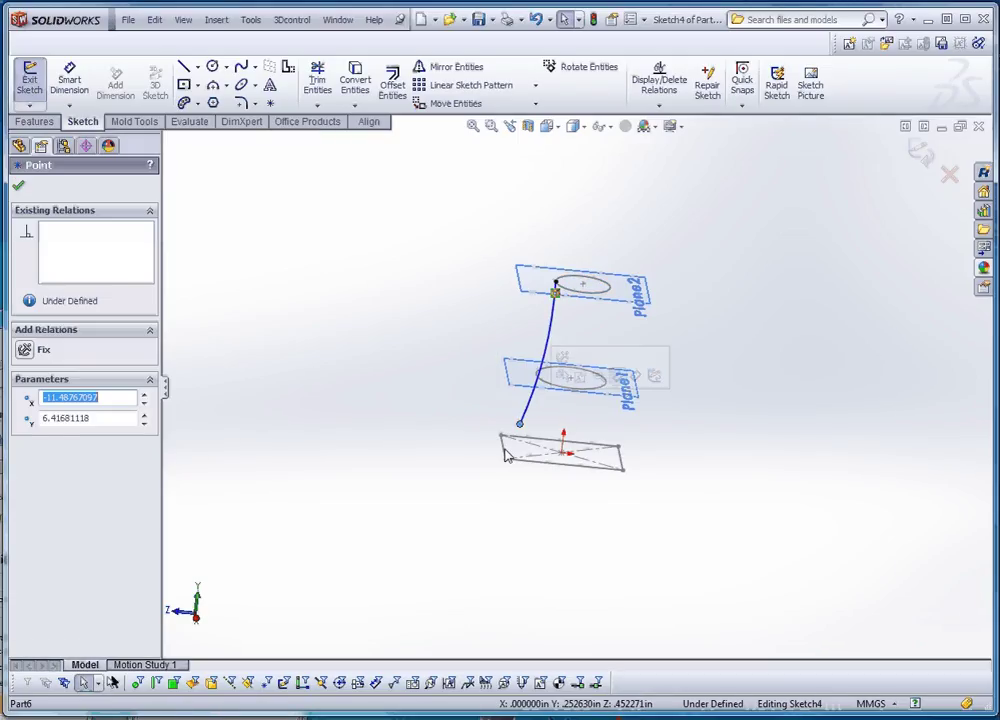
{"action": "left_click", "coordinate": [503, 447], "text": "ctrl"}
{"action": "left_click", "coordinate": [25, 442]}
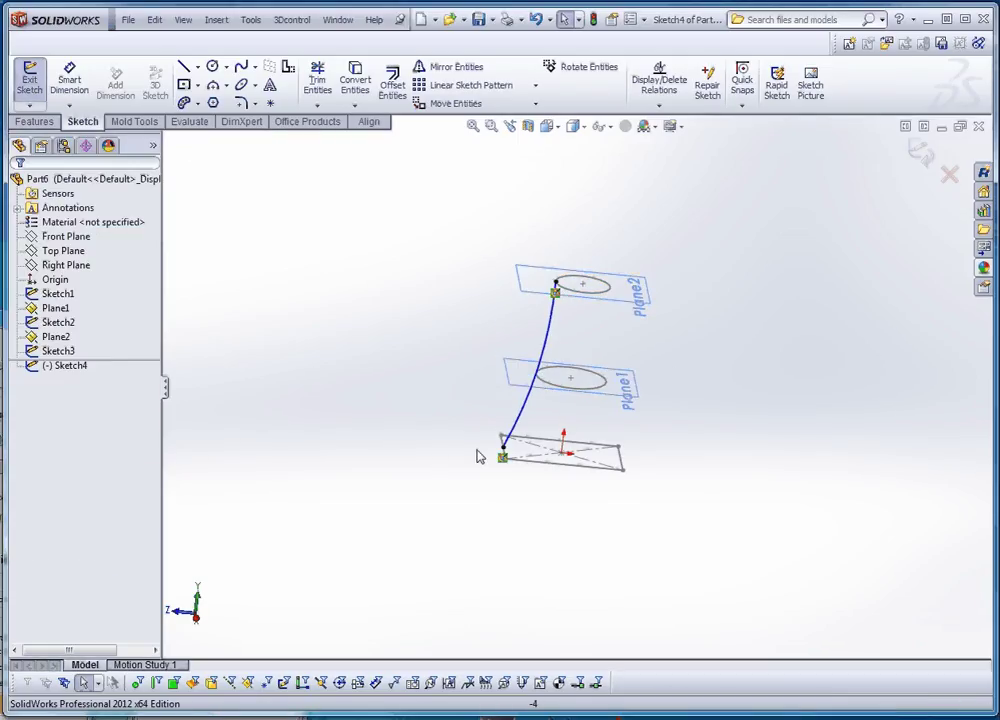
- Place a sketch point on the arc and add a Pierce relation between that point and the Plane1 circle
{"action": "scroll", "coordinate": [554, 345], "scroll_direction": "down", "scroll_amount": 3}
{"action": "mouse_move", "coordinate": [555, 318]}
{"action": "left_mouse_down"}
{"action": "mouse_move", "coordinate": [509, 324]}
{"action": "mouse_move", "coordinate": [555, 327]}
{"action": "left_mouse_up"}
{"action": "left_click", "coordinate": [614, 420]}
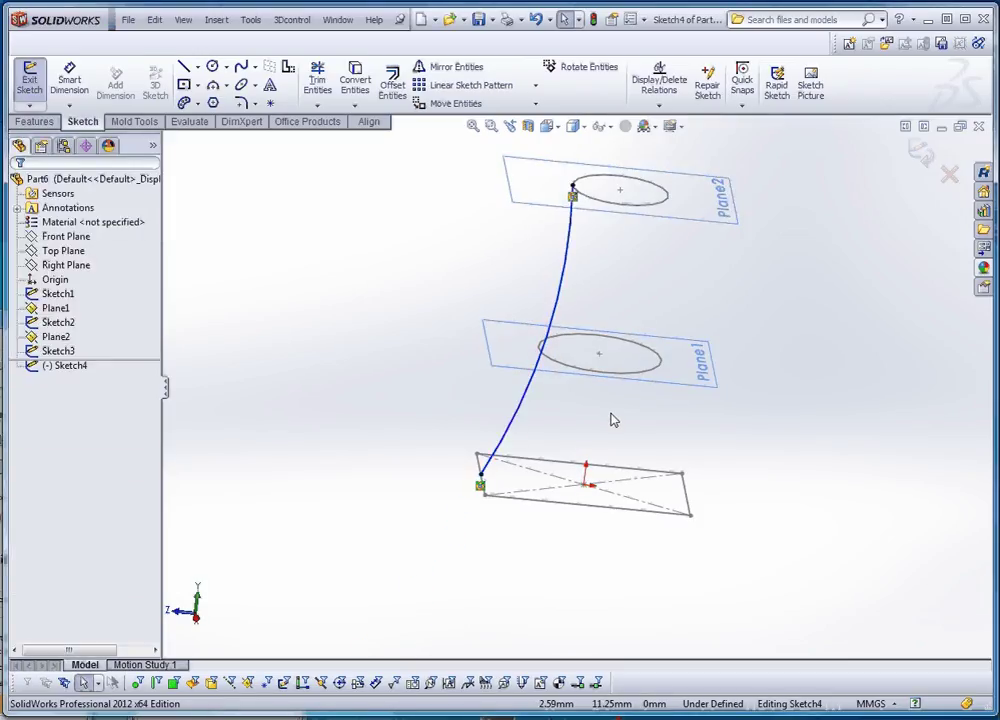
{"action": "mouse_move", "coordinate": [614, 420]}
{"action": "middle_mouse_down"}
{"action": "mouse_move", "coordinate": [601, 481]}
{"action": "mouse_move", "coordinate": [603, 435]}
{"action": "middle_mouse_up"}
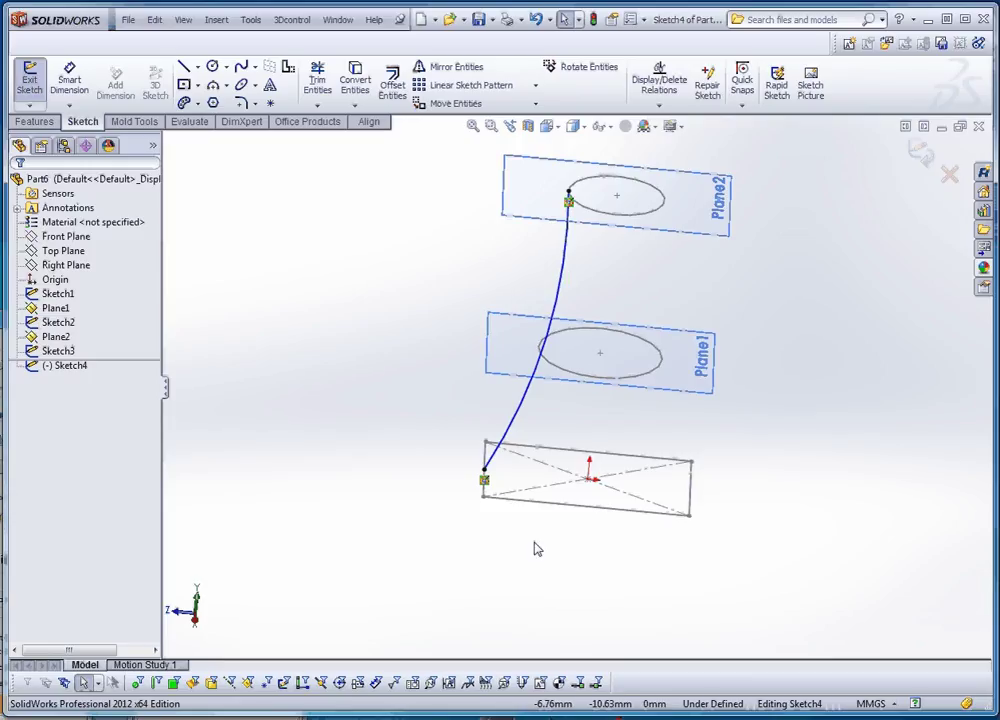
{"action": "scroll", "coordinate": [565, 332], "scroll_direction": "down", "scroll_amount": 3}
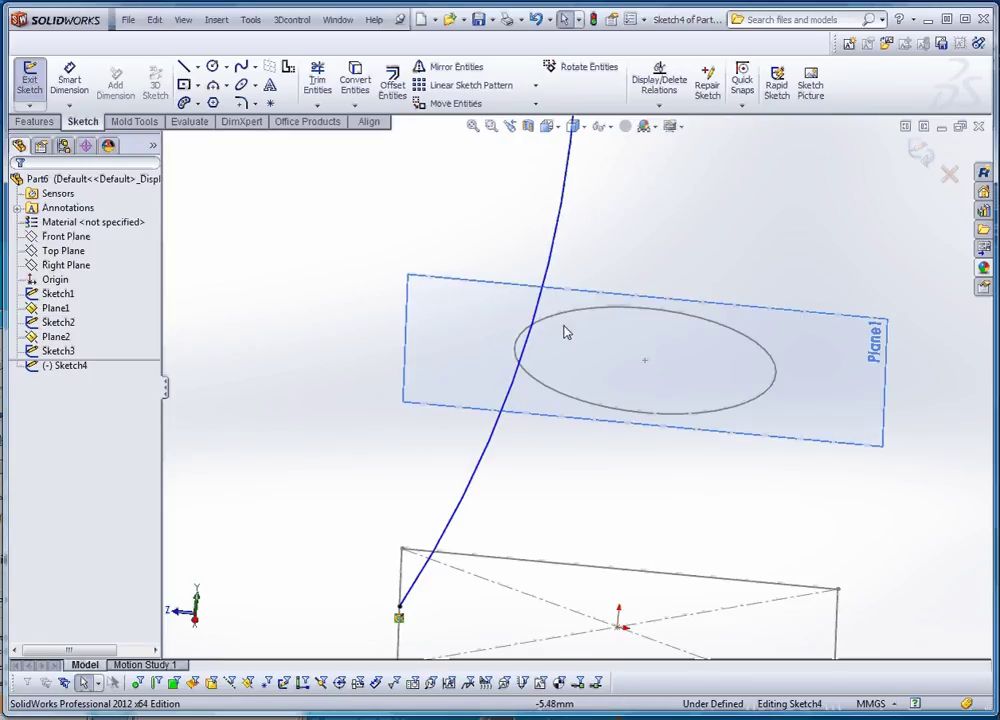
{"action": "scroll", "coordinate": [591, 223], "scroll_direction": "up", "scroll_amount": 2}
{"action": "left_click", "coordinate": [270, 103]}
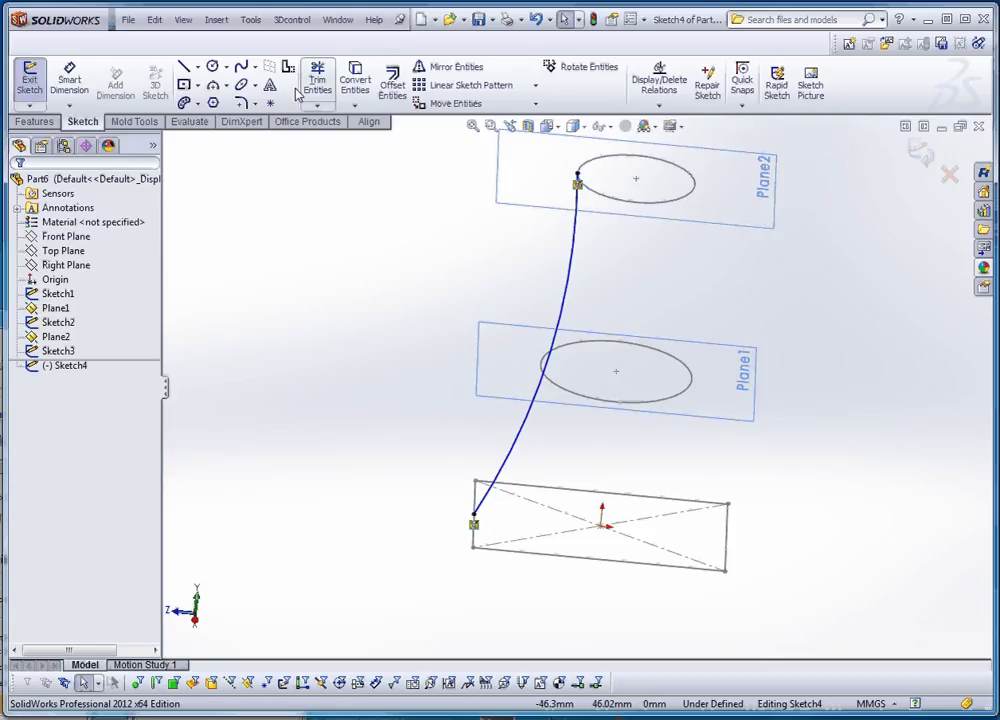
{"action": "left_click", "coordinate": [576, 285]}
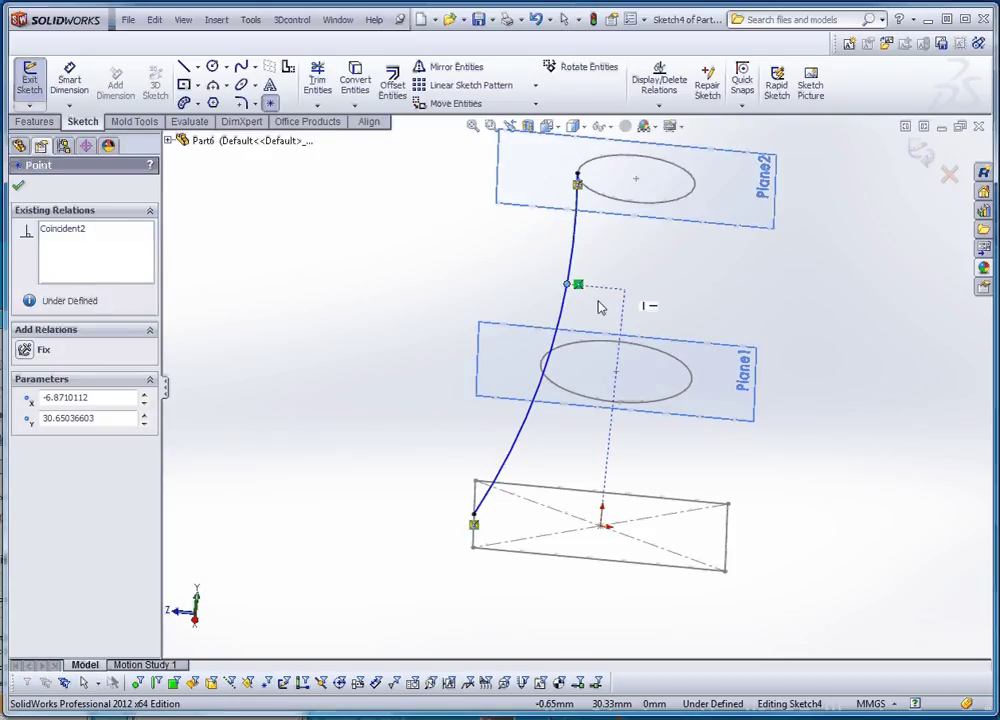
{"action": "key", "text": "Escape"}
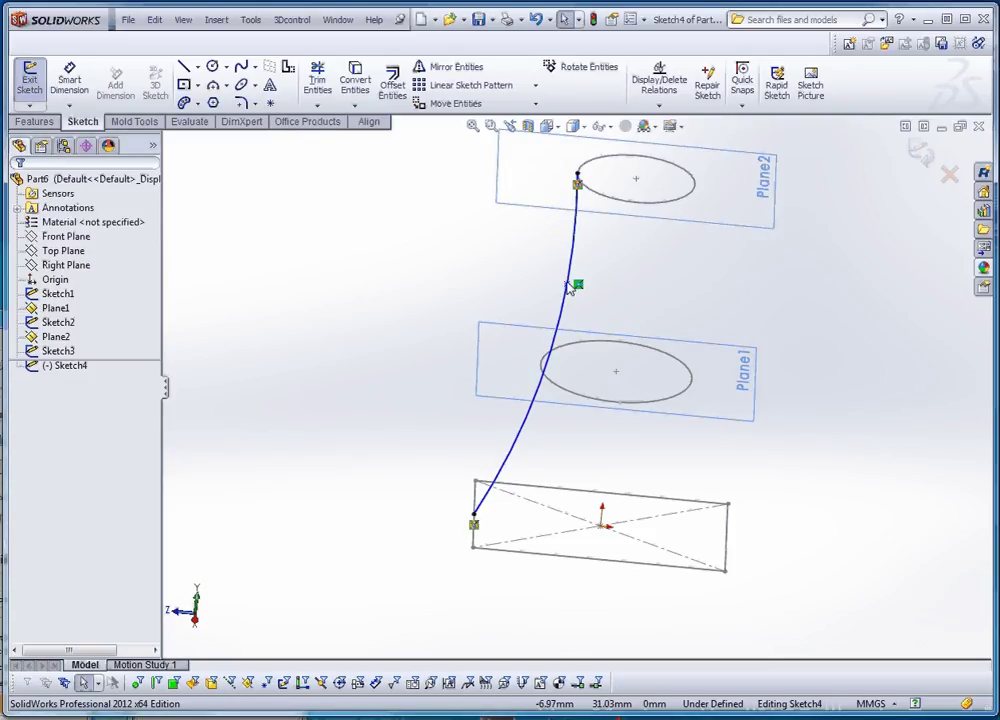
{"action": "left_click", "coordinate": [567, 284]}
{"action": "left_click", "coordinate": [576, 398], "text": "ctrl"}
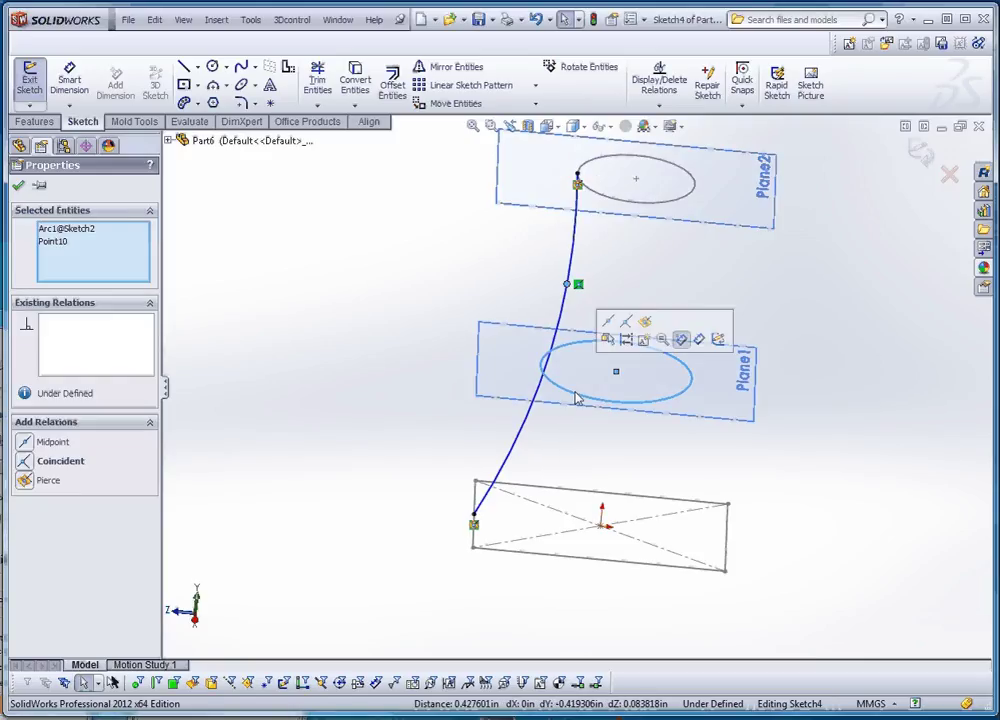
{"action": "left_click", "coordinate": [24, 482]}
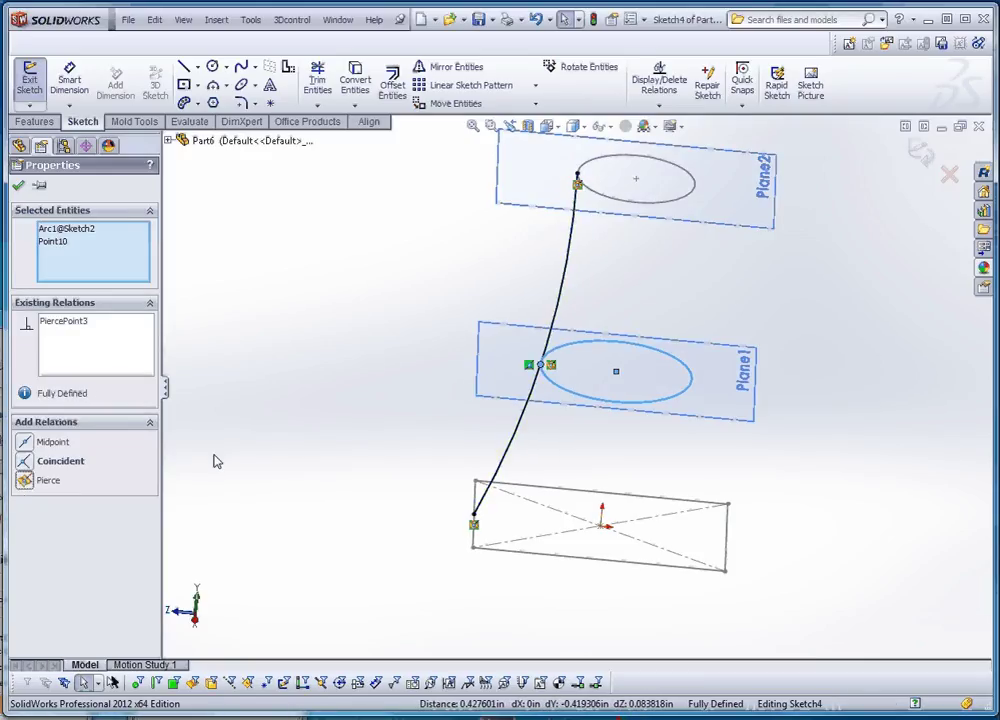
{"action": "left_click", "coordinate": [350, 455]}
{"action": "key", "text": "z"}
{"action": "key", "text": "z"}
{"action": "key", "text": "z"}
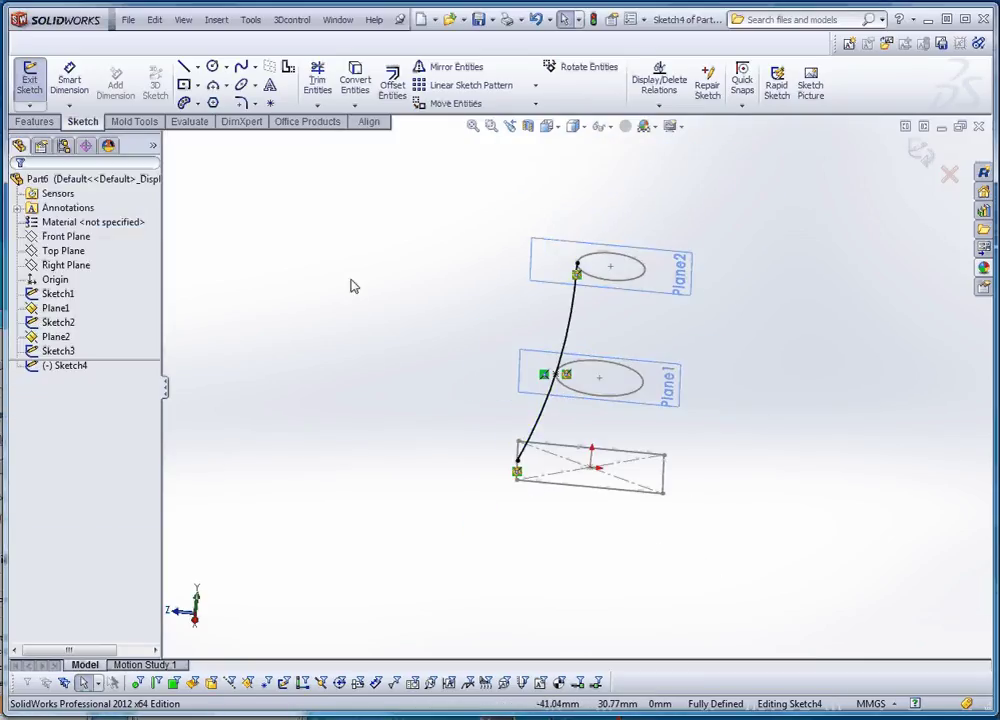
- Exit the first arc sketch and rename it Guide Left
{"action": "left_click", "coordinate": [213, 85]}
{"action": "left_click", "coordinate": [565, 19]}
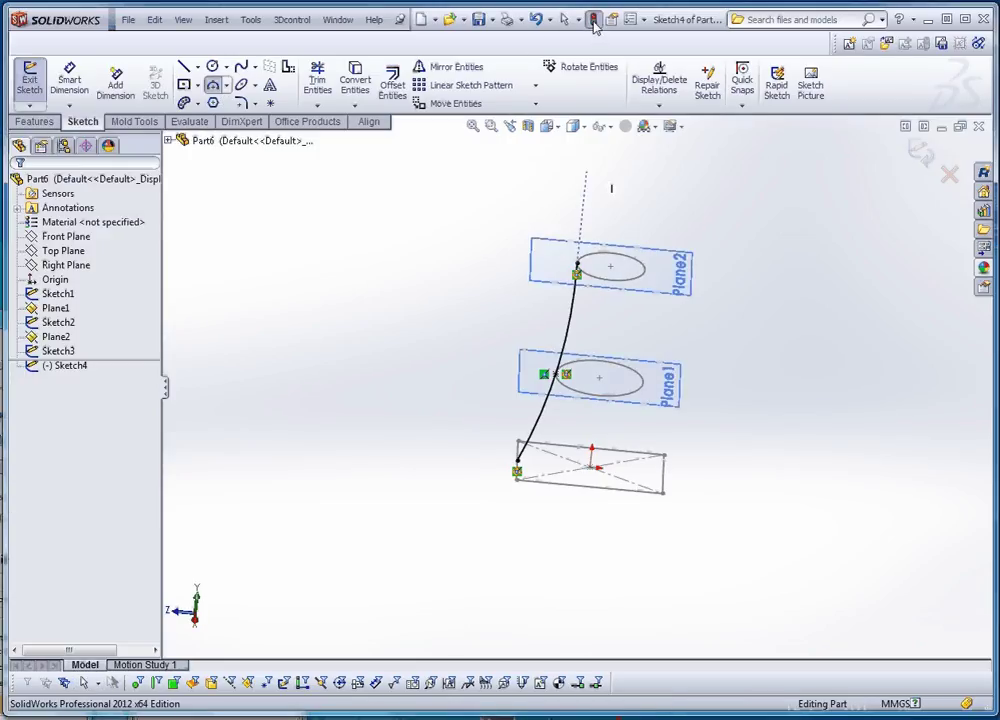
{"action": "left_click", "coordinate": [593, 19]}
{"action": "left_click", "coordinate": [58, 365]}
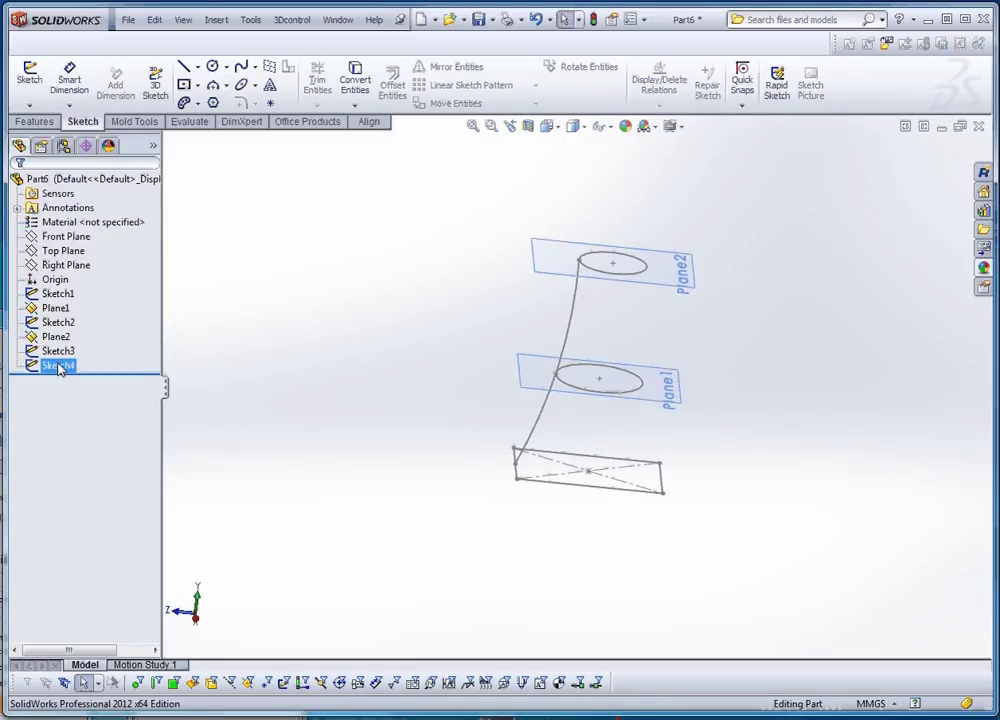
{"action": "left_click", "coordinate": [64, 367]}
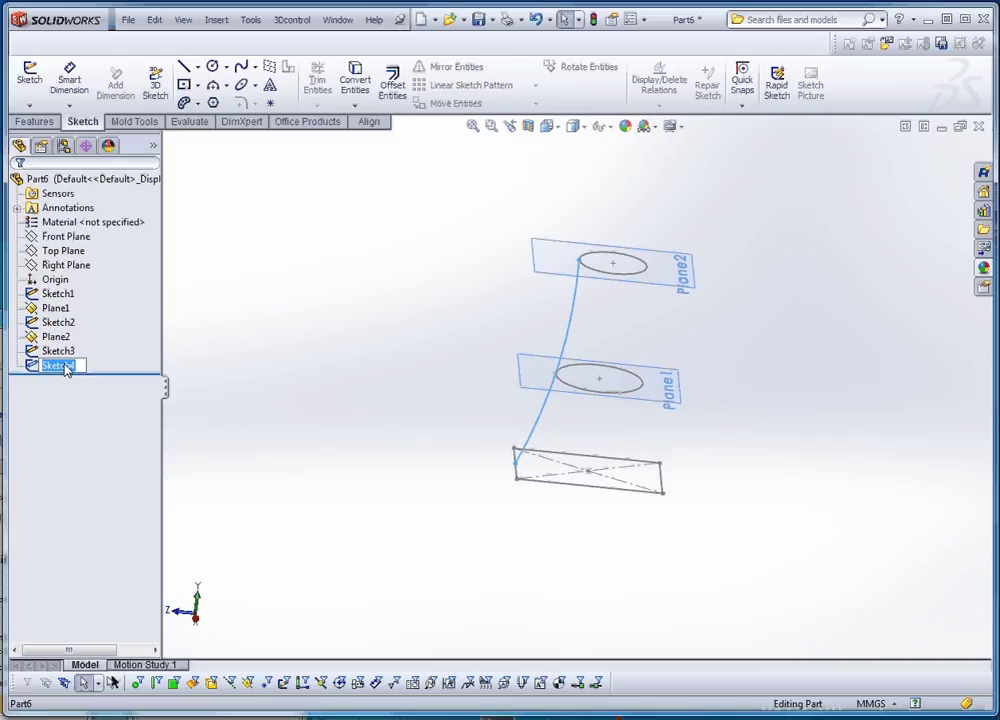
{"action": "type", "text": "Guide Left"}
{"action": "left_click", "coordinate": [283, 376]}
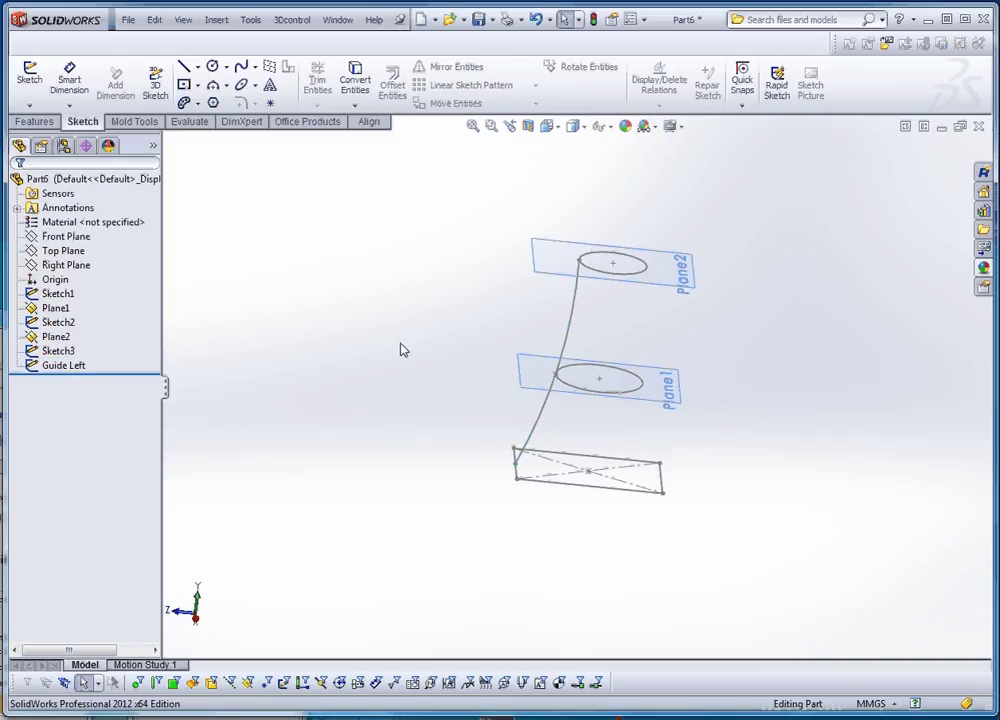
- Start a second Right Plane sketch with a three-point arc beside the profiles on the side opposite Guide Left
{"action": "left_click", "coordinate": [66, 266]}
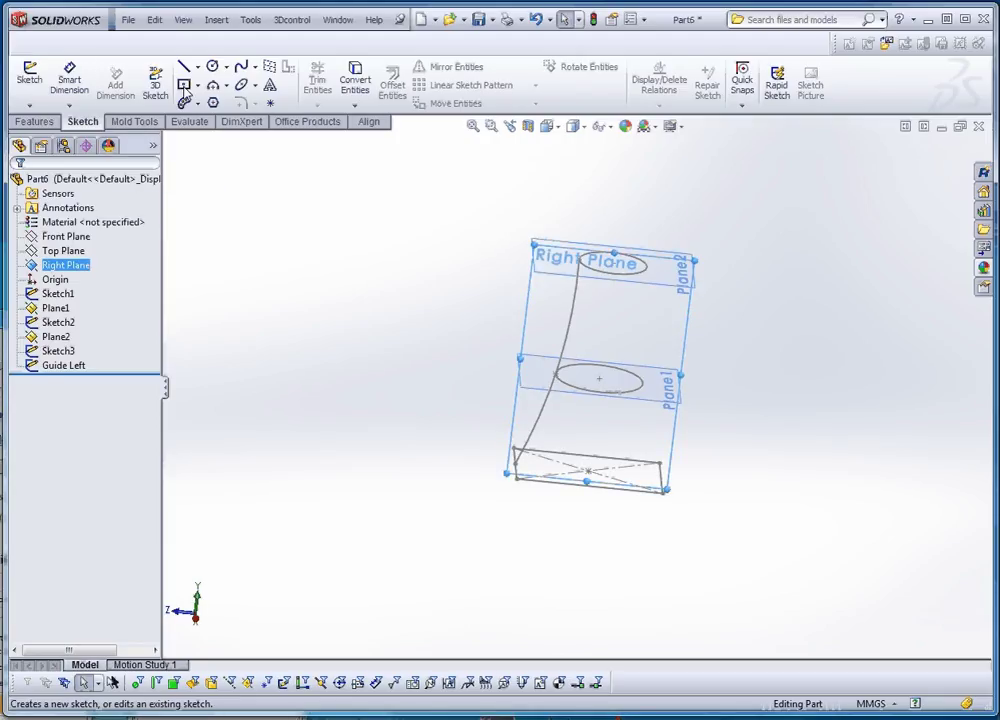
{"action": "left_click", "coordinate": [226, 85]}
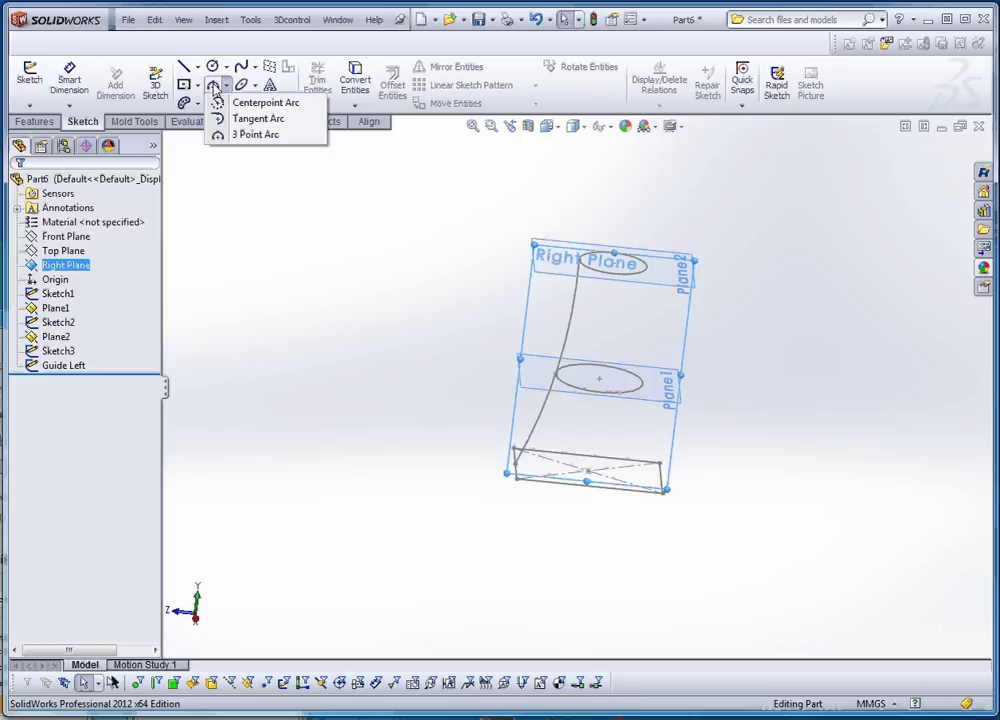
{"action": "left_click", "coordinate": [255, 134]}
{"action": "left_click", "coordinate": [652, 318]}
{"action": "left_click", "coordinate": [686, 445]}
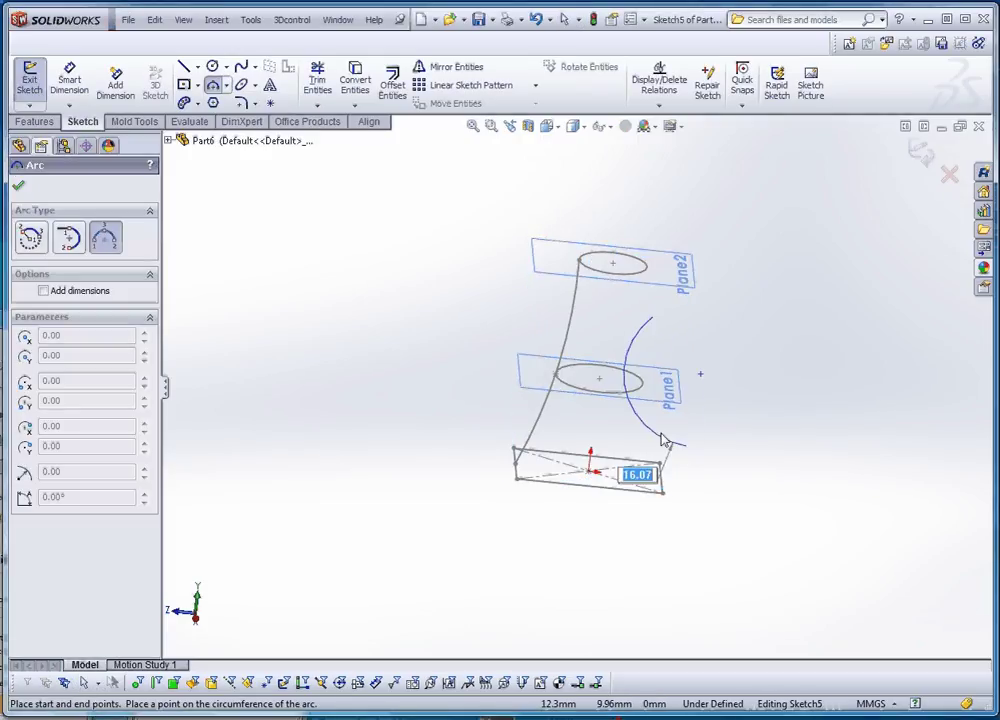
{"action": "left_click", "coordinate": [663, 431]}
{"action": "key", "text": "Escape"}
- Pierce the second arc's upper end to the Plane2 circle and its lower end to the rectangle's nearest short edge
{"action": "left_click", "coordinate": [652, 317]}
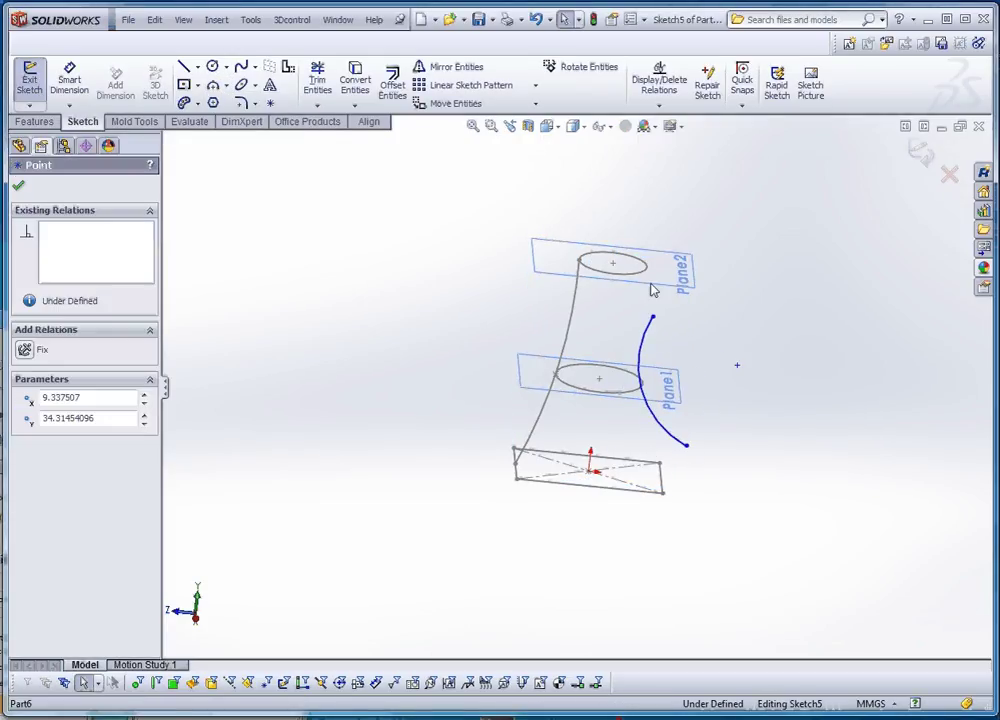
{"action": "left_click", "coordinate": [638, 270], "text": "ctrl"}
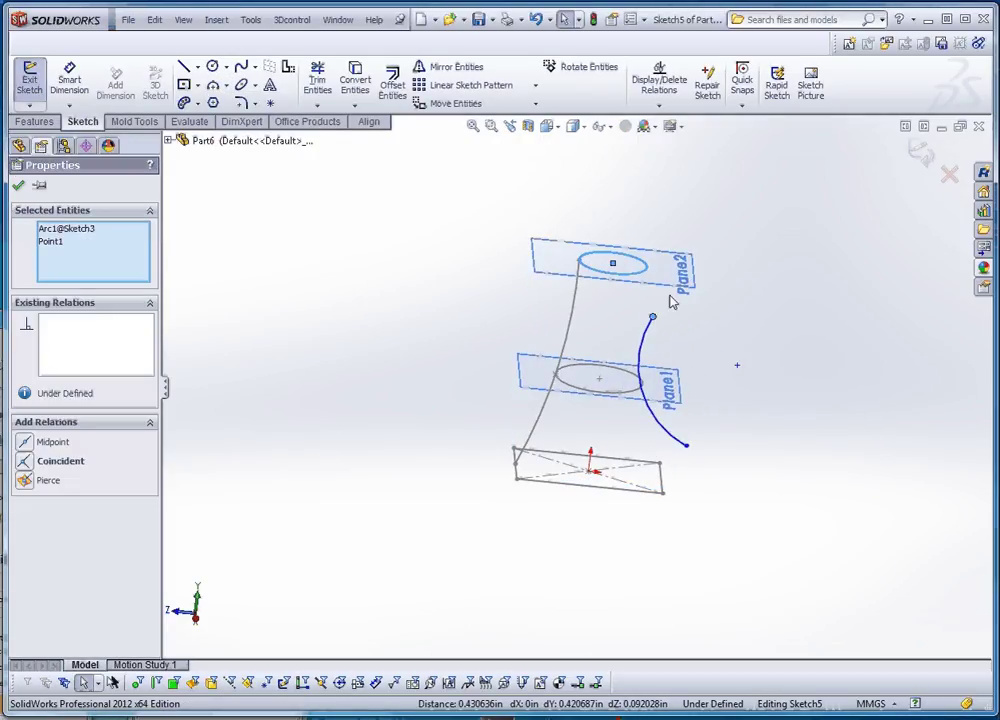
{"action": "left_click", "coordinate": [25, 480]}
{"action": "key", "text": "Escape"}
{"action": "left_click", "coordinate": [681, 396]}
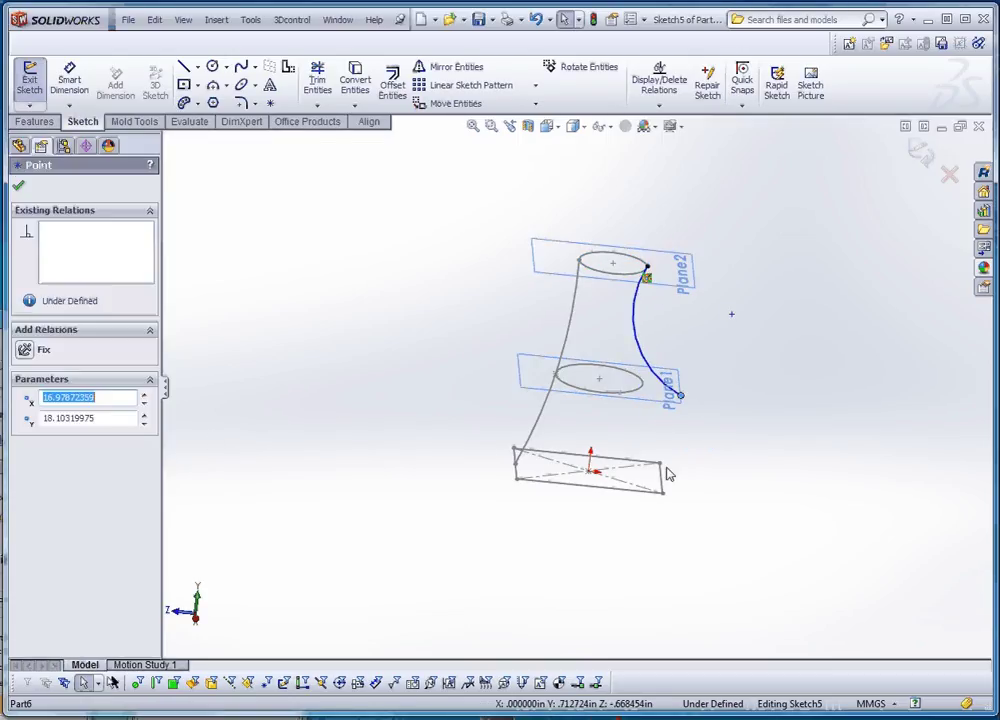
{"action": "left_click", "coordinate": [665, 488], "text": "ctrl"}
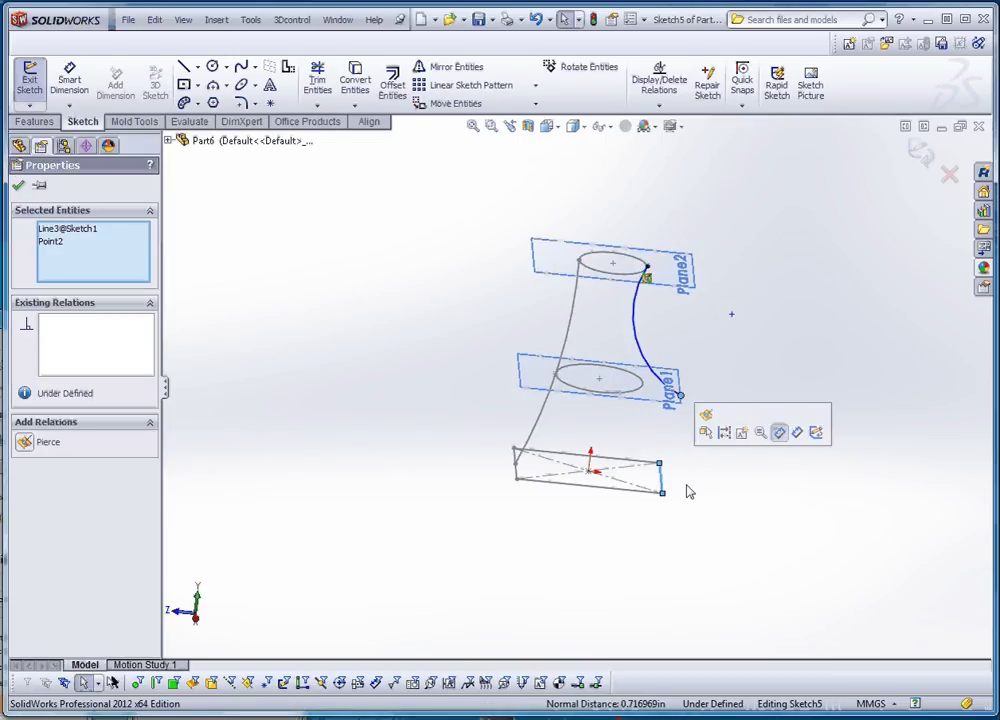
{"action": "left_click", "coordinate": [85, 446]}
- Flatten the second arc into a gentler curve by moving its centre farther away from the profiles
{"action": "left_click", "coordinate": [318, 467]}
{"action": "left_click_drag", "start_coordinate": [550, 417], "coordinate": [508, 418]}
{"action": "left_click", "coordinate": [545, 357]}
{"action": "mouse_move", "coordinate": [509, 330]}
{"action": "left_mouse_down"}
{"action": "mouse_move", "coordinate": [598, 330]}
{"action": "mouse_move", "coordinate": [504, 341]}
{"action": "mouse_move", "coordinate": [518, 341]}
{"action": "left_mouse_up"}
{"action": "mouse_move", "coordinate": [623, 374]}
{"action": "left_mouse_down"}
{"action": "mouse_move", "coordinate": [850, 368]}
{"action": "mouse_move", "coordinate": [995, 345]}
{"action": "left_mouse_up"}
{"action": "key", "text": "Escape"}
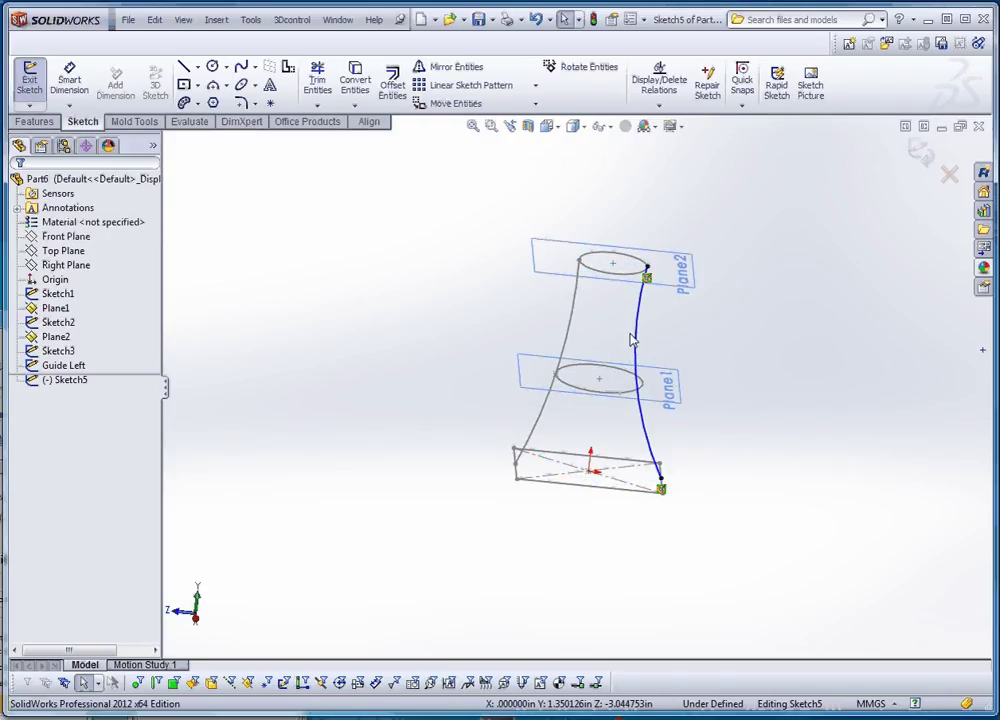
- Add a sketch point on the second arc and pierce it to the Plane1 circle
{"action": "left_click", "coordinate": [269, 103]}
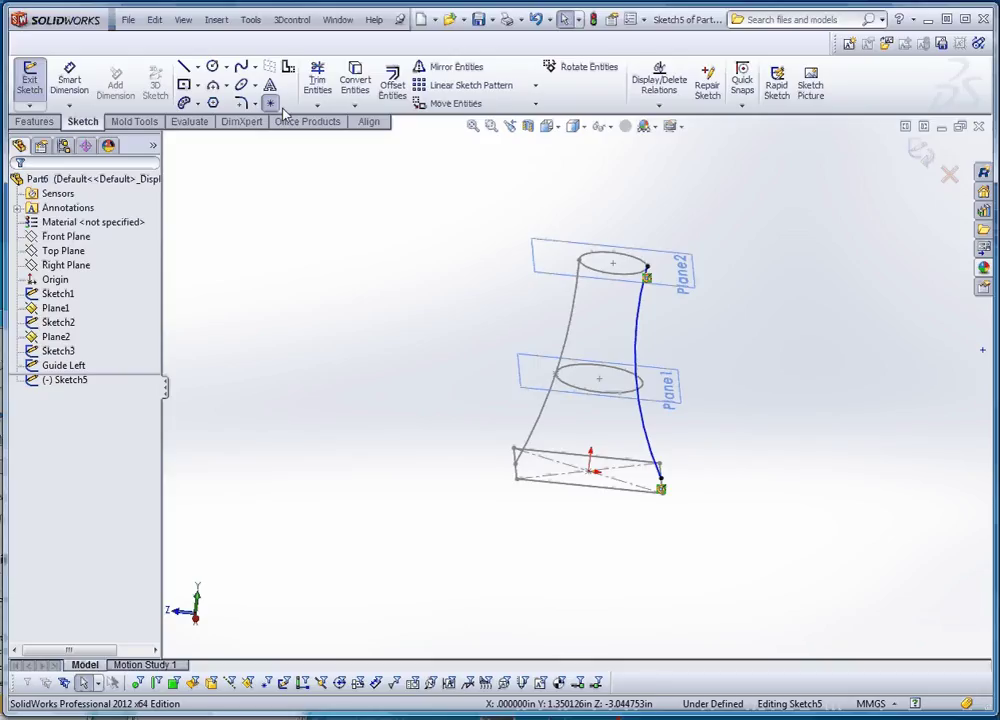
{"action": "left_click", "coordinate": [637, 326]}
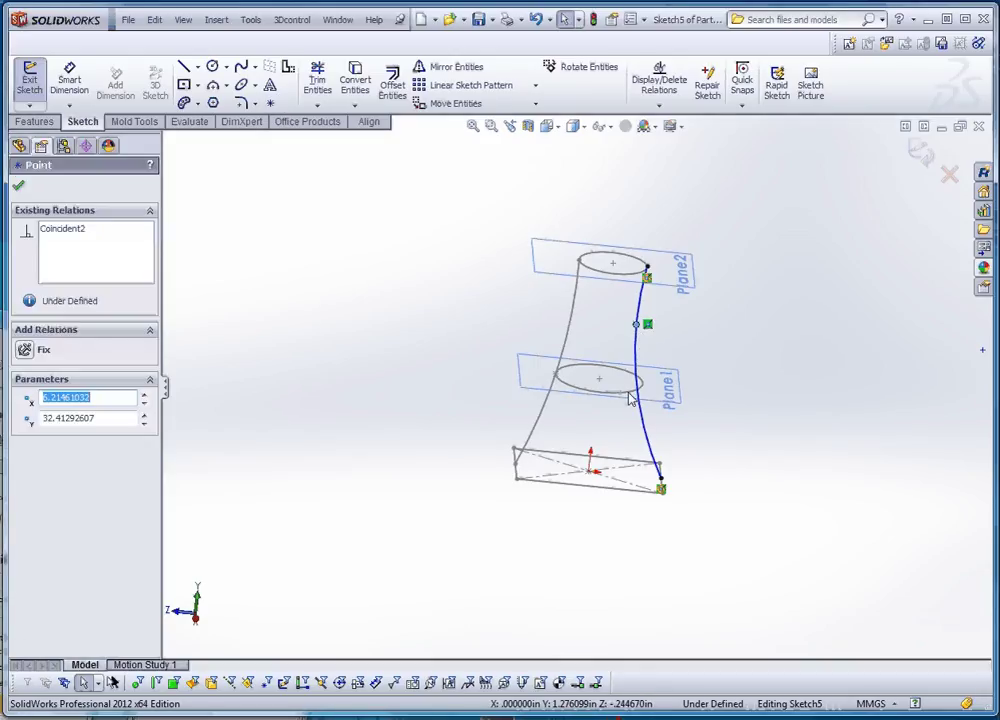
{"action": "left_click", "coordinate": [630, 392], "text": "ctrl"}
{"action": "left_click", "coordinate": [48, 480]}
{"action": "key", "text": "Escape"}
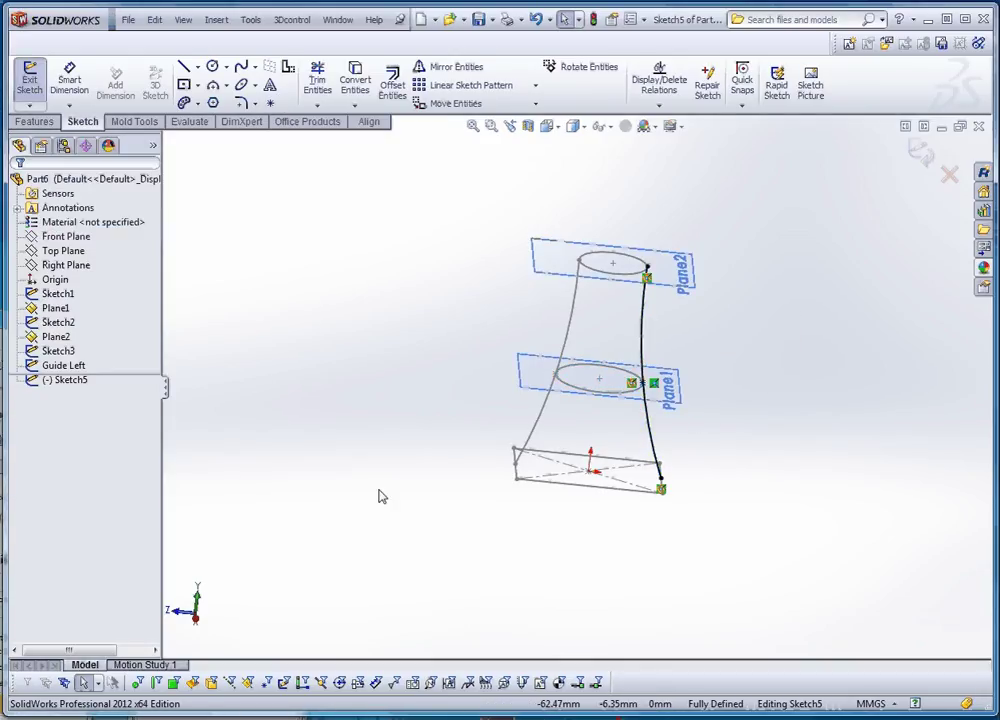
- Exit the second arc sketch and rename it Guide Right
{"action": "scroll", "coordinate": [633, 432], "scroll_direction": "up", "scroll_amount": 3}
{"action": "left_click", "coordinate": [593, 19]}
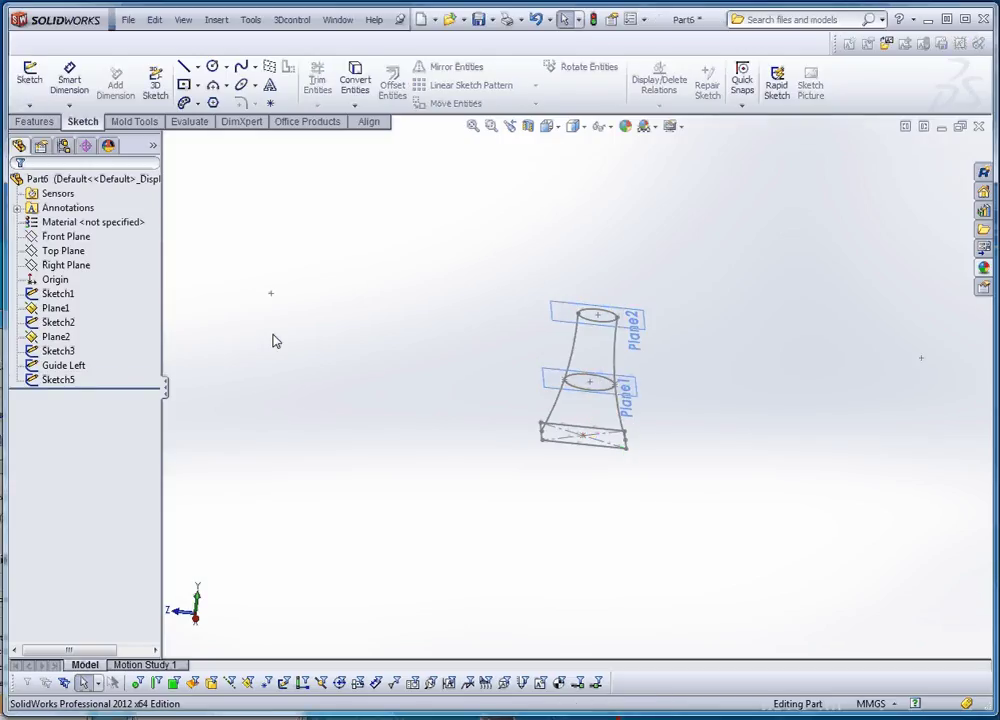
{"action": "left_click", "coordinate": [62, 383]}
{"action": "left_click", "coordinate": [62, 383]}
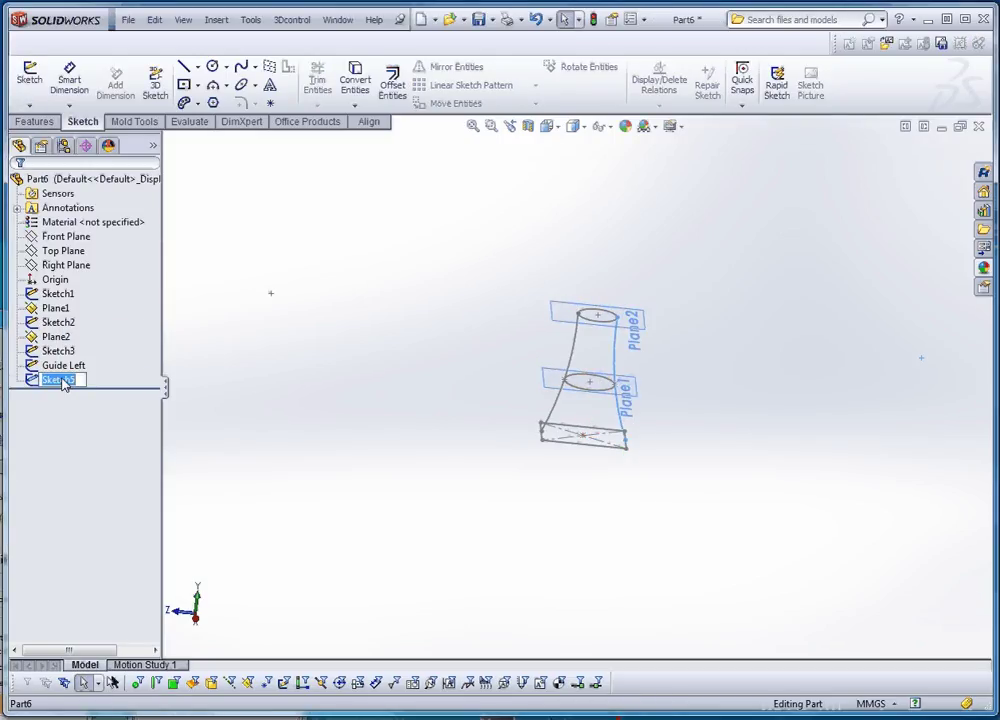
{"action": "type", "text": "Guide Right"}
{"action": "left_click", "coordinate": [214, 371]}
{"action": "scroll", "coordinate": [462, 419], "scroll_direction": "up", "scroll_amount": 2}
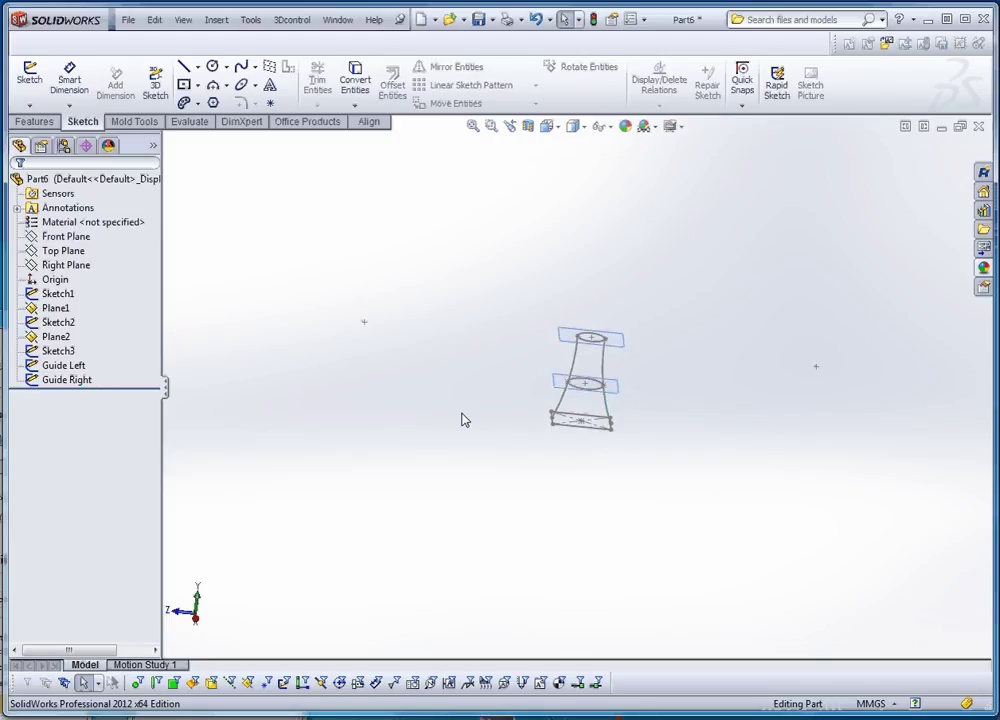
{"action": "scroll", "coordinate": [587, 386], "scroll_direction": "down", "scroll_amount": 2}
{"action": "scroll", "coordinate": [650, 391], "scroll_direction": "down", "scroll_amount": 2}
{"action": "scroll", "coordinate": [575, 389], "scroll_direction": "up", "scroll_amount": 3}
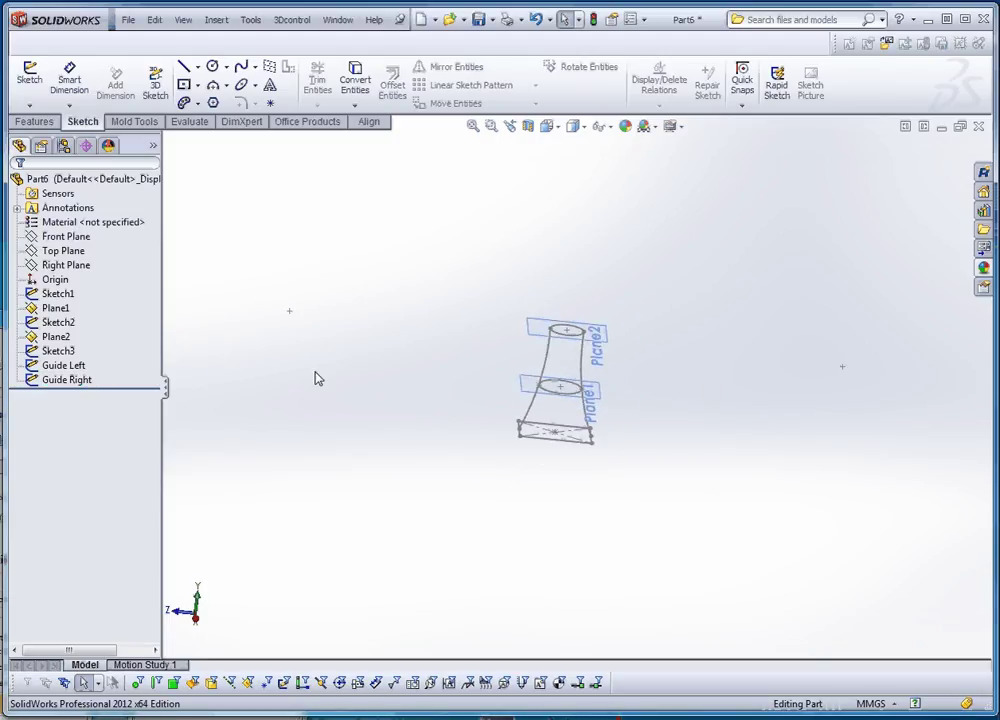
{"action": "left_click", "coordinate": [45, 124]}
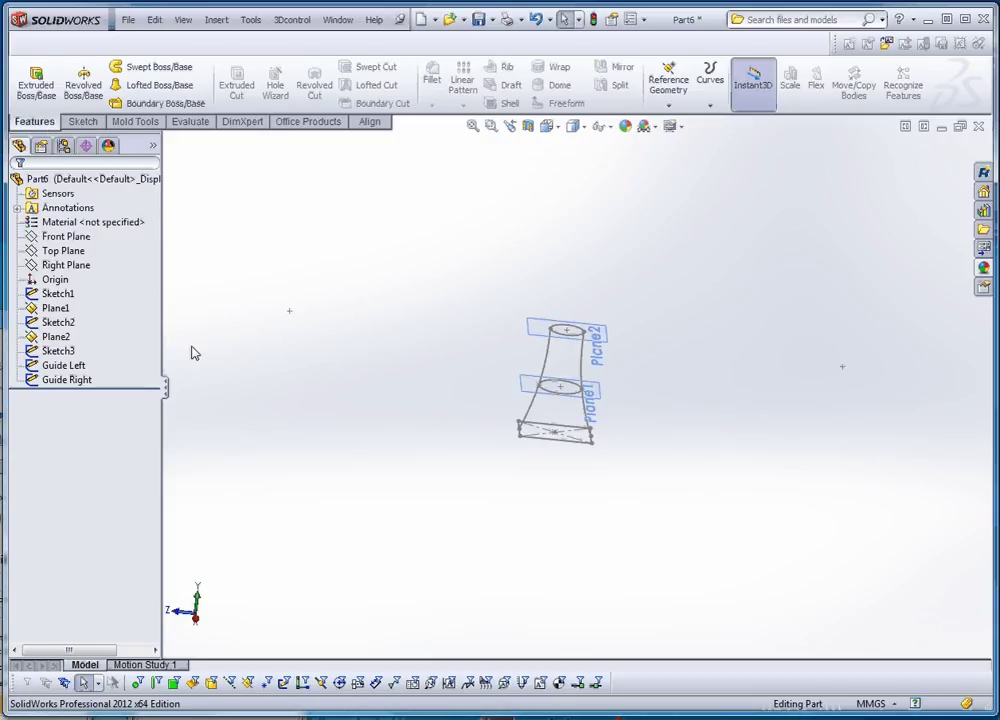
{"action": "left_click", "coordinate": [55, 308]}
{"action": "left_click", "coordinate": [62, 351]}
{"action": "left_click", "coordinate": [64, 365]}
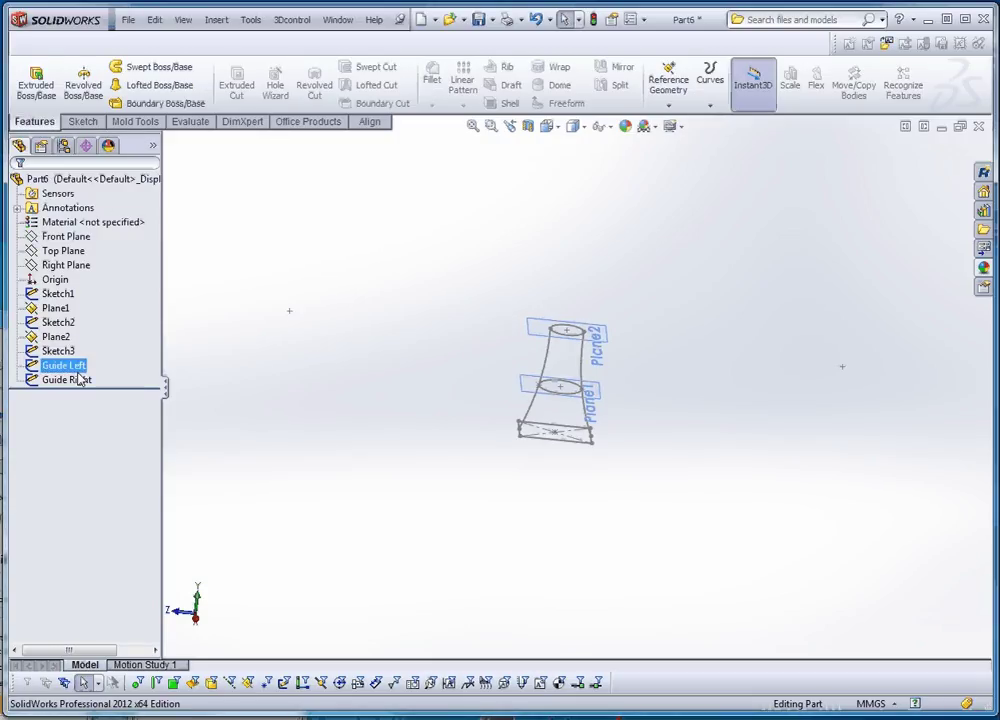
{"action": "left_click", "coordinate": [88, 380]}
{"action": "left_click", "coordinate": [360, 384]}
{"action": "middle_click_drag", "start_coordinate": [464, 397], "coordinate": [455, 417]}
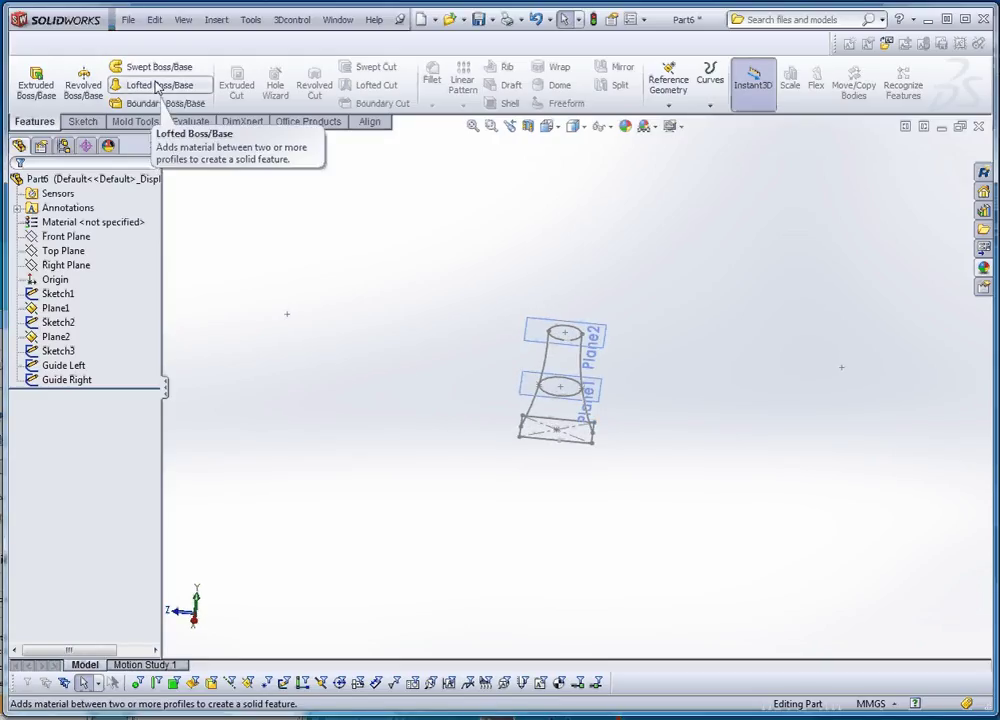
- Start a lofted boss and select Sketch1, Sketch3 and Sketch2, in that order, as its profiles
{"action": "left_click", "coordinate": [157, 86]}
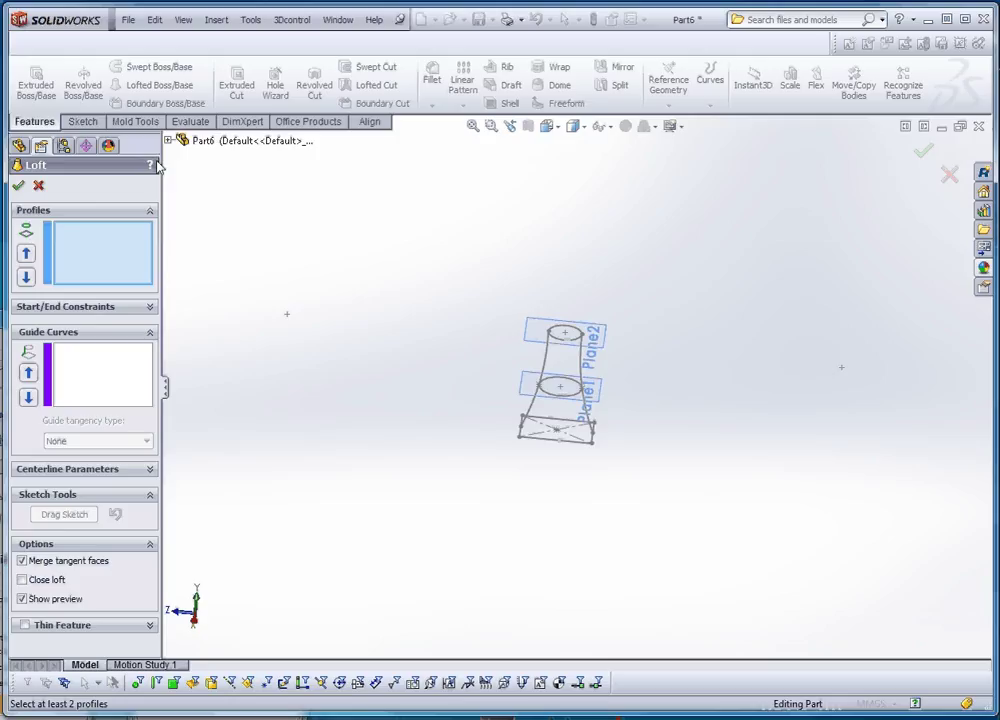
{"action": "left_click", "coordinate": [168, 141]}
{"action": "left_click", "coordinate": [224, 256]}
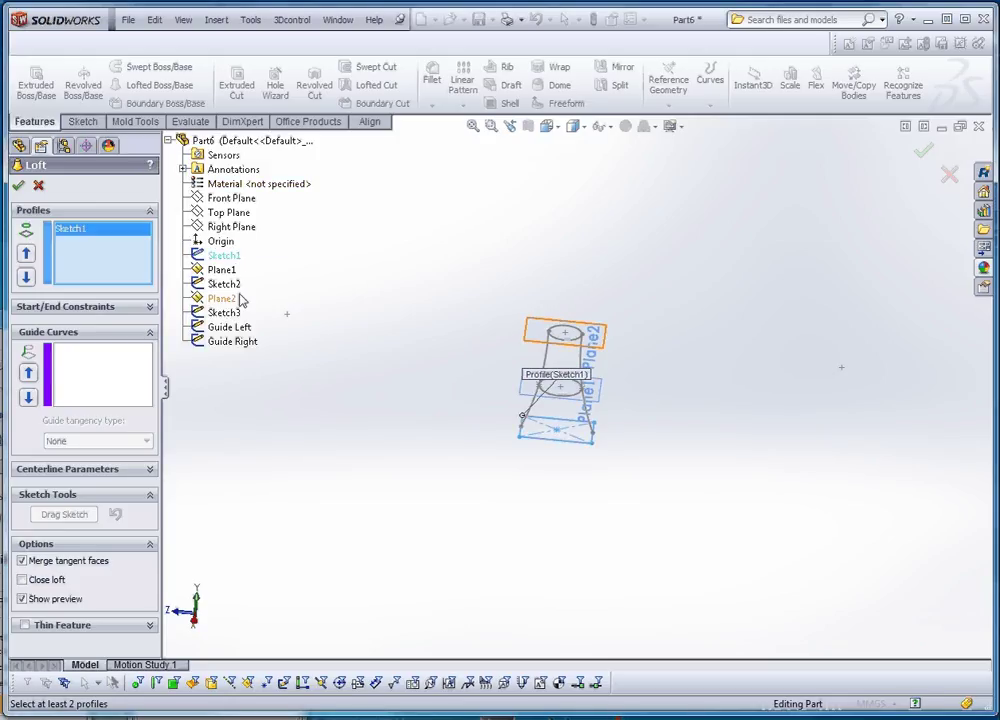
{"action": "left_click", "coordinate": [224, 313]}
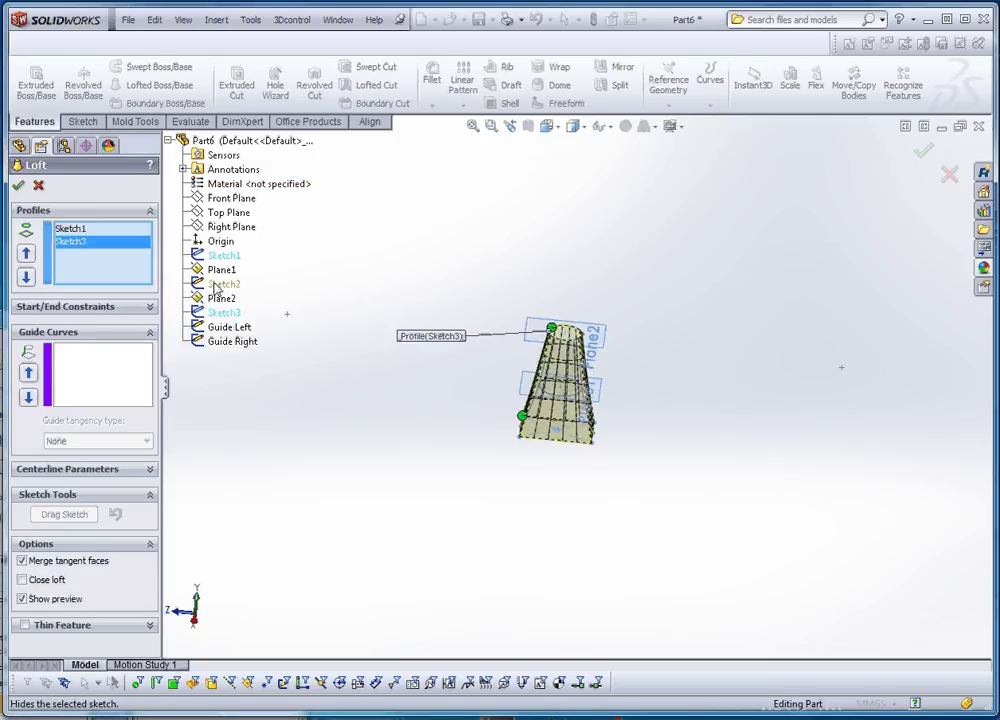
{"action": "left_click", "coordinate": [217, 286]}
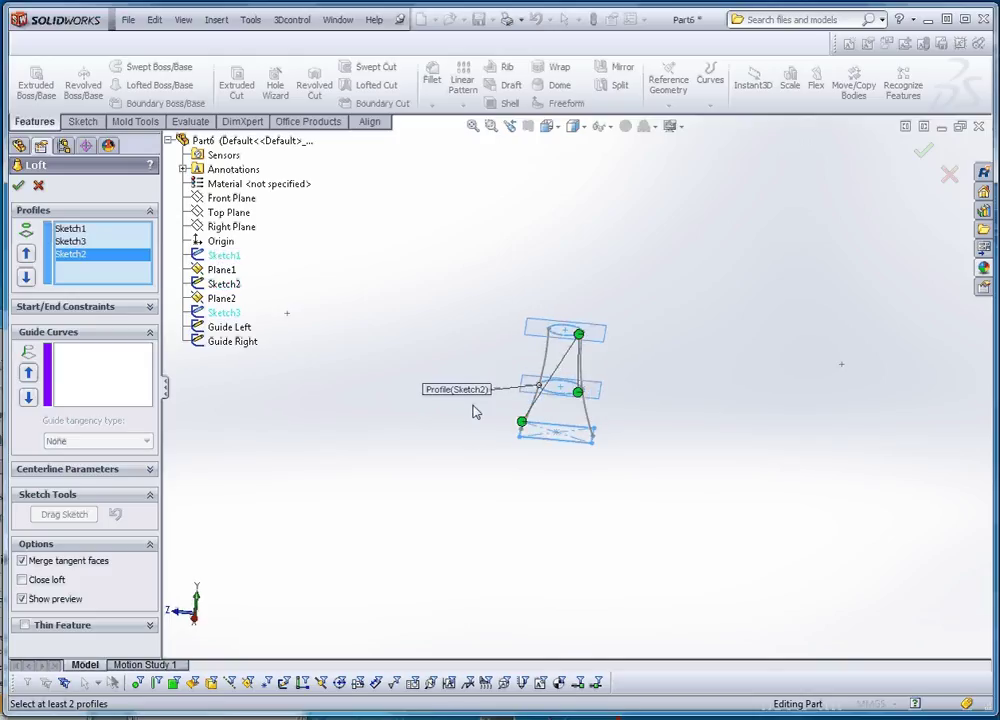
- Shift the Plane1 circle's connector along the circle and move Sketch2 ahead of Sketch3 in the profile order
{"action": "scroll", "coordinate": [627, 422], "scroll_direction": "down", "scroll_amount": 8}
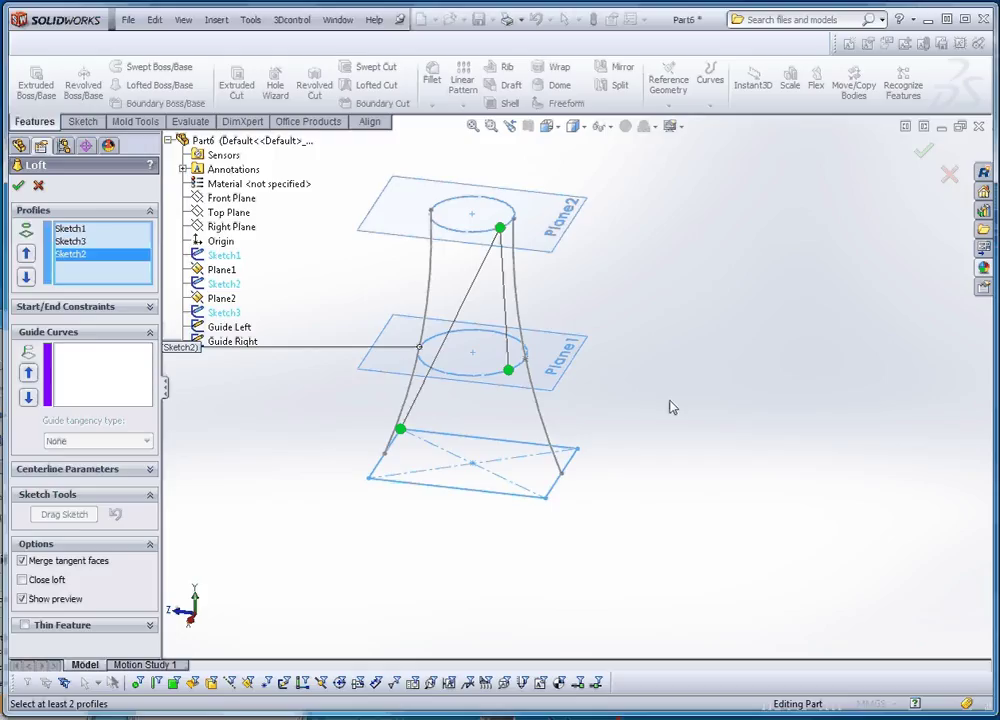
{"action": "middle_click_drag", "start_coordinate": [670, 408], "coordinate": [623, 424]}
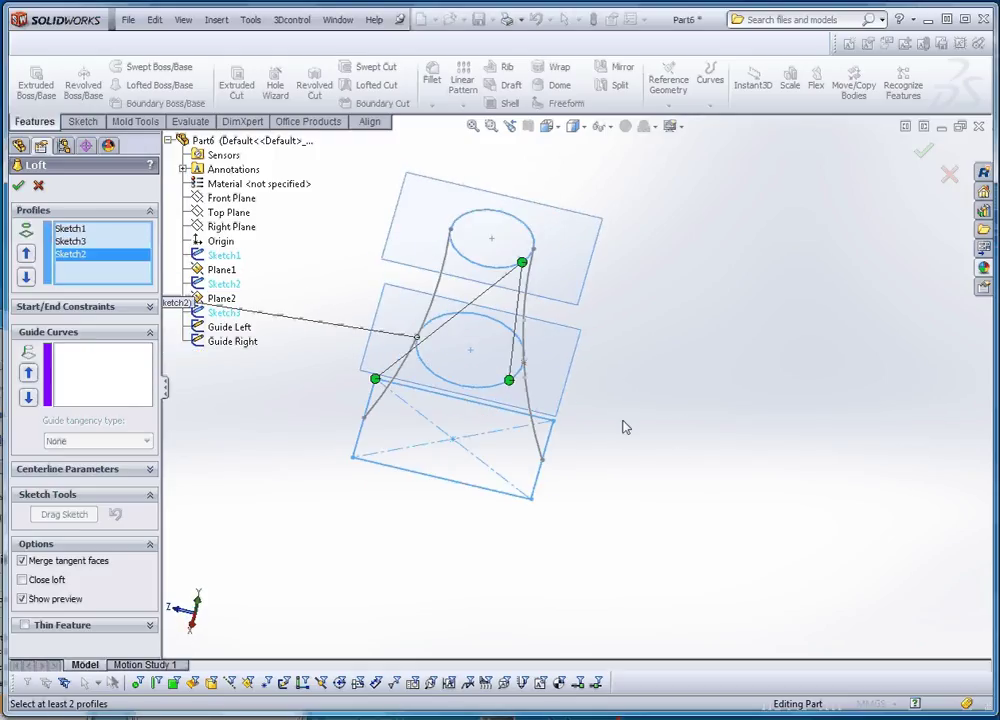
{"action": "left_click_drag", "start_coordinate": [510, 382], "coordinate": [510, 328]}
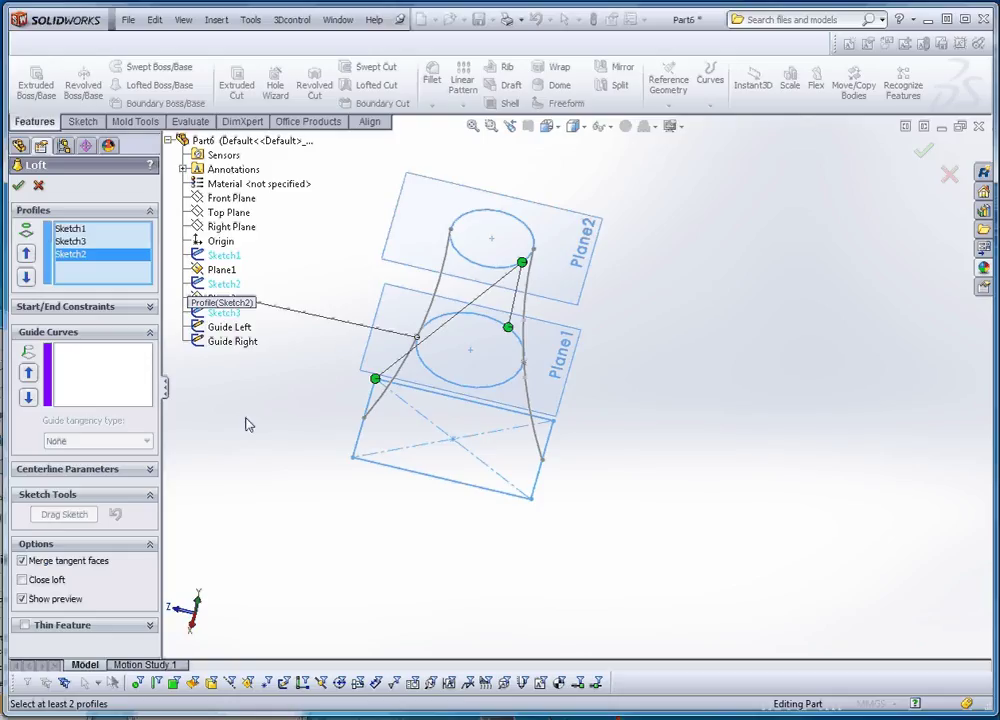
{"action": "left_click", "coordinate": [86, 258]}
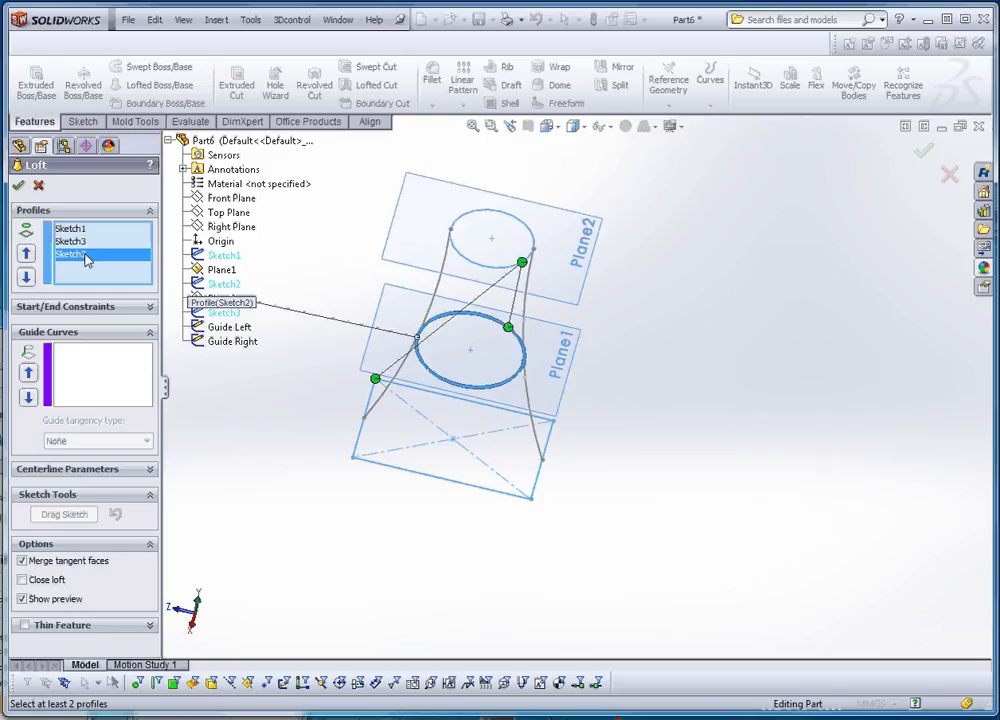
{"action": "left_click", "coordinate": [26, 255]}
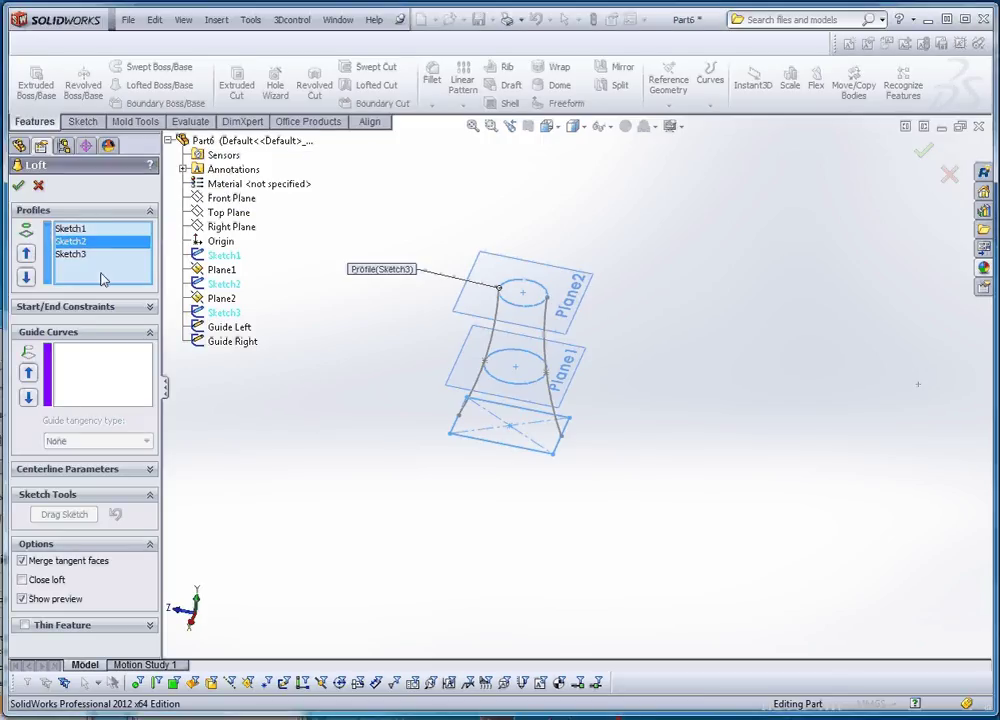
- Clear all loft profile selections and reselect Sketch1, Sketch2 and Sketch3 in that order
{"action": "left_click", "coordinate": [74, 256]}
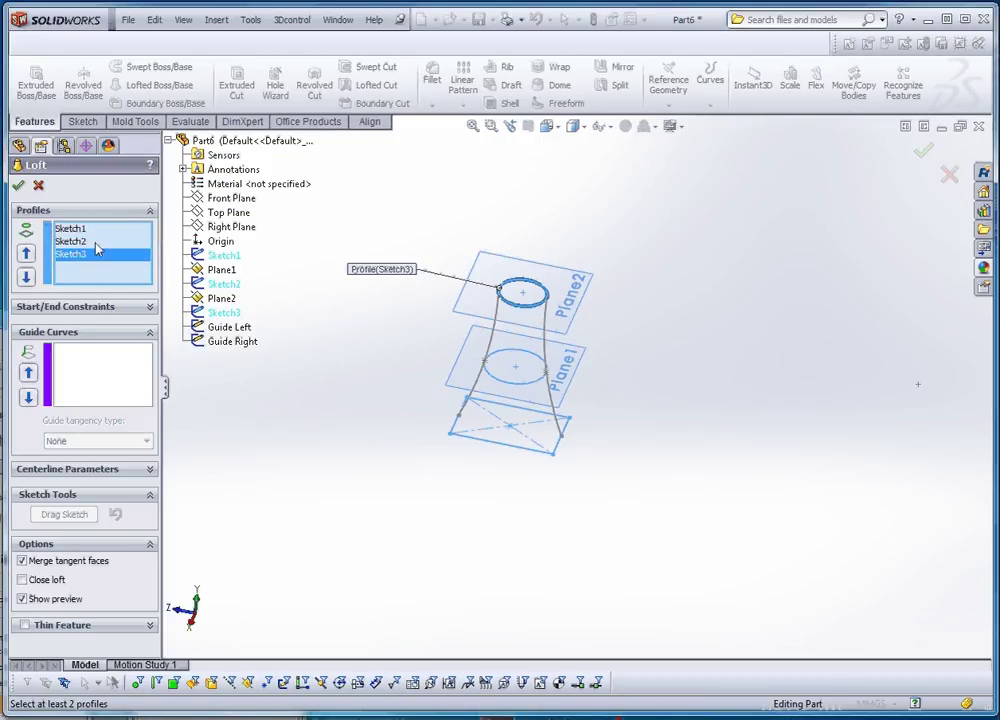
{"action": "left_click", "coordinate": [70, 229]}
{"action": "right_click", "coordinate": [105, 231]}
{"action": "left_click", "coordinate": [141, 239]}
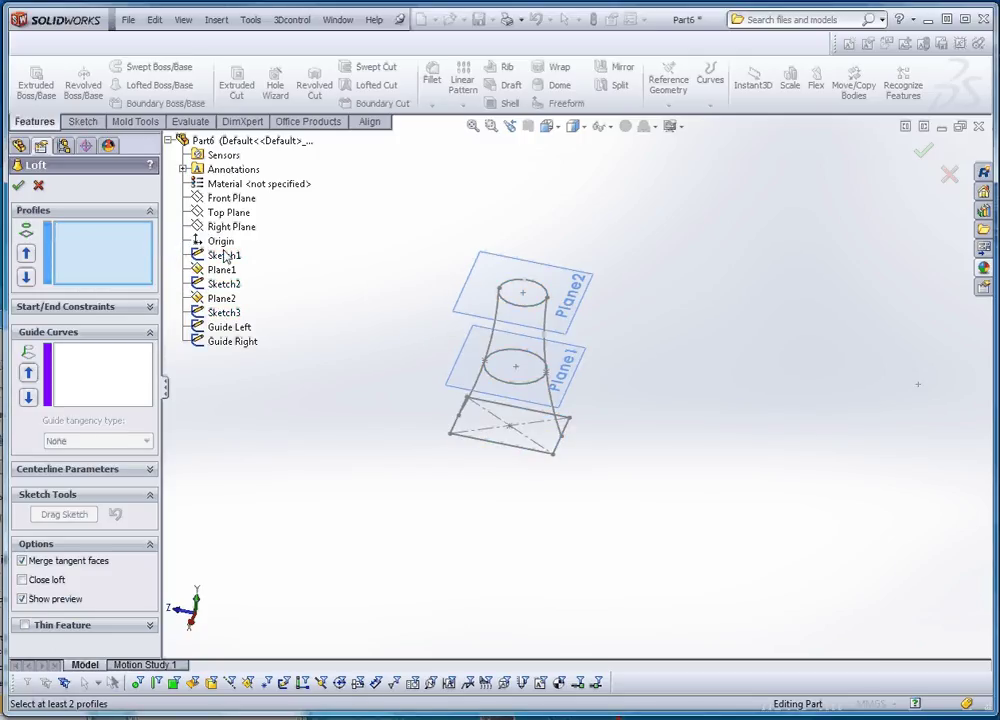
{"action": "left_click", "coordinate": [224, 255]}
{"action": "left_click", "coordinate": [227, 284]}
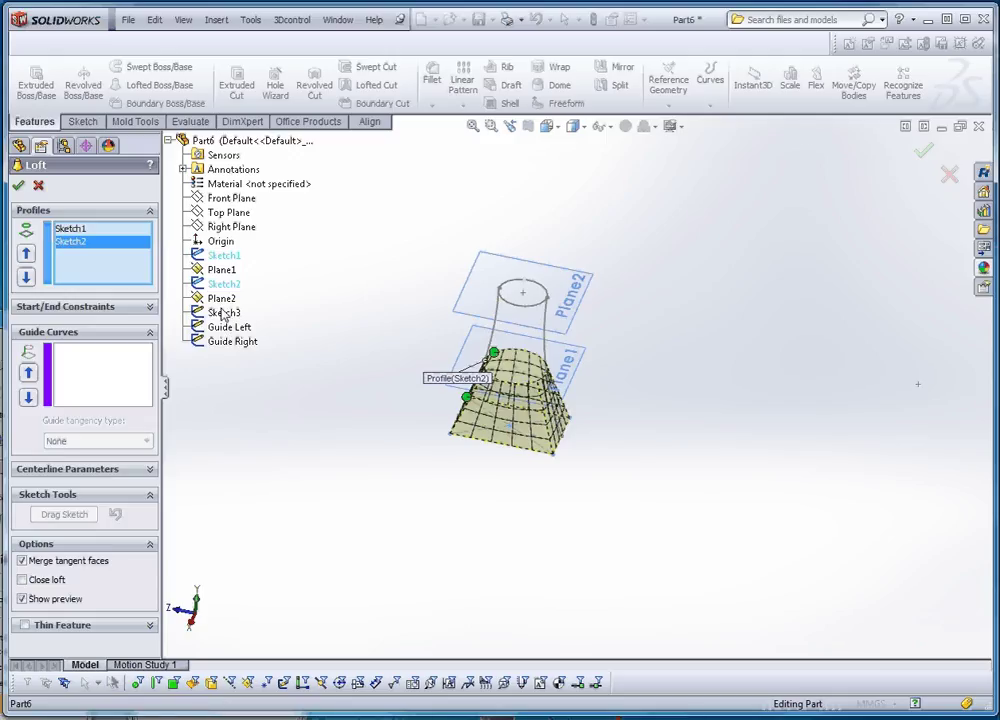
{"action": "left_click", "coordinate": [224, 313]}
- Move Sketch2 below Sketch3 in the loft's profile order and return it to second place
{"action": "left_click", "coordinate": [70, 241]}
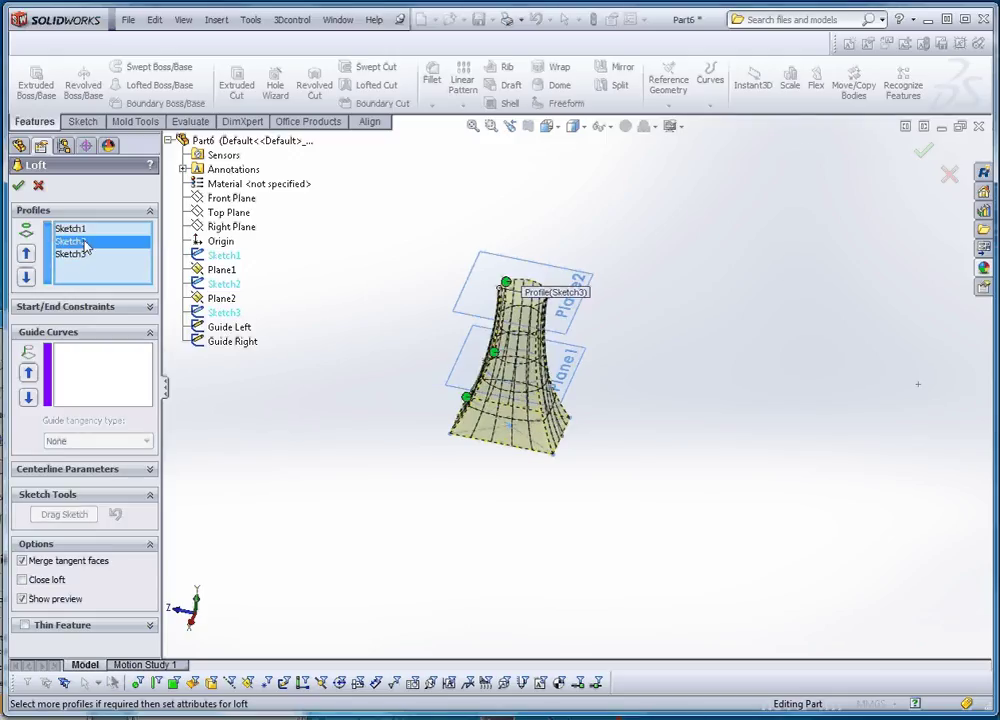
{"action": "left_click", "coordinate": [27, 276]}
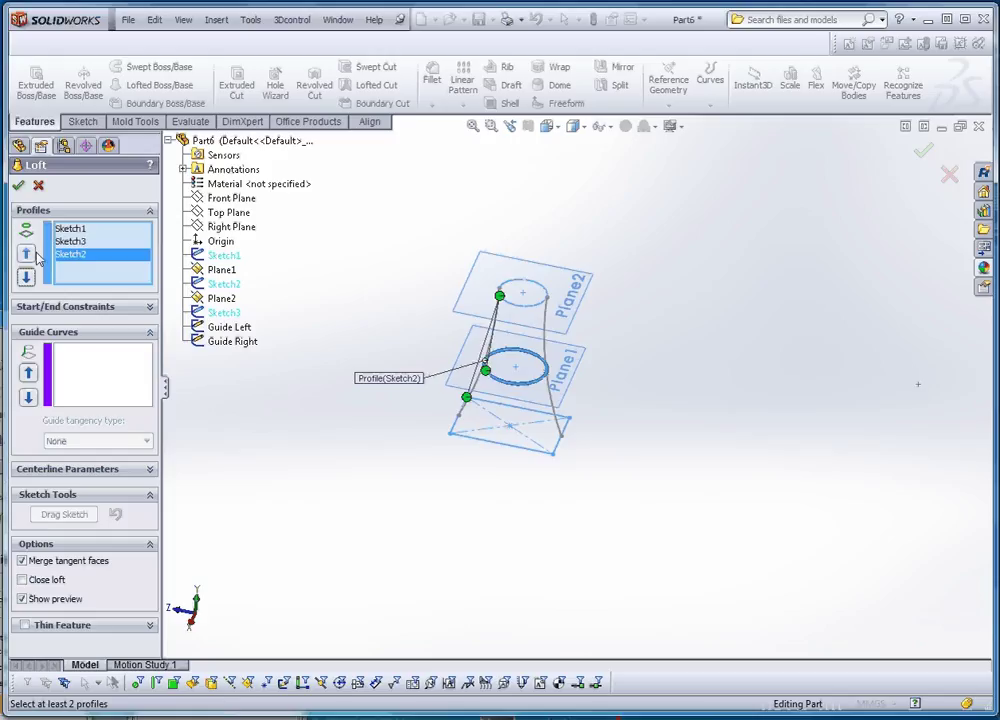
{"action": "left_click", "coordinate": [26, 253]}
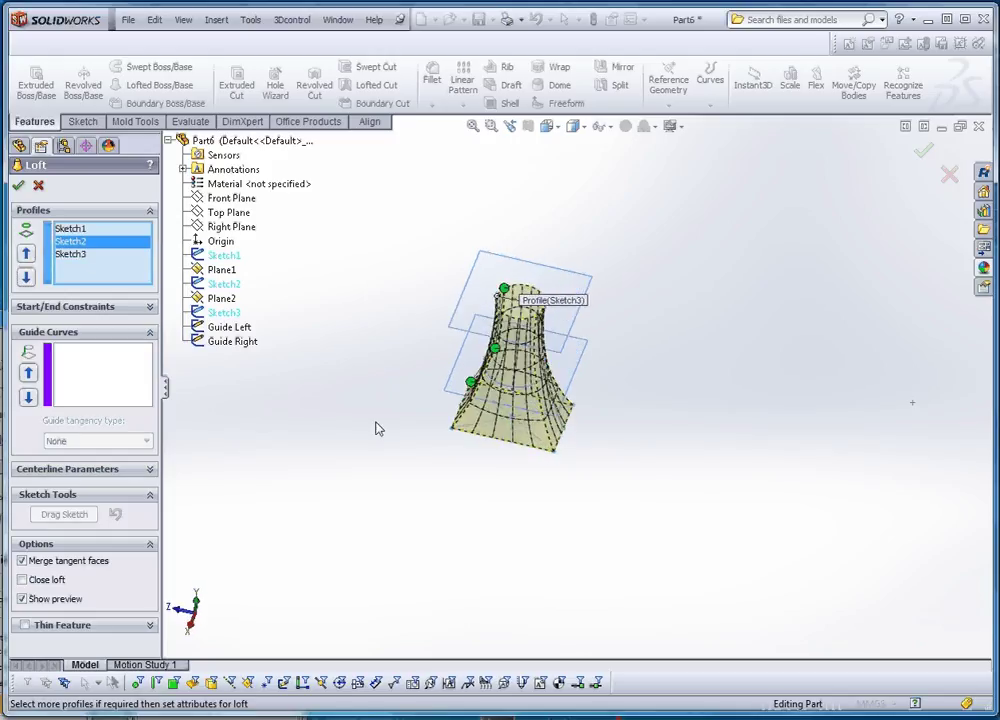
- Inspect the loft preview from above and create the loft through the three profiles without guide curves
{"action": "middle_click_drag", "start_coordinate": [378, 428], "coordinate": [384, 536]}
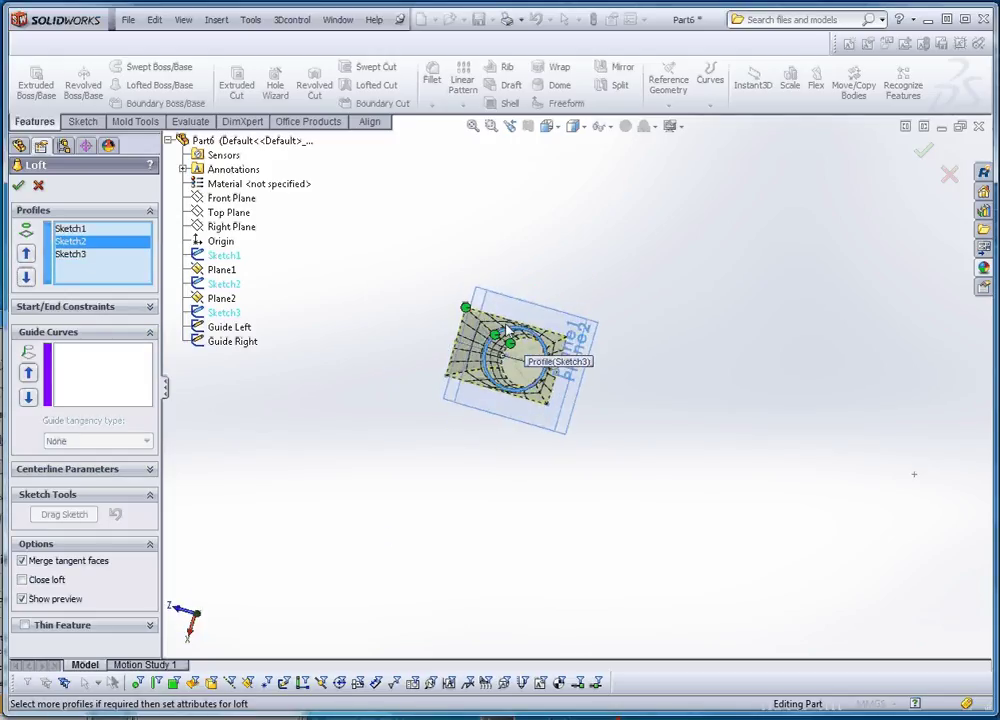
{"action": "middle_click_drag", "start_coordinate": [502, 434], "coordinate": [493, 437]}
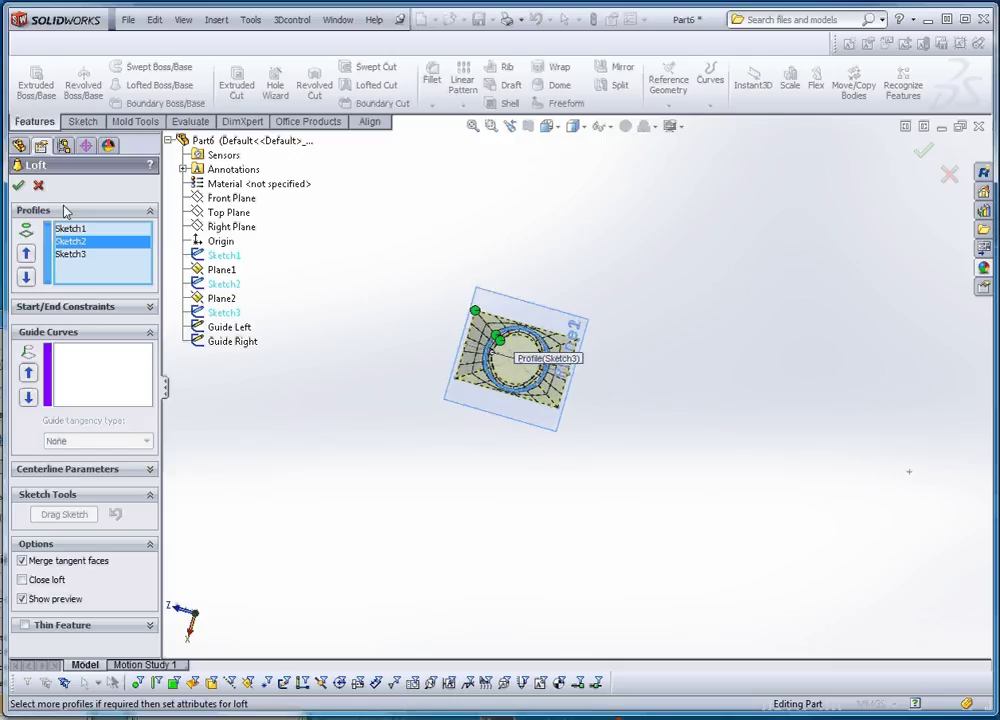
{"action": "left_click", "coordinate": [18, 185]}
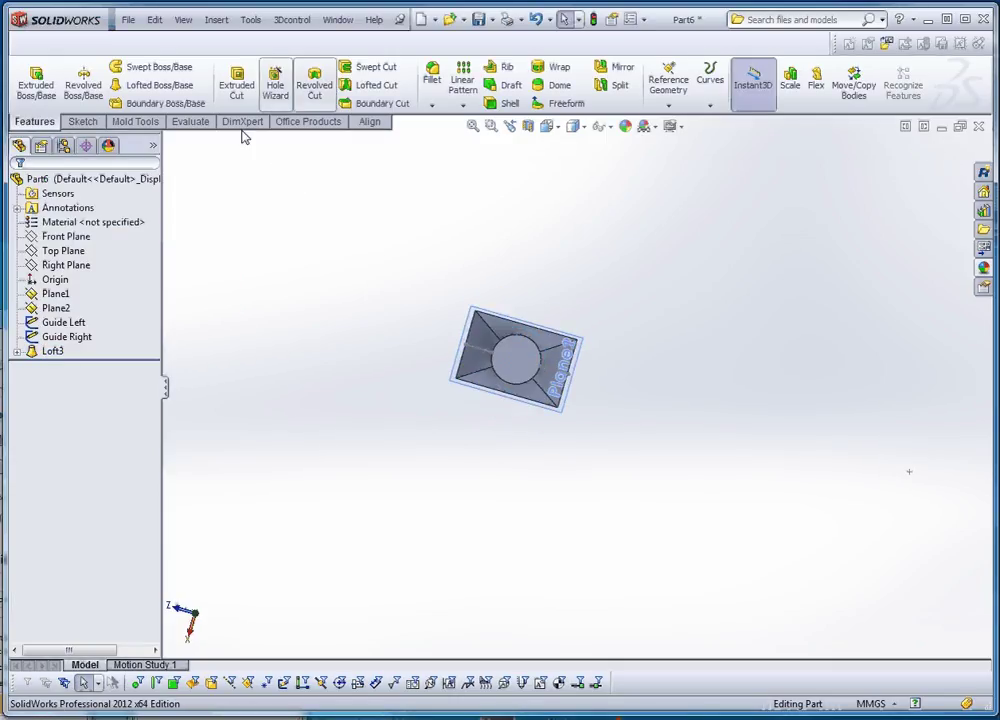
- Check the mass properties of the part lofted without guide curves
{"action": "left_click", "coordinate": [192, 122]}
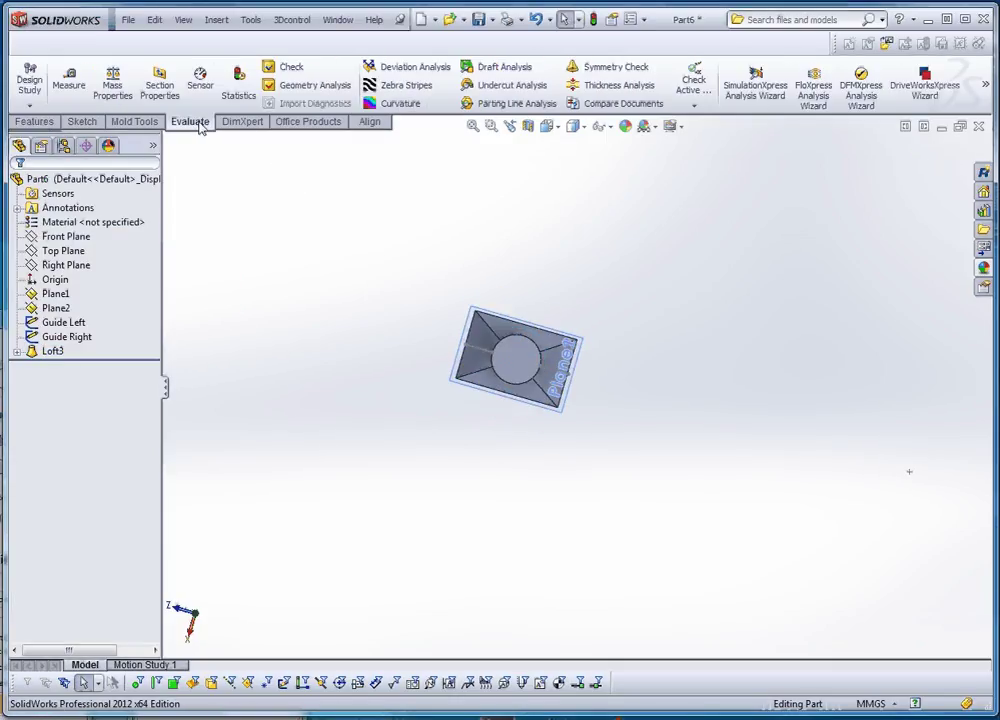
{"action": "left_click", "coordinate": [110, 86]}
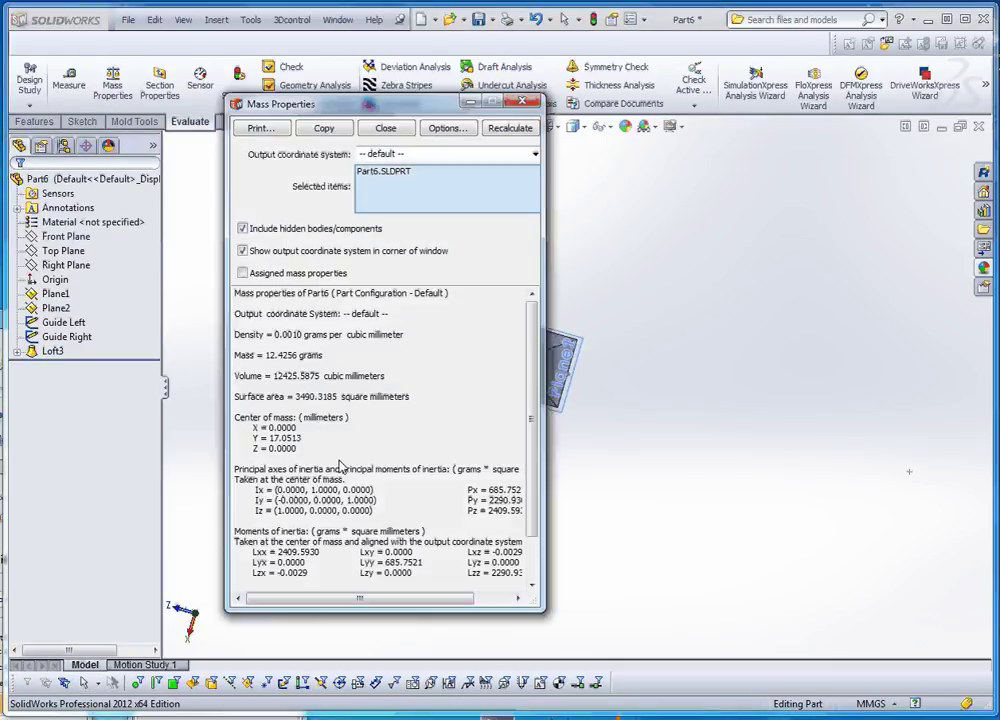
{"action": "left_click", "coordinate": [522, 104]}
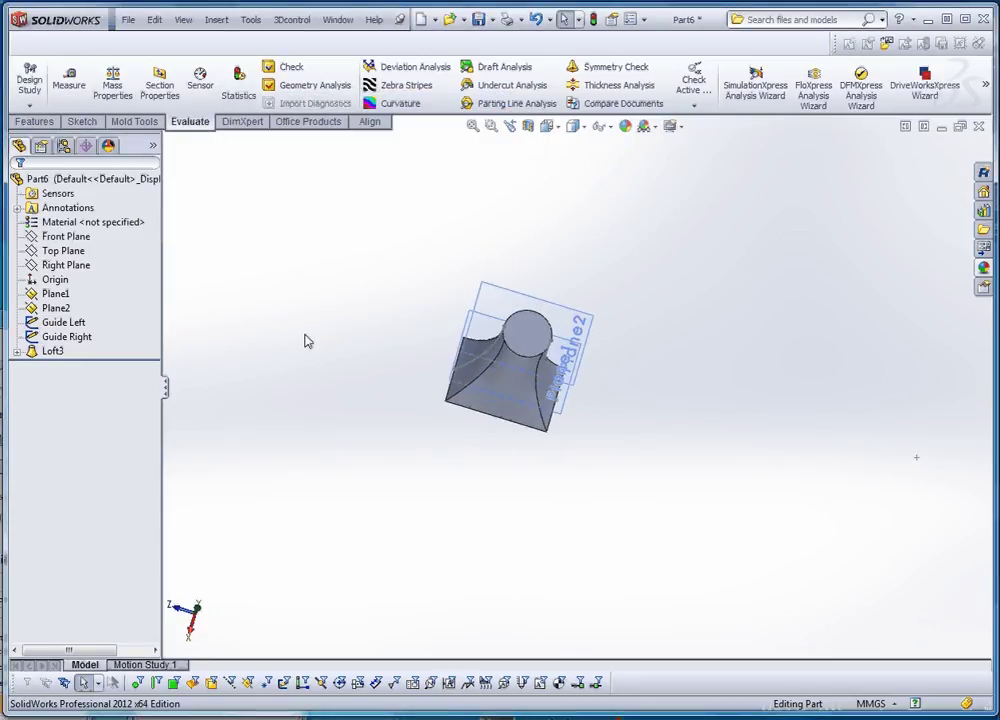
- Edit the loft to twist it by moving the connectors on the Plane1 and Plane2 circles around their profiles
{"action": "right_click", "coordinate": [50, 351]}
{"action": "left_click", "coordinate": [74, 303]}
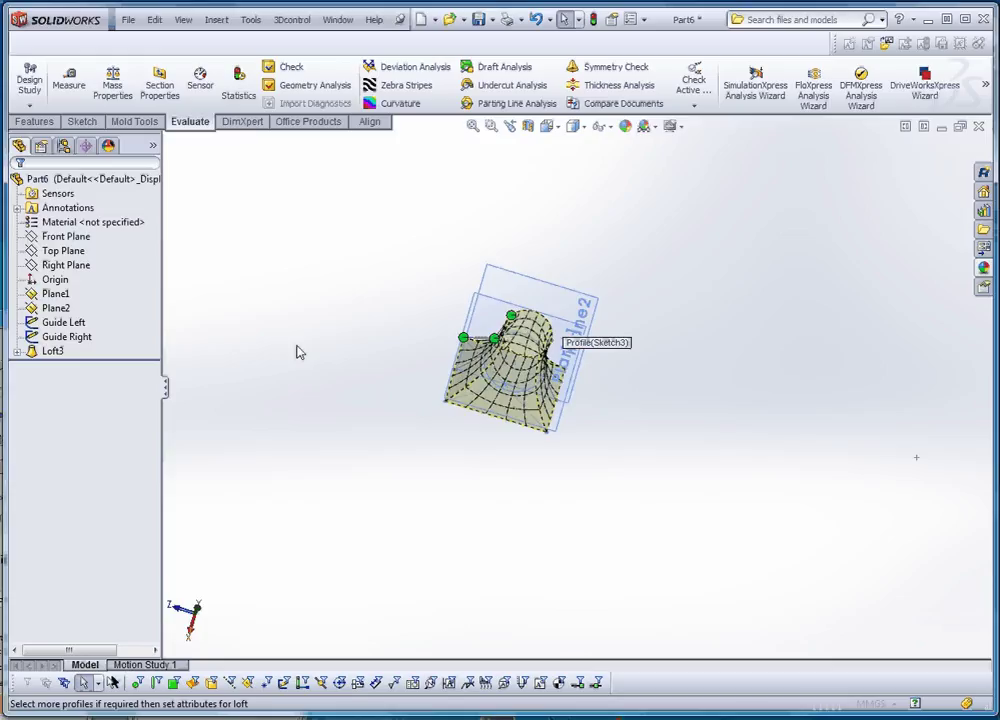
{"action": "scroll", "coordinate": [496, 352], "scroll_direction": "down", "scroll_amount": 3}
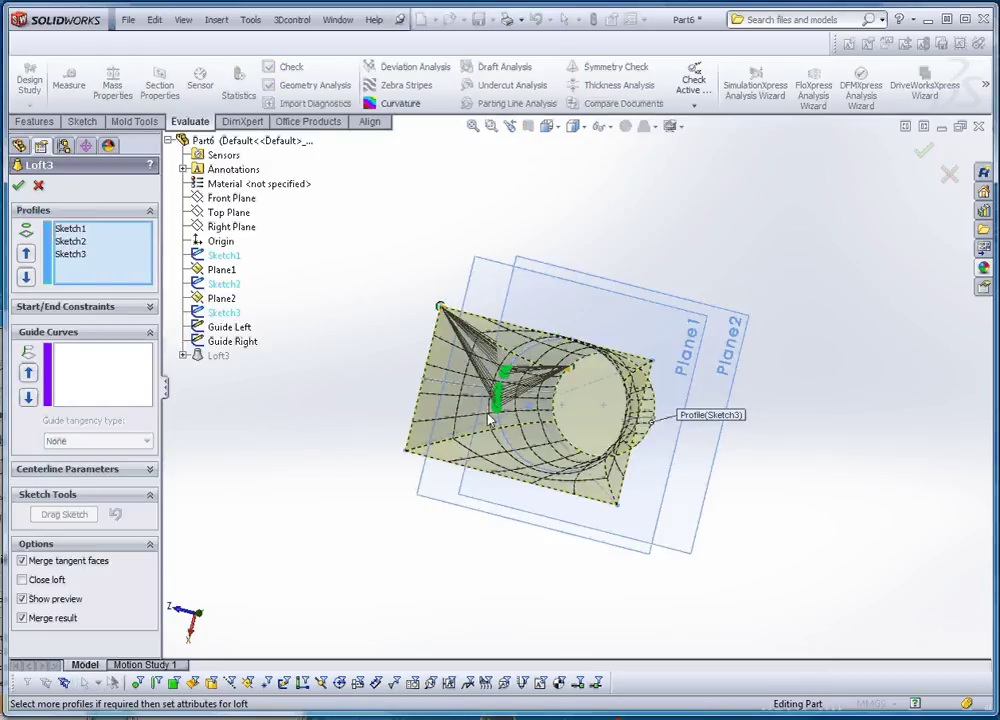
{"action": "left_click_drag", "start_coordinate": [573, 371], "coordinate": [555, 451]}
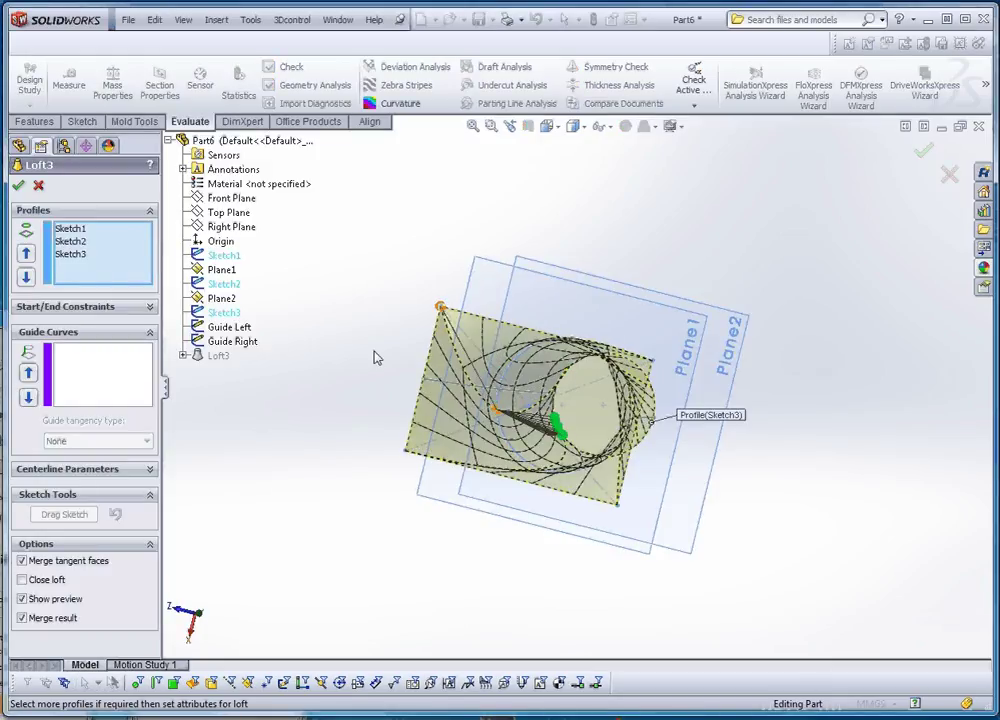
{"action": "left_click", "coordinate": [18, 185]}
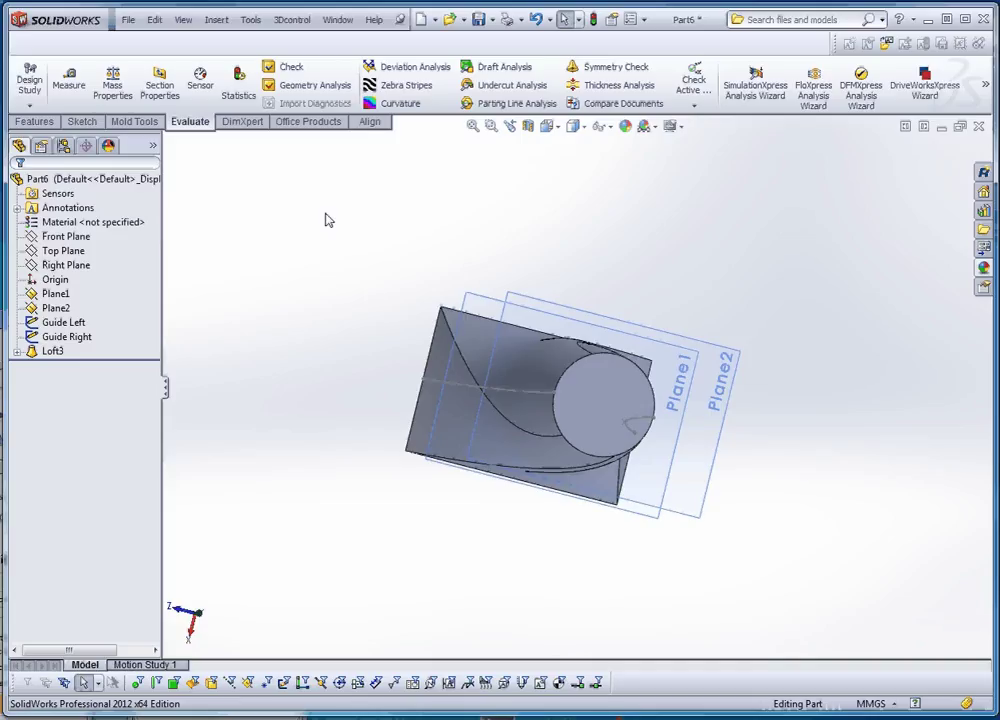
- Recheck the mass properties of the twisted loft
{"action": "right_click", "coordinate": [114, 90]}
{"action": "left_click", "coordinate": [114, 88]}
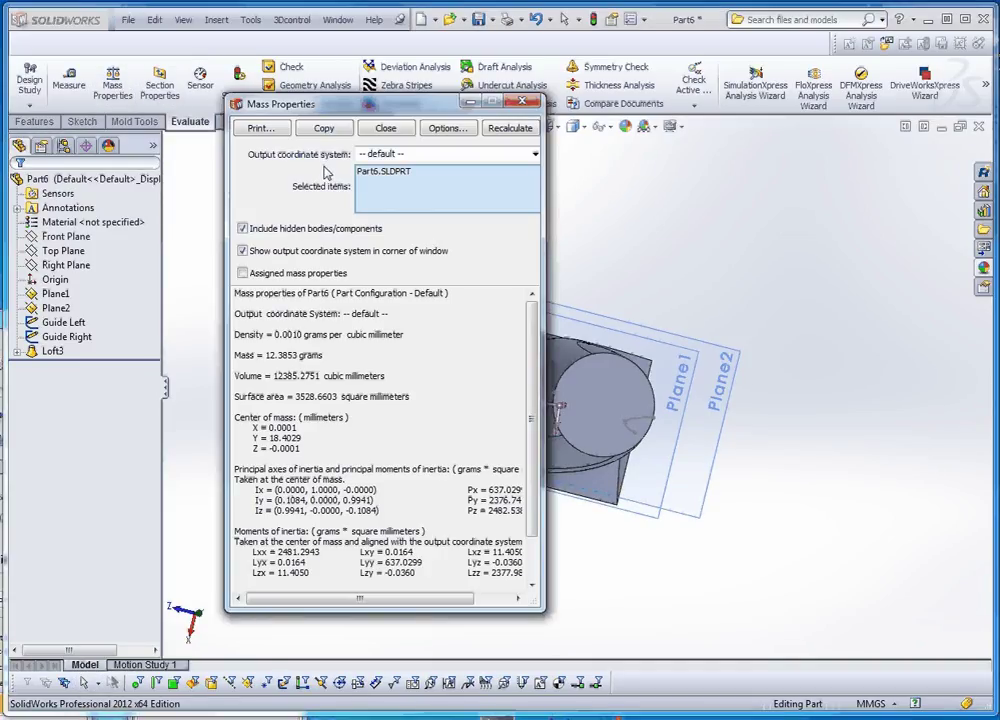
{"action": "left_click", "coordinate": [522, 101]}
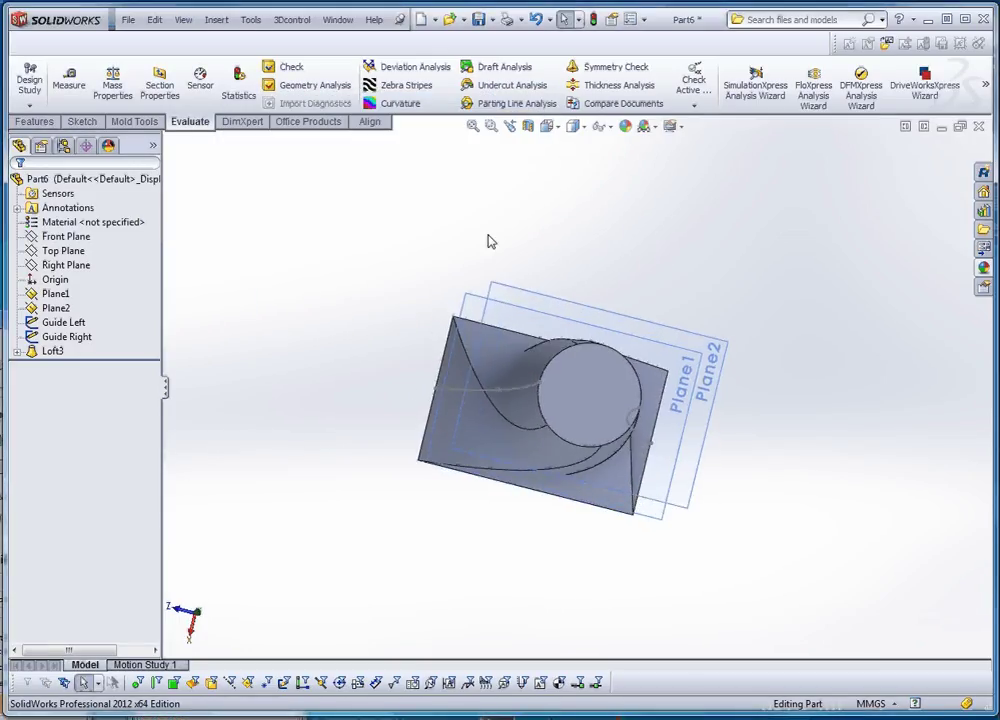
- Edit the twisted loft to follow Guide Left and Guide Right as guide curves, and check its mass properties
{"action": "right_click", "coordinate": [52, 352]}
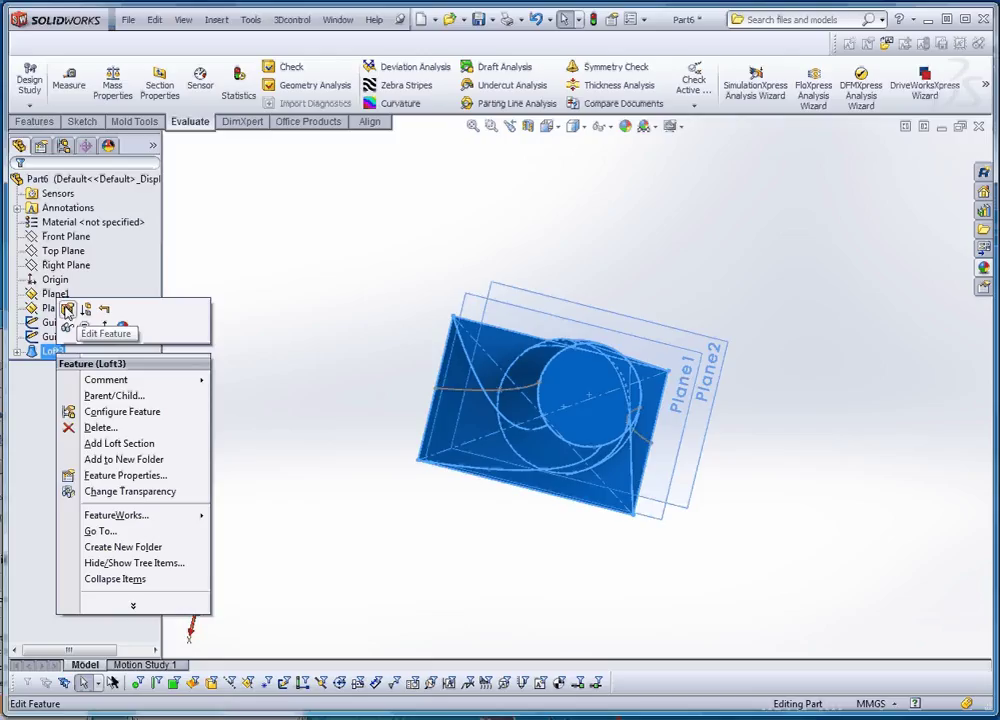
{"action": "left_click", "coordinate": [67, 310]}
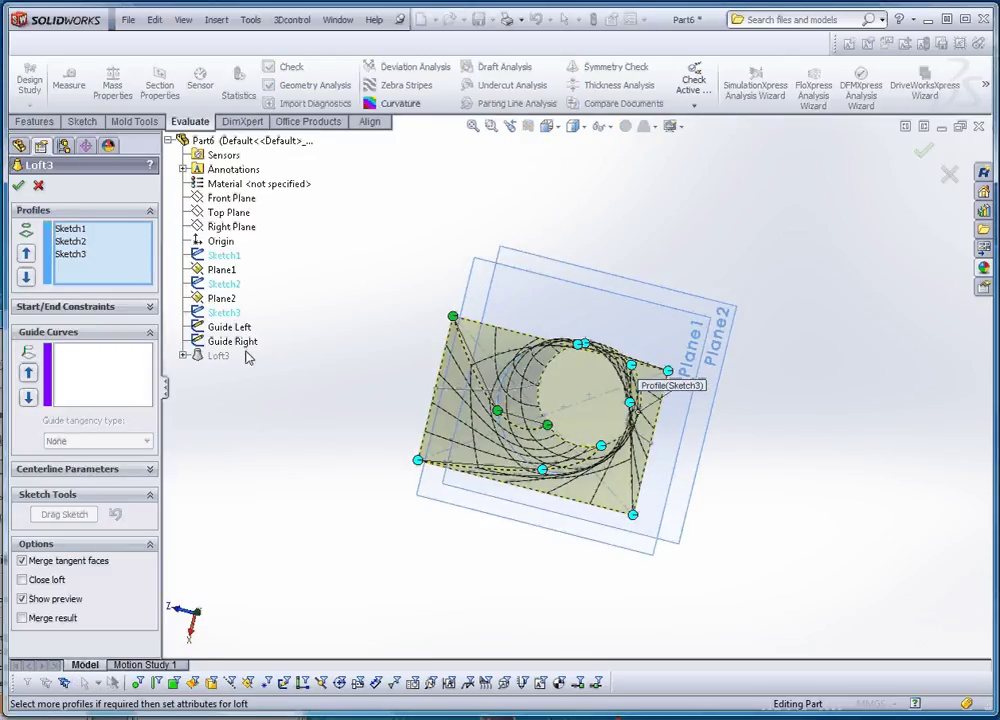
{"action": "left_click", "coordinate": [110, 378]}
{"action": "left_click", "coordinate": [229, 331]}
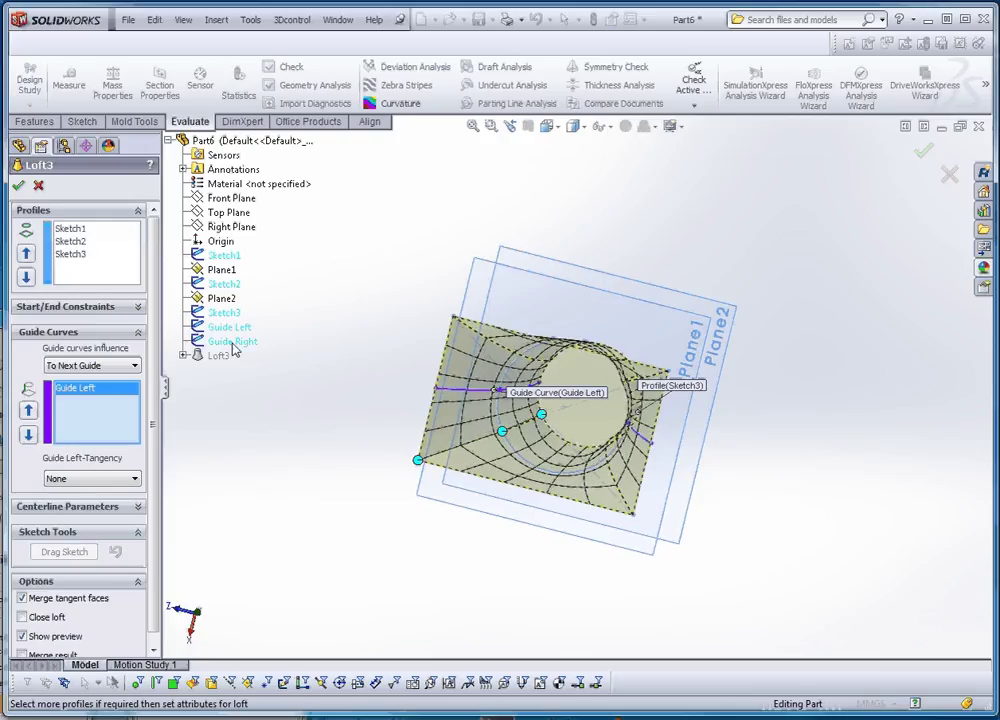
{"action": "left_click", "coordinate": [233, 342]}
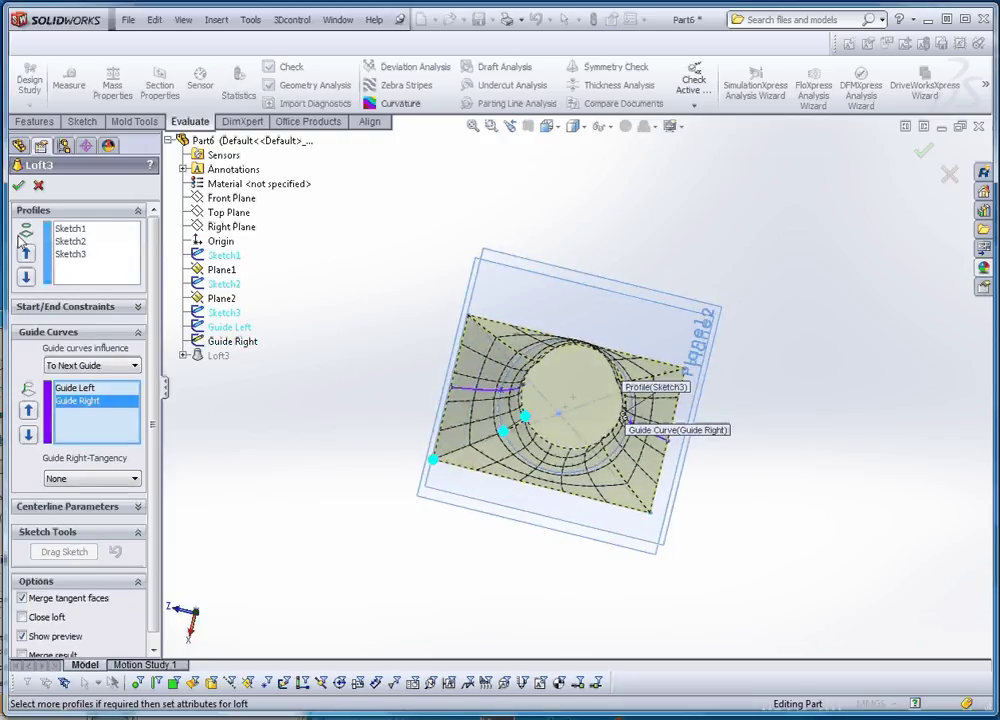
{"action": "left_click", "coordinate": [18, 185]}
{"action": "left_click", "coordinate": [112, 82]}
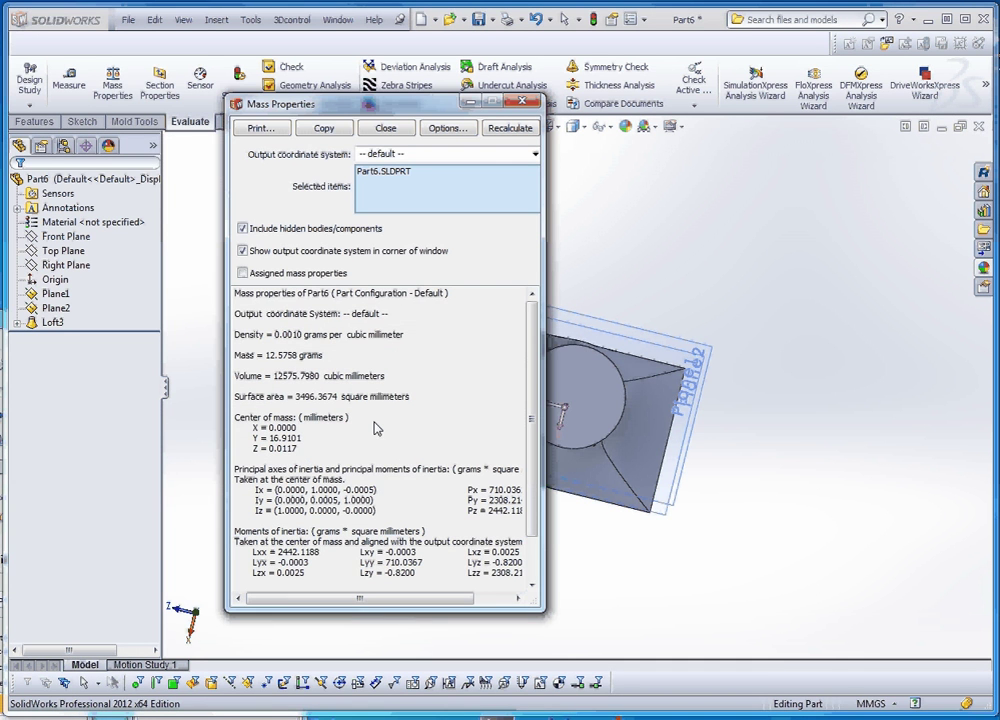
{"action": "left_click", "coordinate": [521, 102]}
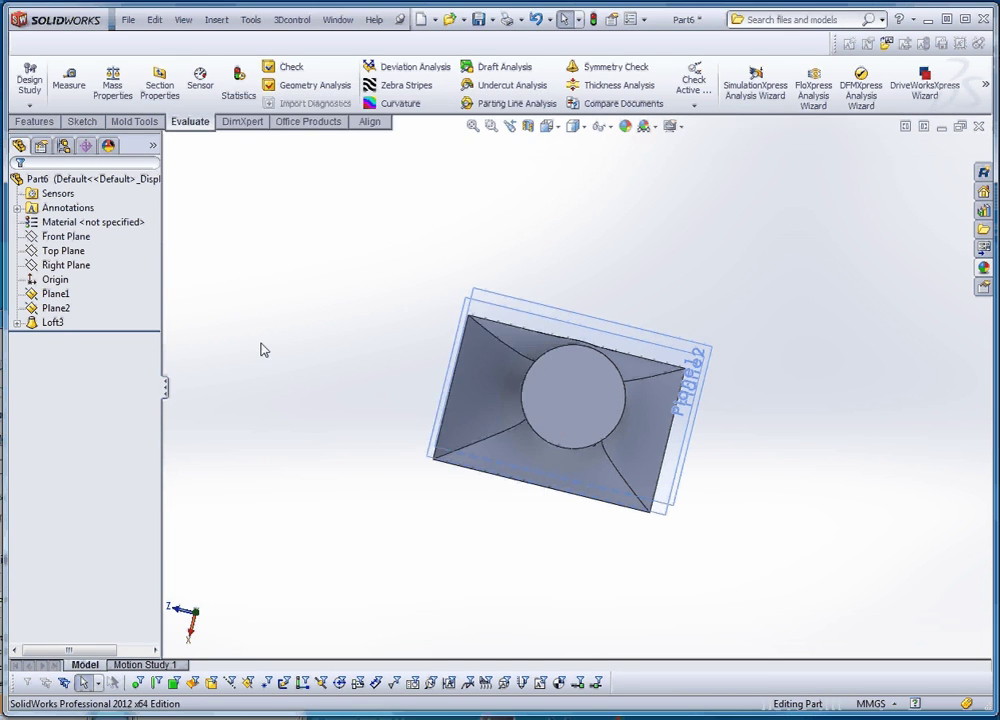
- Inspect the guided loft's preview and try the Close loft option, leaving it off when accepting the feature
{"action": "right_click", "coordinate": [56, 323]}
{"action": "left_click", "coordinate": [66, 277]}
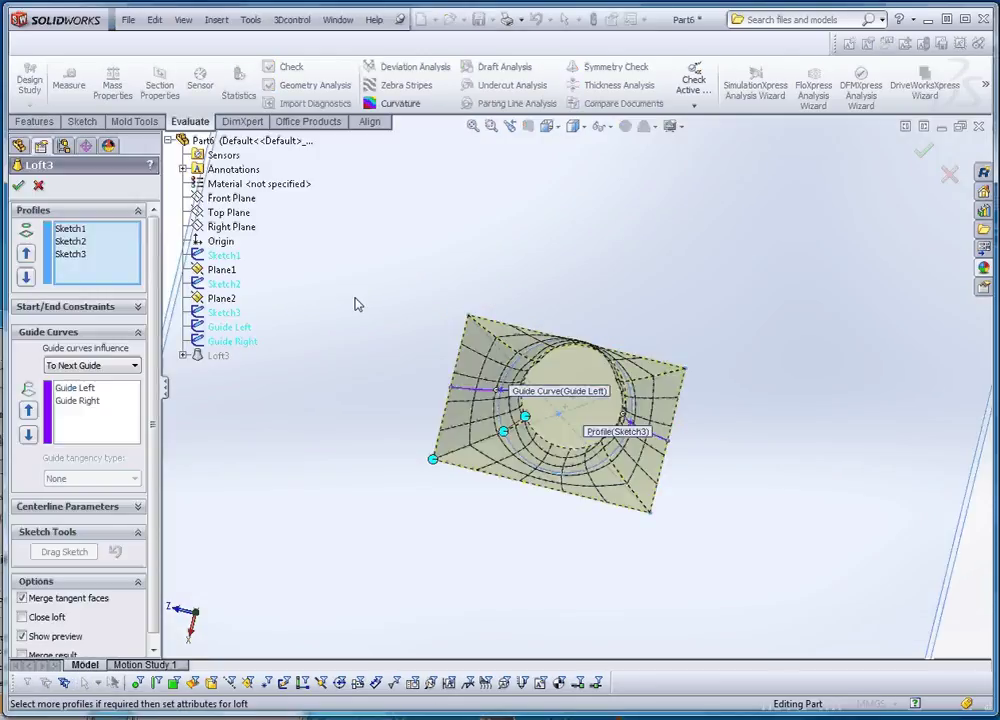
{"action": "scroll", "coordinate": [585, 517], "scroll_direction": "up", "scroll_amount": 3}
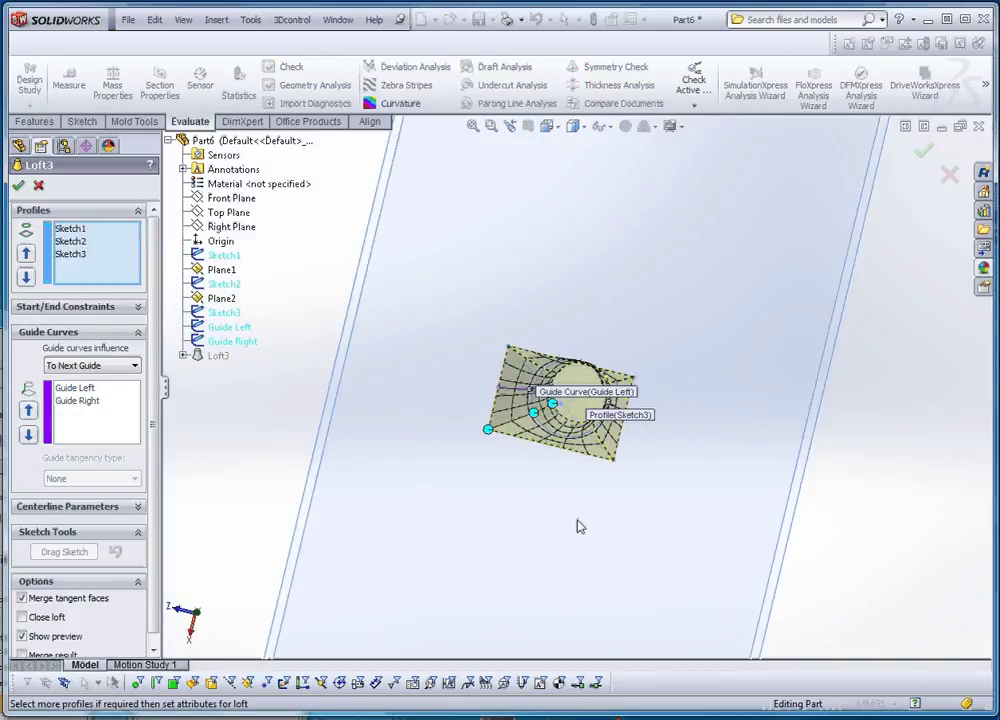
{"action": "middle_click_drag", "start_coordinate": [576, 526], "coordinate": [594, 510]}
{"action": "scroll", "coordinate": [560, 458], "scroll_direction": "down", "scroll_amount": 3}
{"action": "scroll", "coordinate": [594, 510], "scroll_direction": "down", "scroll_amount": 2}
{"action": "scroll", "coordinate": [245, 509], "scroll_direction": "up", "scroll_amount": 1}
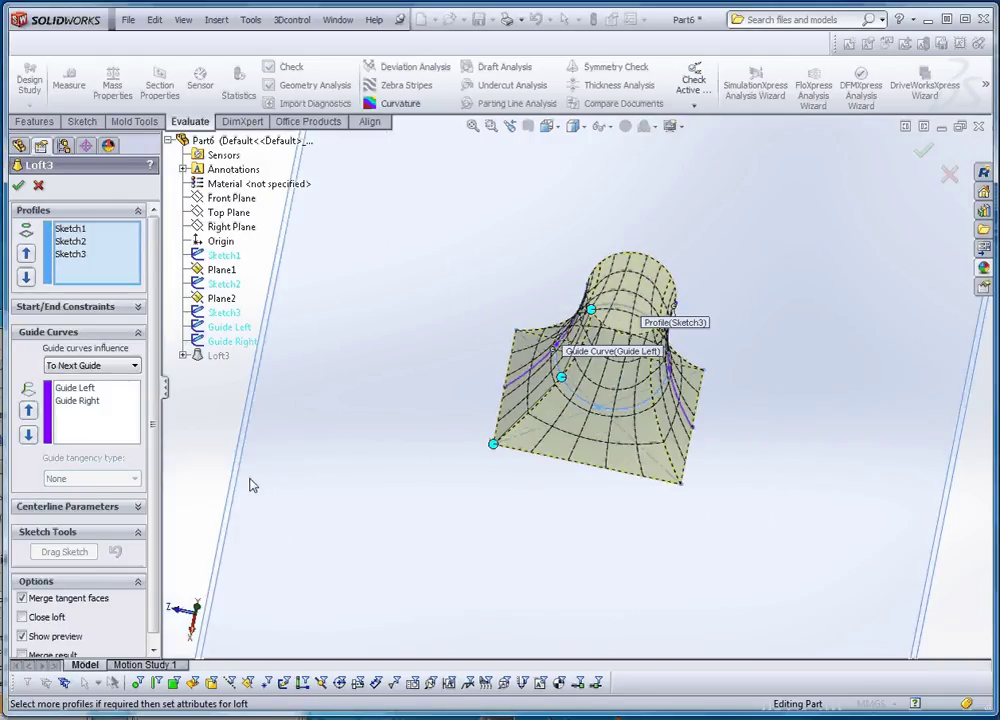
{"action": "middle_click_drag", "start_coordinate": [408, 468], "coordinate": [408, 484]}
{"action": "left_click_drag", "start_coordinate": [154, 430], "coordinate": [160, 521]}
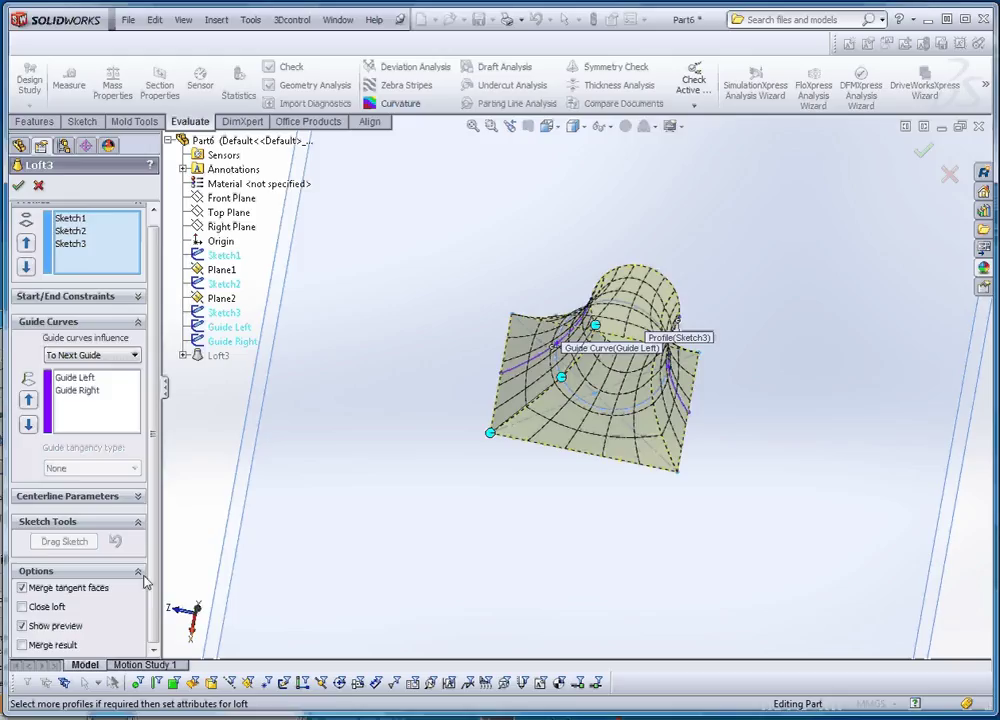
{"action": "left_click", "coordinate": [23, 607]}
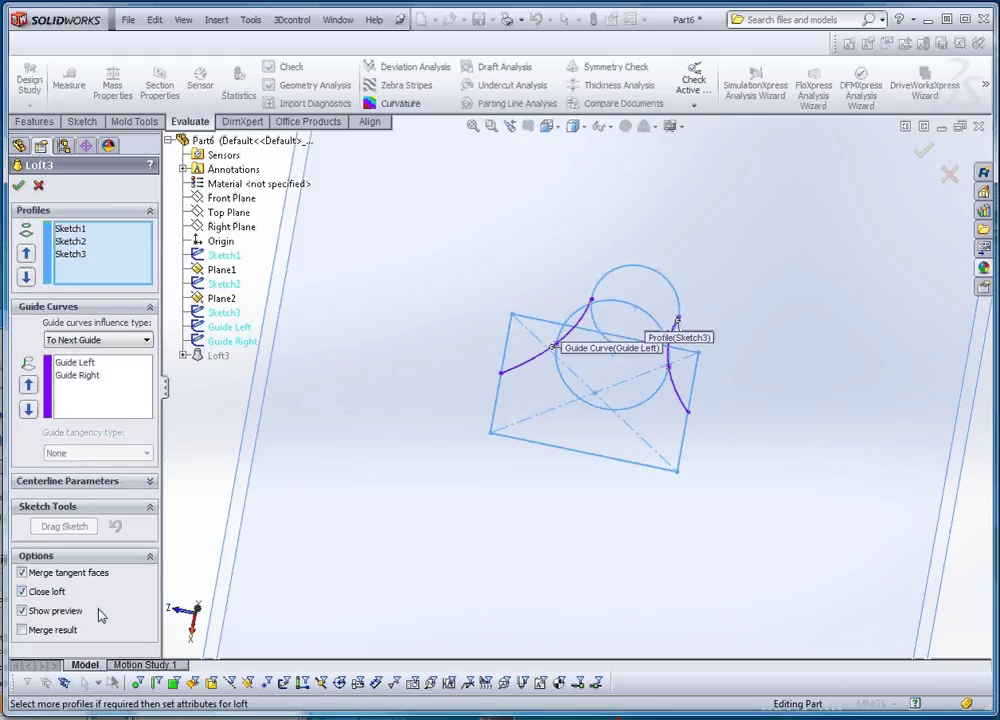
{"action": "left_click", "coordinate": [22, 591]}
{"action": "left_click", "coordinate": [18, 187]}
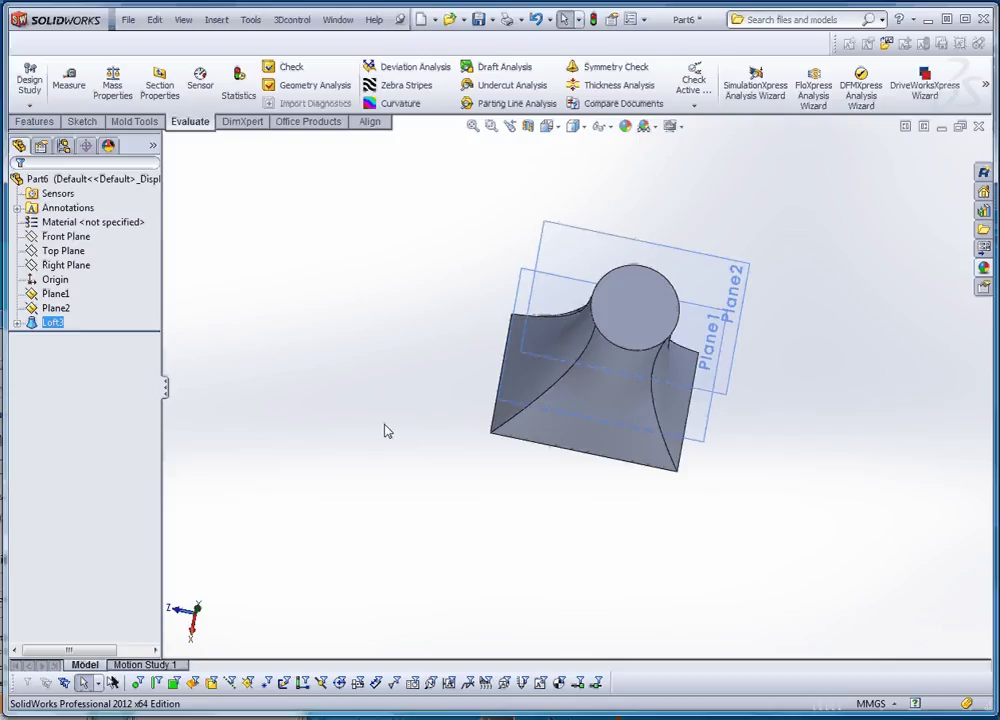
- Recheck the mass properties of the loft with guide curves
{"action": "left_click", "coordinate": [112, 84]}
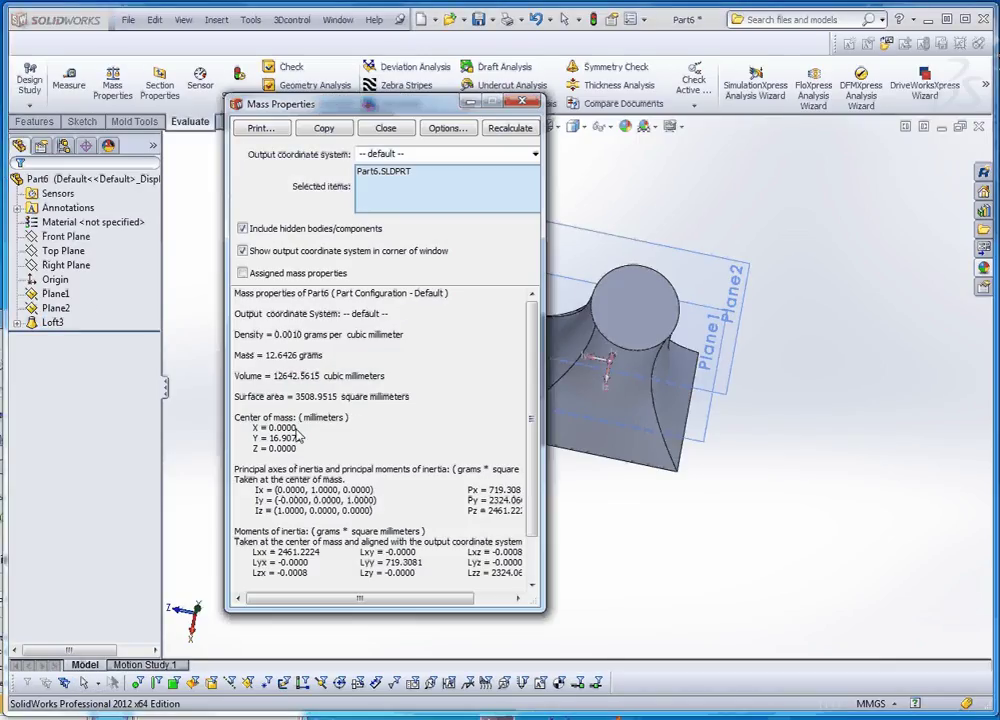
{"action": "left_click", "coordinate": [524, 102]}
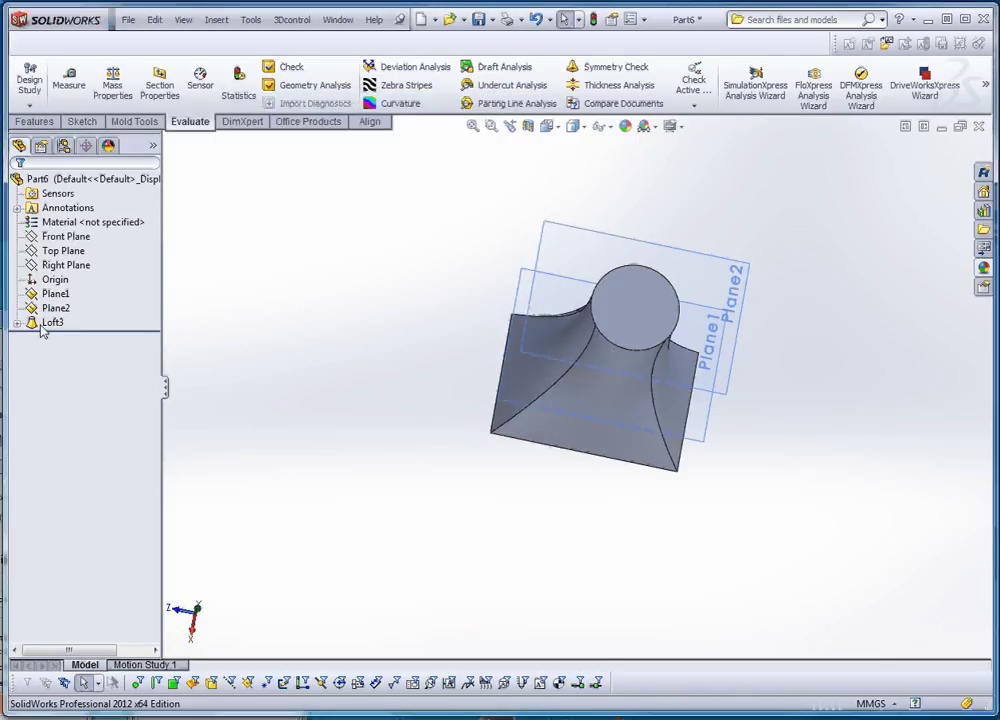
- Edit the guided loft and set its start constraint to Normal To Profile
{"action": "right_click", "coordinate": [50, 322]}
{"action": "left_click", "coordinate": [309, 362]}
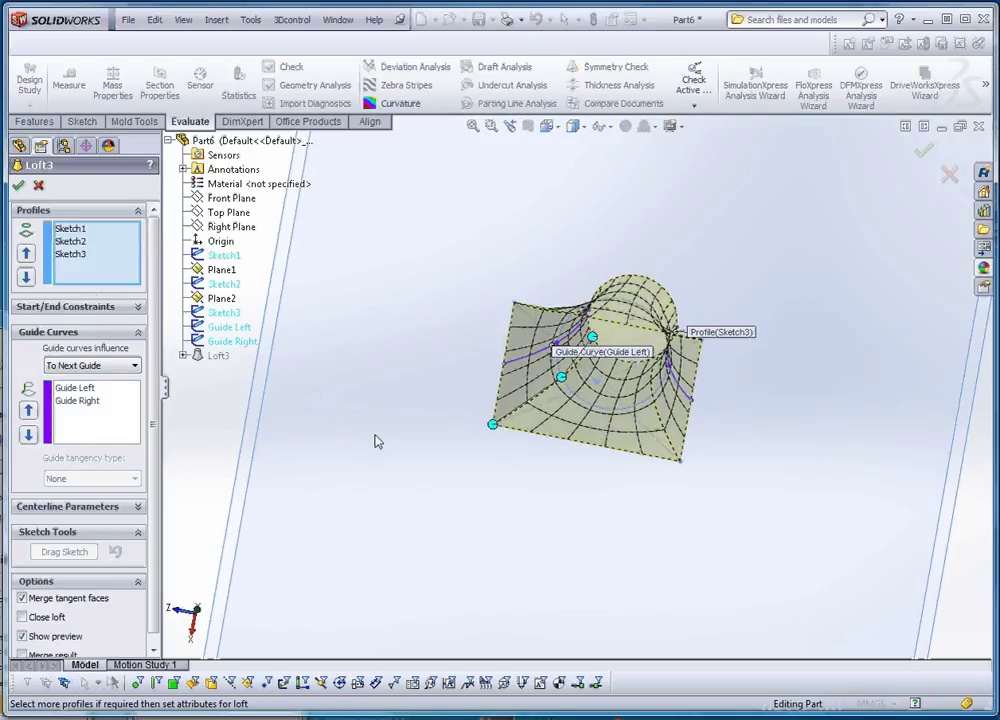
{"action": "middle_click_drag", "start_coordinate": [375, 440], "coordinate": [505, 483]}
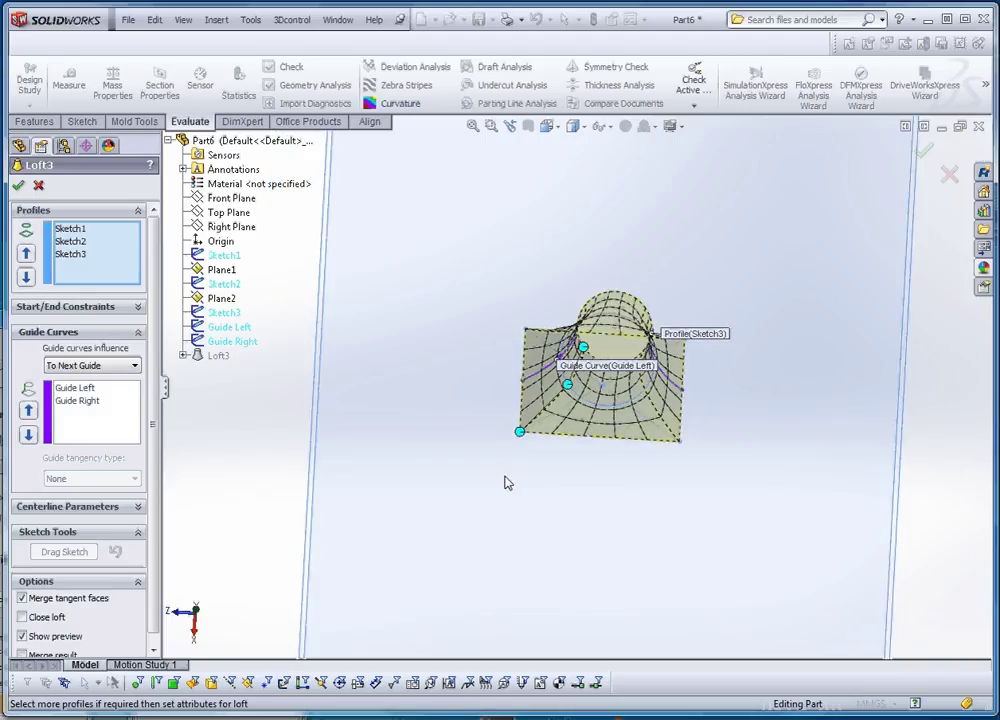
{"action": "left_click", "coordinate": [139, 309]}
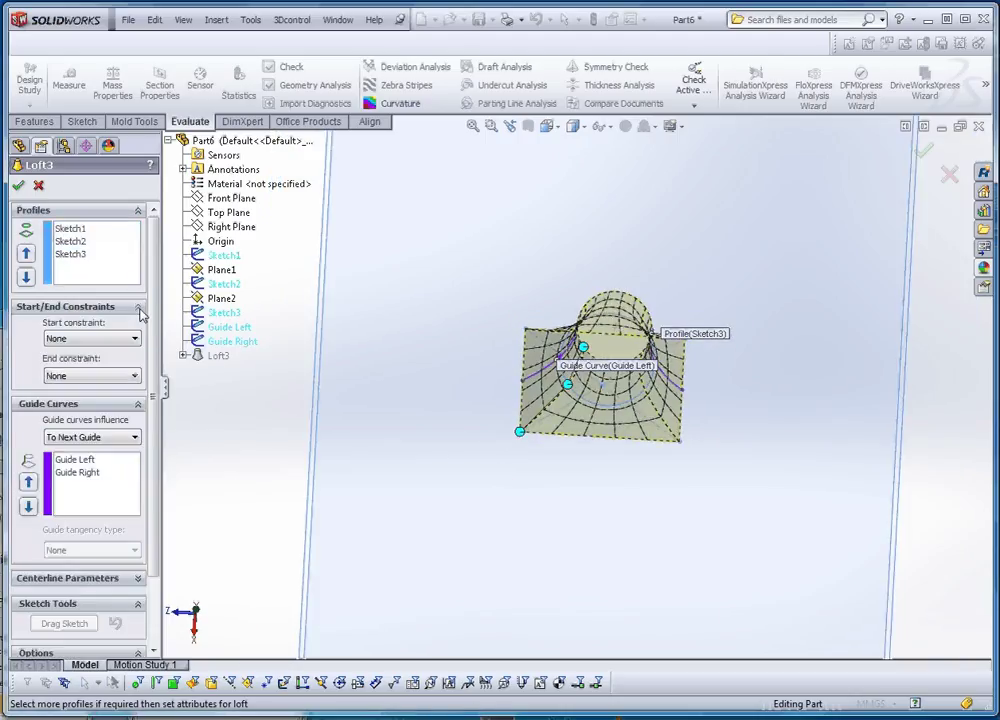
{"action": "left_click", "coordinate": [117, 340]}
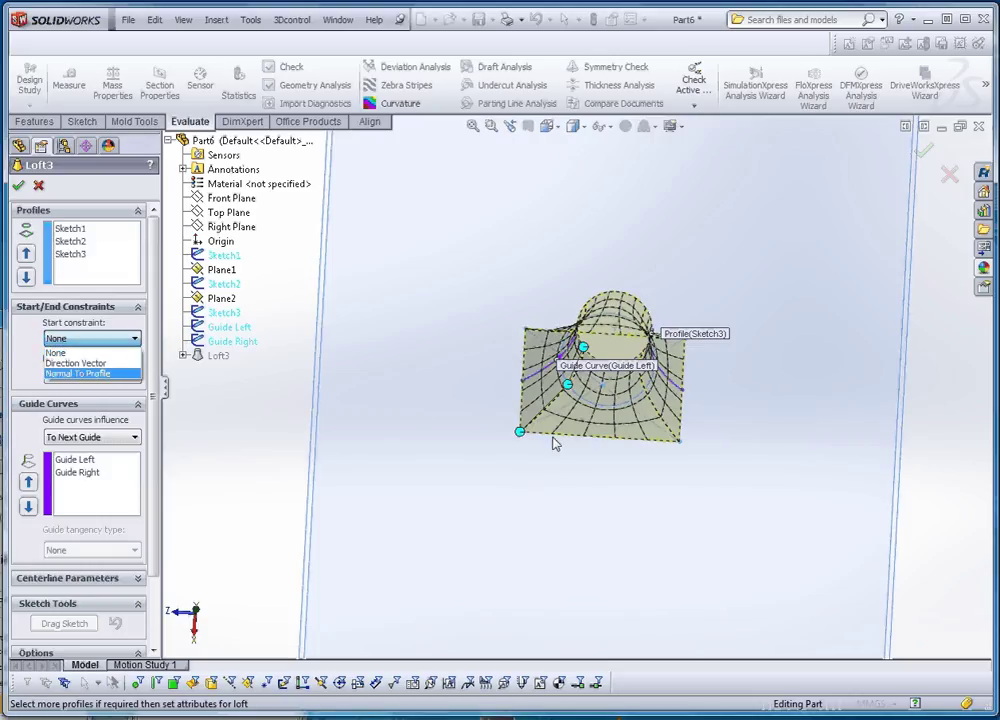
{"action": "scroll", "coordinate": [558, 440], "scroll_direction": "up", "scroll_amount": 2}
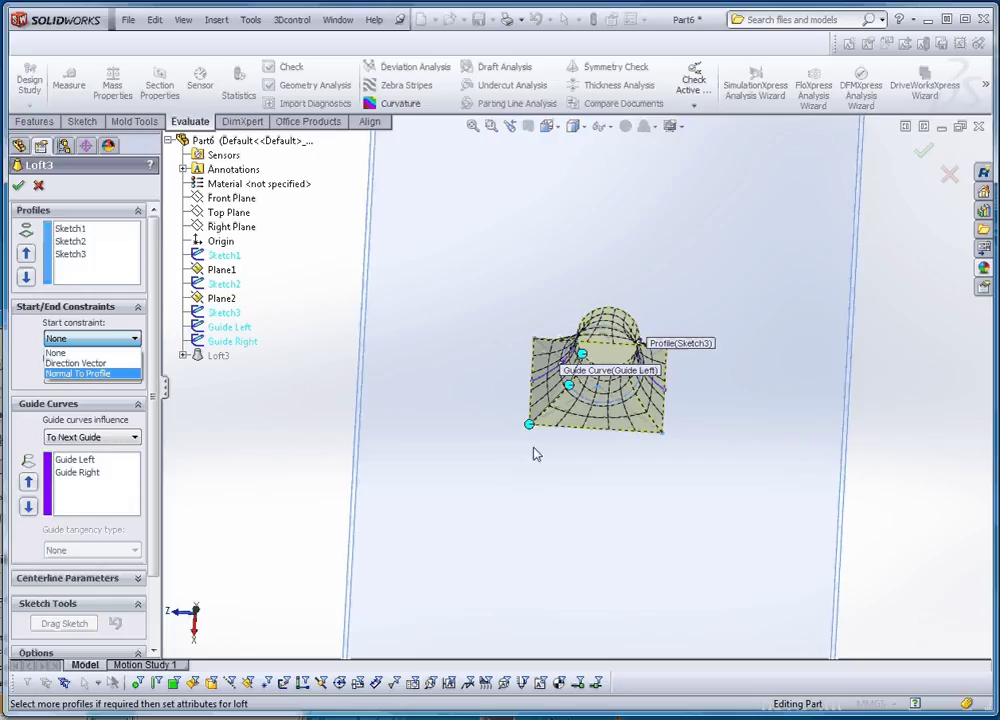
{"action": "left_click", "coordinate": [80, 374]}
- Lengthen the start tangent at the rectangular base to about 8.38 and inspect the bulge in the preview
{"action": "middle_click_drag", "start_coordinate": [473, 513], "coordinate": [596, 475]}
{"action": "scroll", "coordinate": [467, 413], "scroll_direction": "down", "scroll_amount": 5}
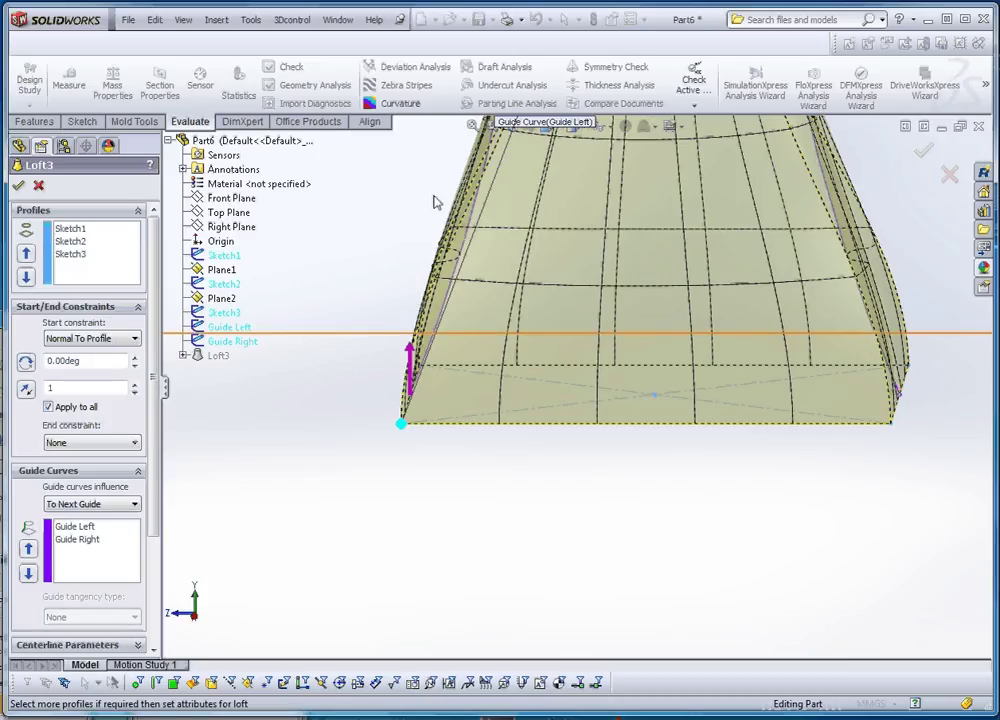
{"action": "scroll", "coordinate": [460, 446], "scroll_direction": "up", "scroll_amount": 2}
{"action": "left_click_drag", "start_coordinate": [460, 349], "coordinate": [462, 270]}
{"action": "scroll", "coordinate": [536, 462], "scroll_direction": "up", "scroll_amount": 3}
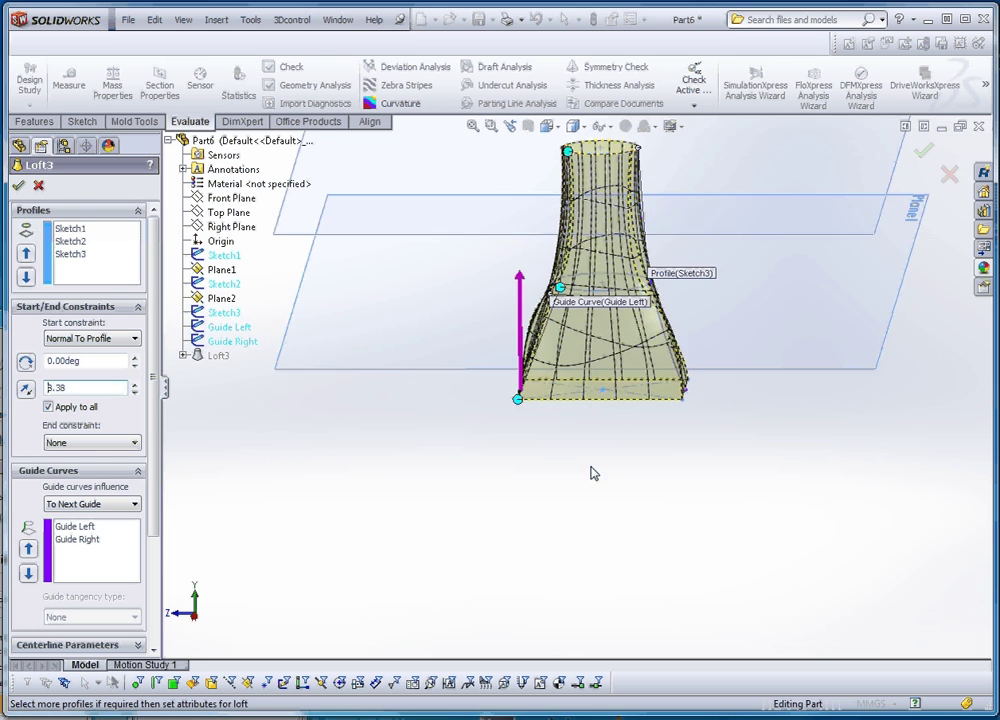
{"action": "middle_click_drag", "start_coordinate": [590, 473], "coordinate": [607, 493]}
{"action": "scroll", "coordinate": [527, 330], "scroll_direction": "down", "scroll_amount": 3}
{"action": "scroll", "coordinate": [594, 476], "scroll_direction": "up", "scroll_amount": 2}
{"action": "scroll", "coordinate": [577, 389], "scroll_direction": "up", "scroll_amount": 3}
{"action": "scroll", "coordinate": [578, 328], "scroll_direction": "down", "scroll_amount": 3}
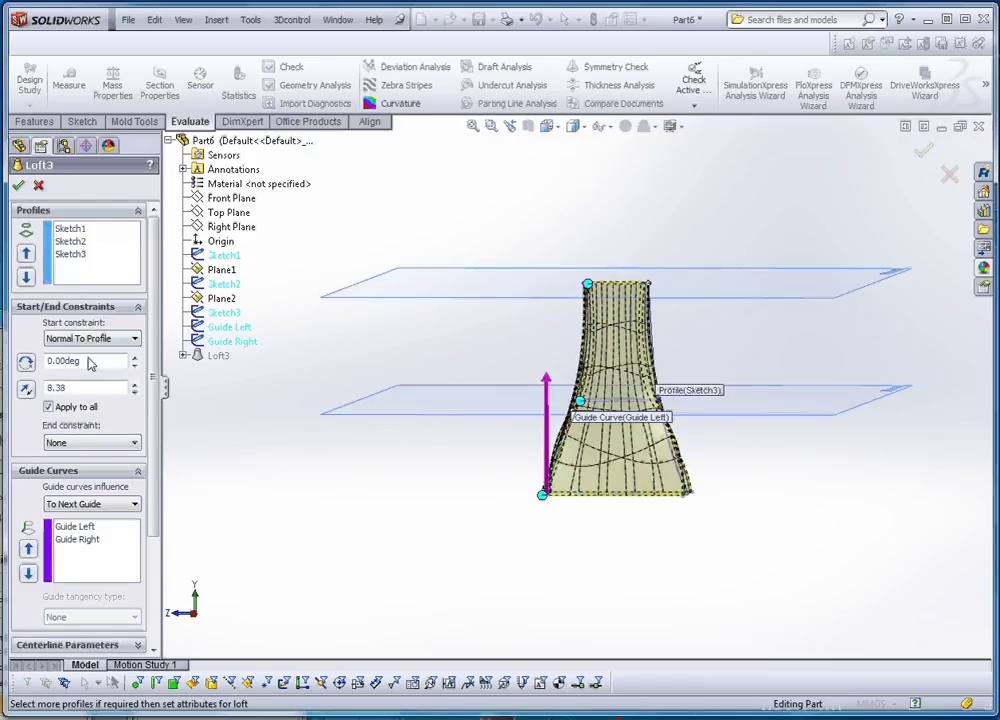
- Set the end constraint to Normal To Profile with a tangent length of about 2.8 and accept the loft
{"action": "left_click", "coordinate": [134, 443]}
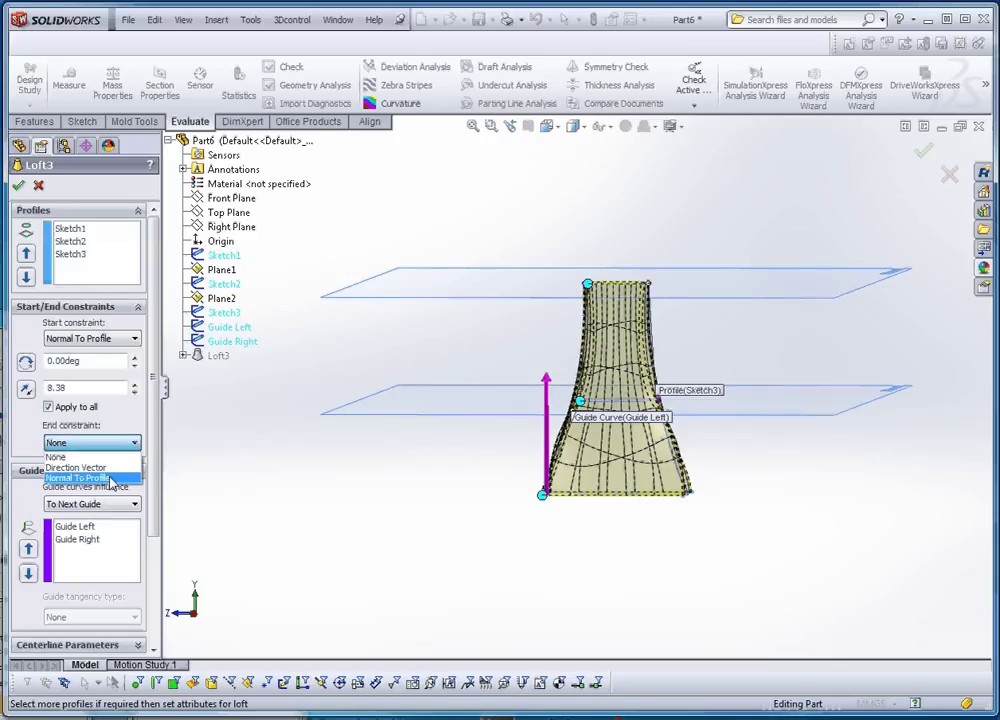
{"action": "left_click", "coordinate": [110, 479]}
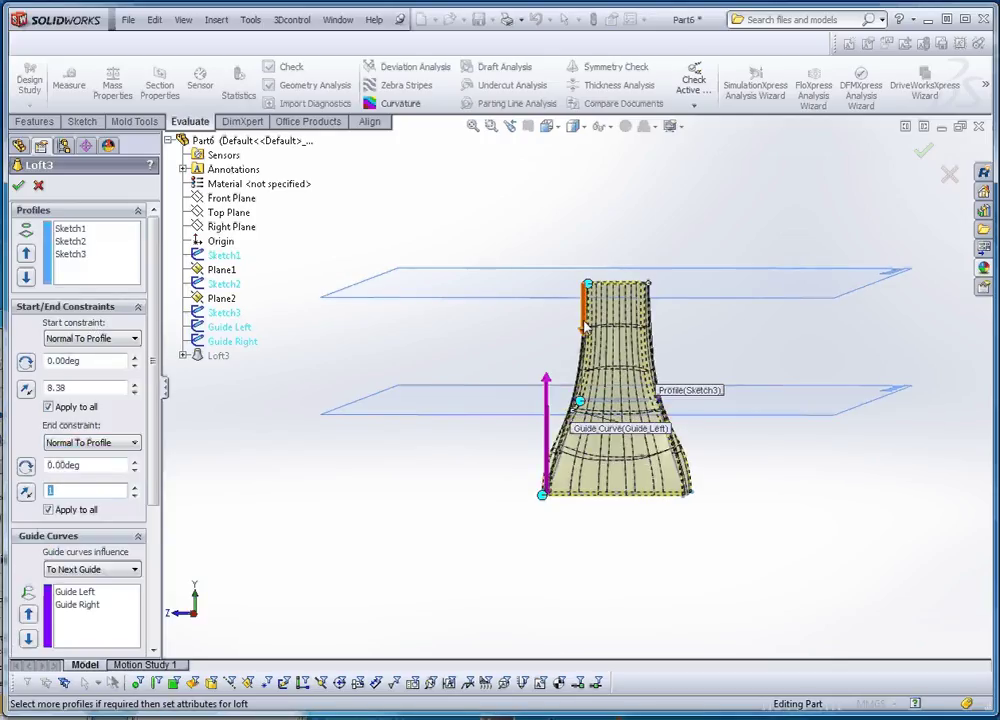
{"action": "left_click_drag", "start_coordinate": [585, 326], "coordinate": [585, 366]}
{"action": "left_click_drag", "start_coordinate": [587, 288], "coordinate": [581, 400]}
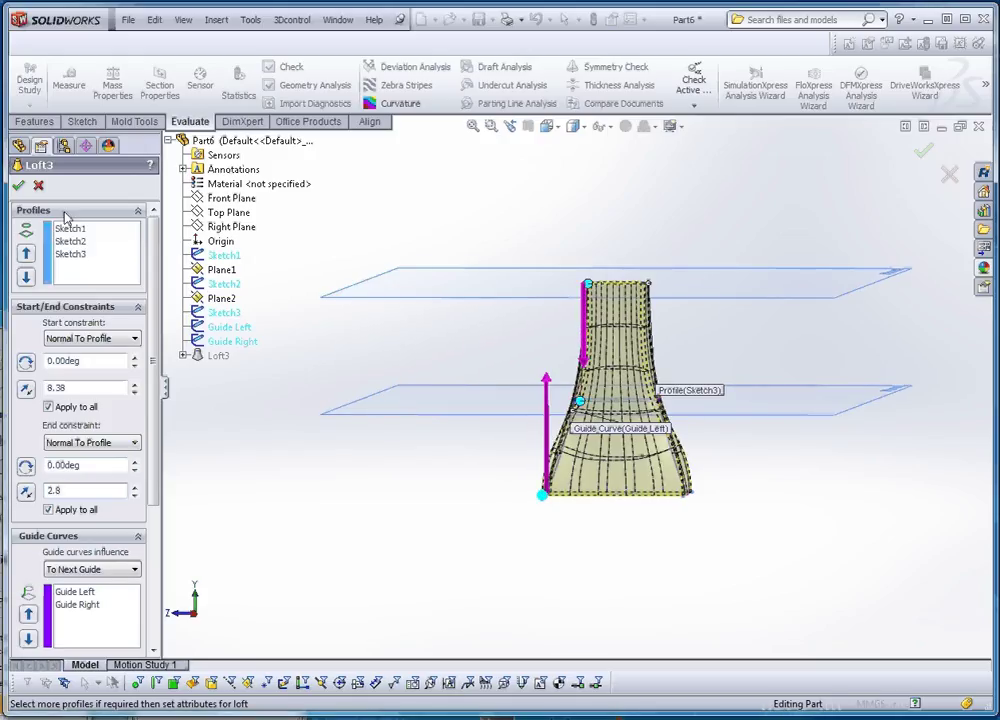
{"action": "middle_click_drag", "start_coordinate": [367, 511], "coordinate": [415, 575]}
{"action": "scroll", "coordinate": [664, 504], "scroll_direction": "up", "scroll_amount": 1}
{"action": "middle_click_drag", "start_coordinate": [666, 511], "coordinate": [557, 380]}
{"action": "scroll", "coordinate": [555, 379], "scroll_direction": "down", "scroll_amount": 3}
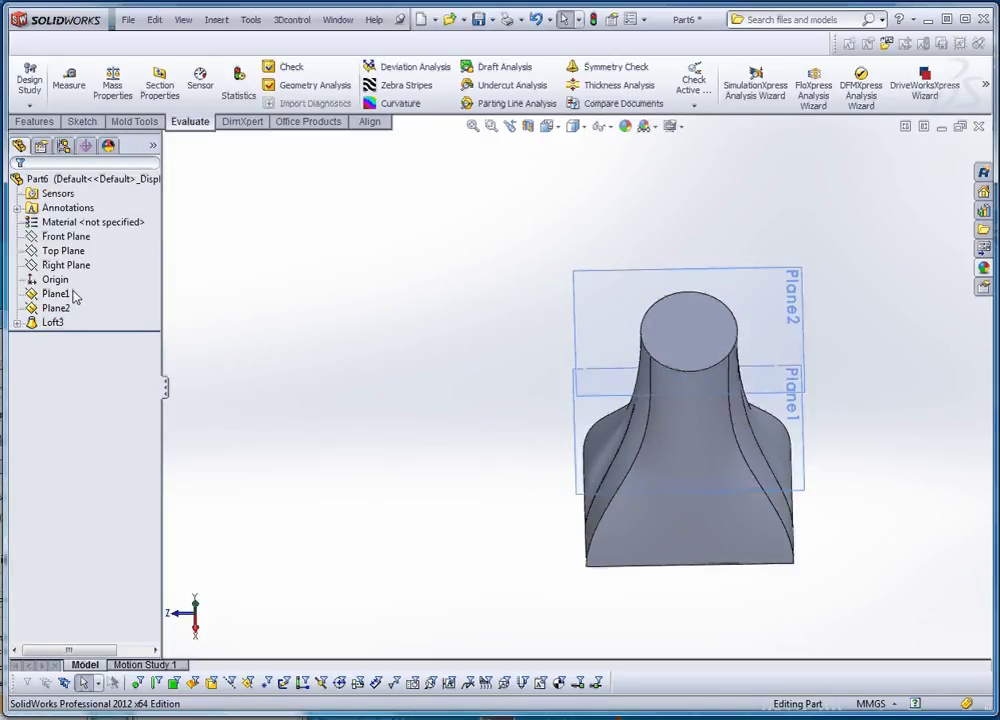
- Edit the loft to set the end tangent length to 3 and the start tangent length to 8
{"action": "right_click", "coordinate": [46, 326]}
{"action": "left_click", "coordinate": [56, 281]}
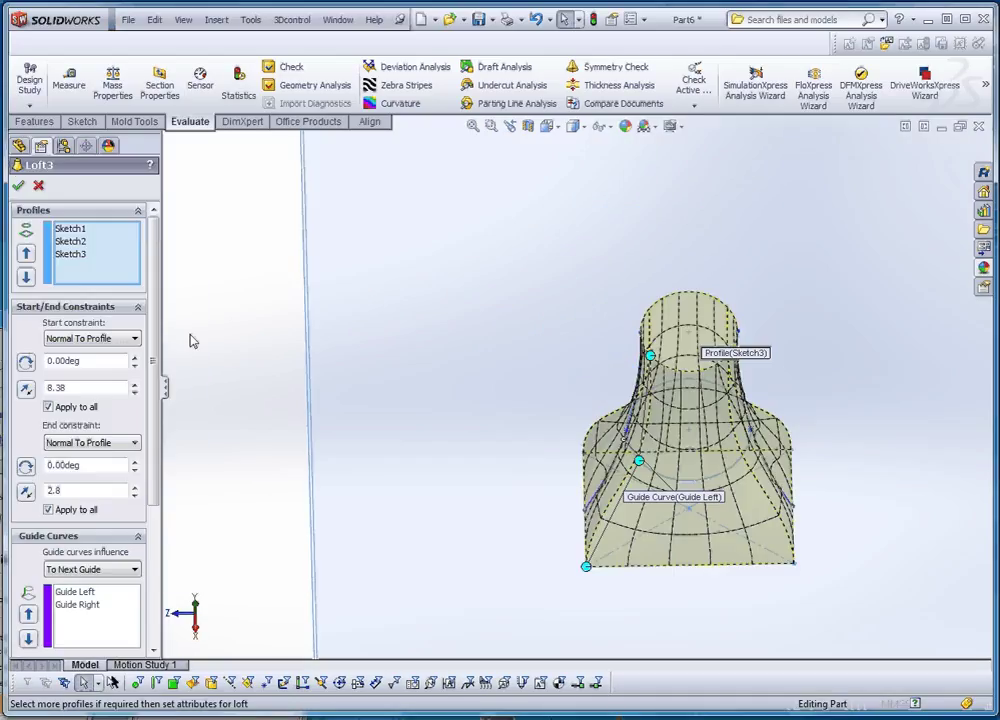
{"action": "left_click_drag", "start_coordinate": [156, 390], "coordinate": [165, 460]}
{"action": "double_click", "coordinate": [77, 377]}
{"action": "type", "text": "3"}
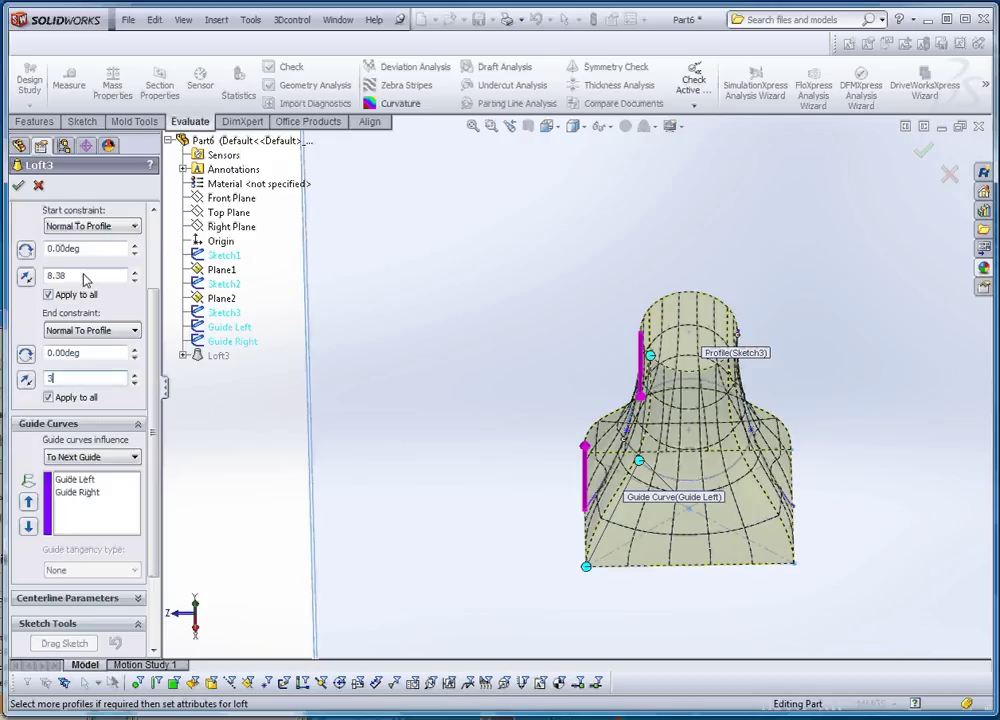
{"action": "left_click_drag", "start_coordinate": [84, 277], "coordinate": [5, 281]}
{"action": "type", "text": "8"}
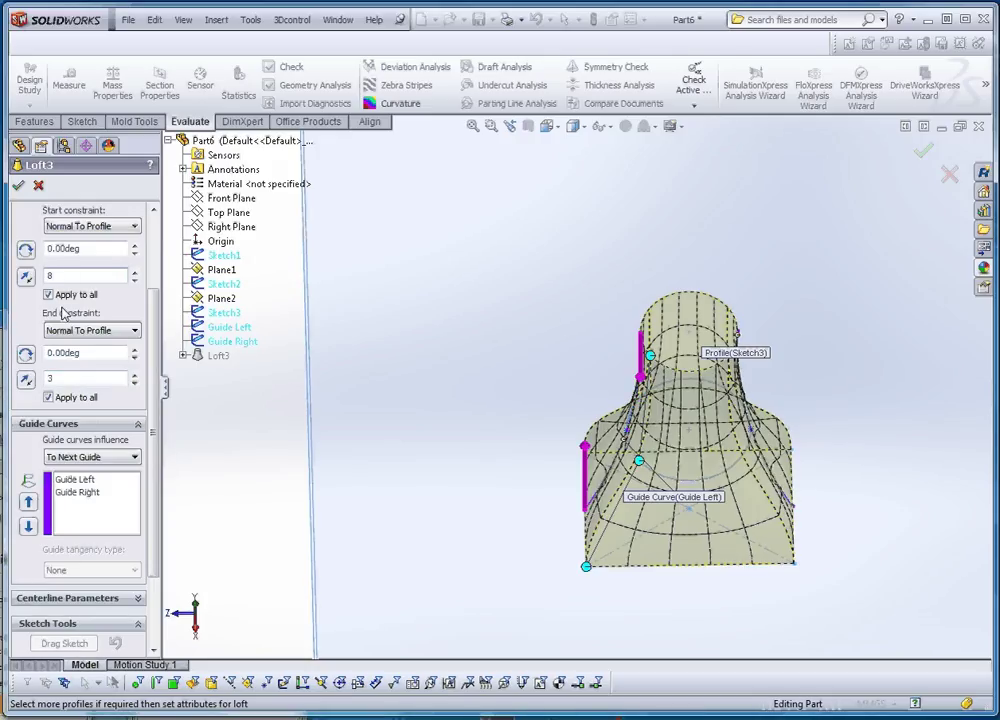
{"action": "middle_click_drag", "start_coordinate": [433, 415], "coordinate": [636, 446]}
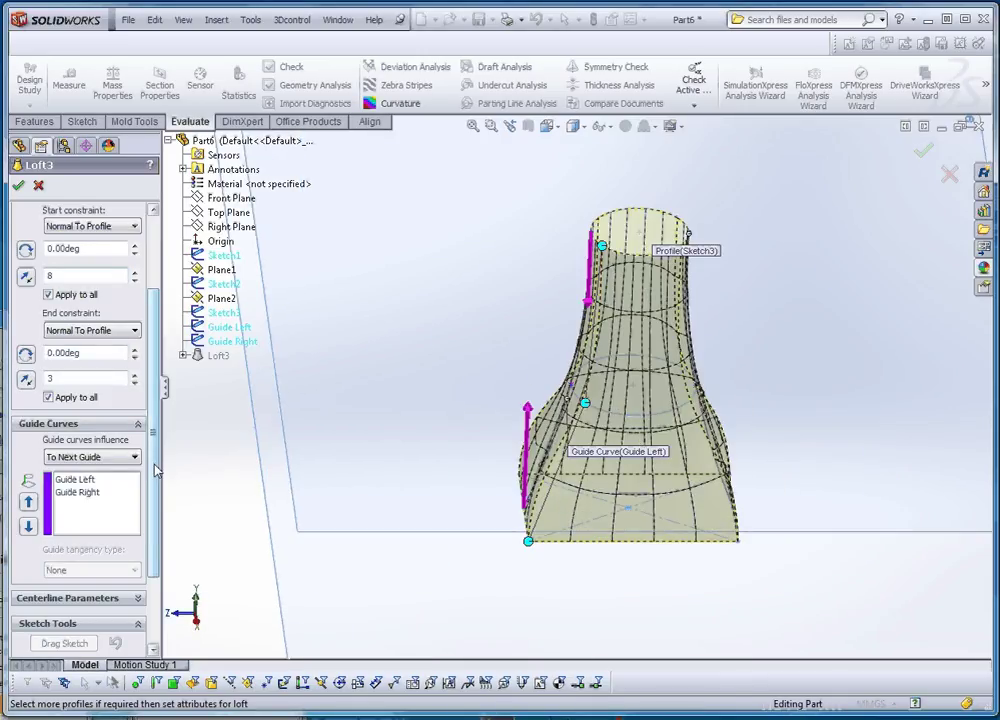
- Try the loft without merged tangent faces, restore Merge tangent faces, and accept the edited feature
{"action": "left_click_drag", "start_coordinate": [155, 470], "coordinate": [163, 562]}
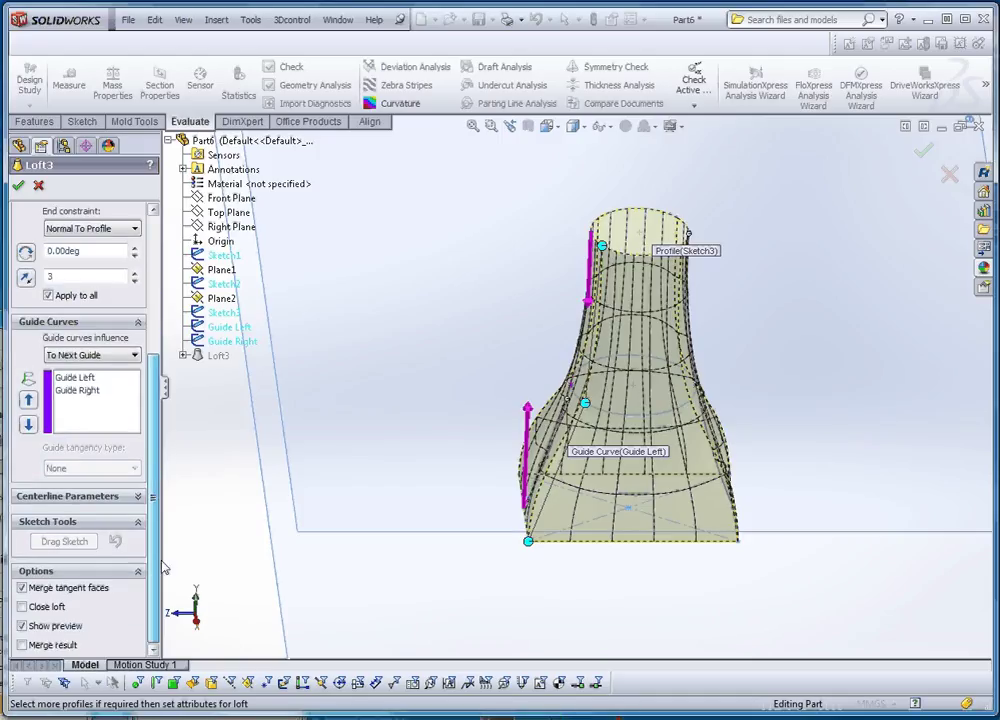
{"action": "left_click", "coordinate": [23, 589]}
{"action": "left_click", "coordinate": [23, 589]}
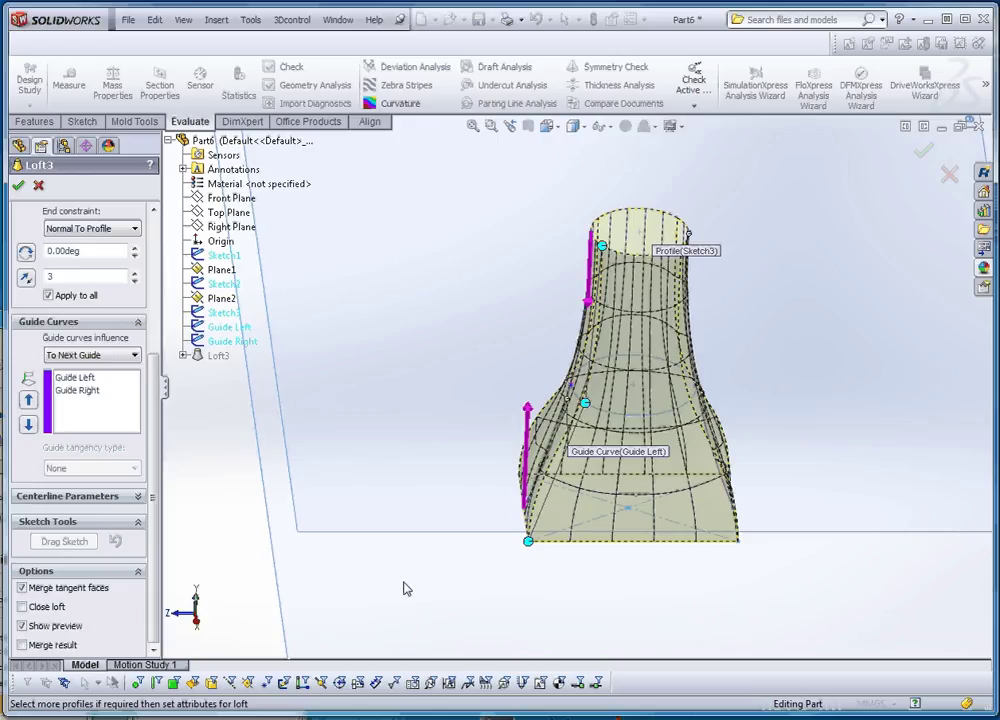
{"action": "middle_click_drag", "start_coordinate": [529, 587], "coordinate": [516, 565]}
{"action": "left_click", "coordinate": [18, 189]}
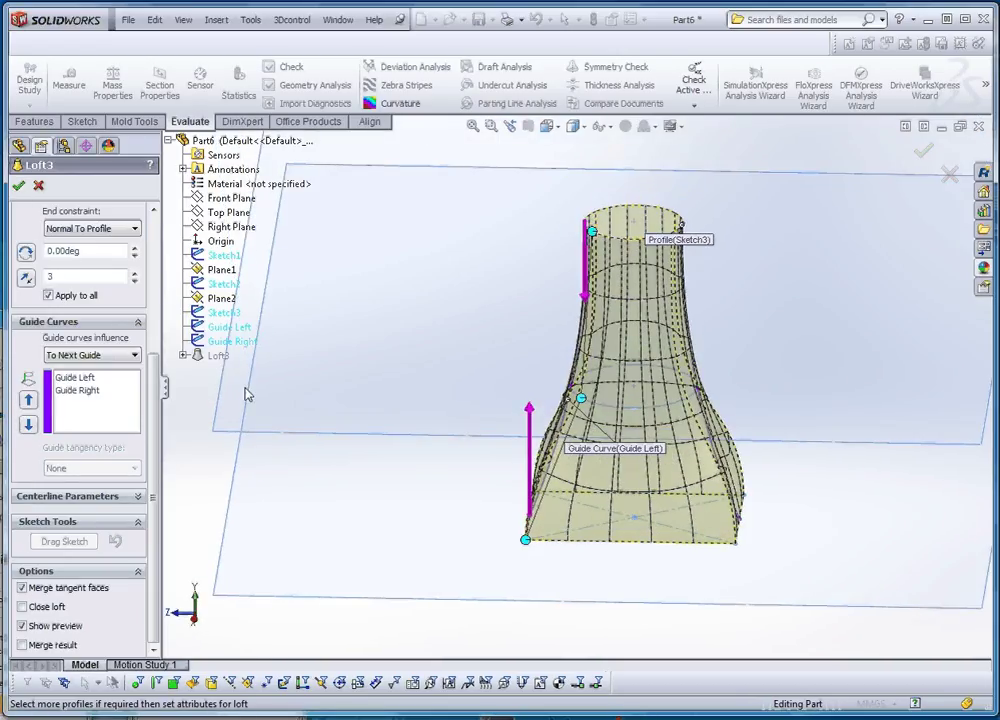
- Check the mass properties of the loft shaped by the start and end constraints
{"action": "middle_click_drag", "start_coordinate": [335, 527], "coordinate": [397, 484]}
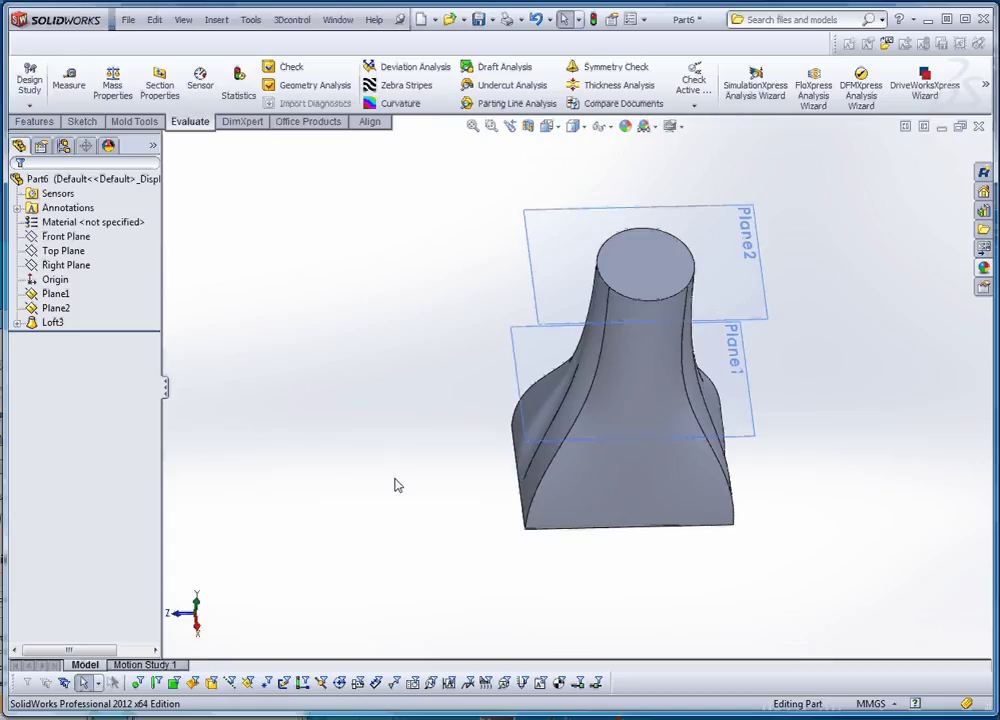
{"action": "left_click", "coordinate": [112, 86]}
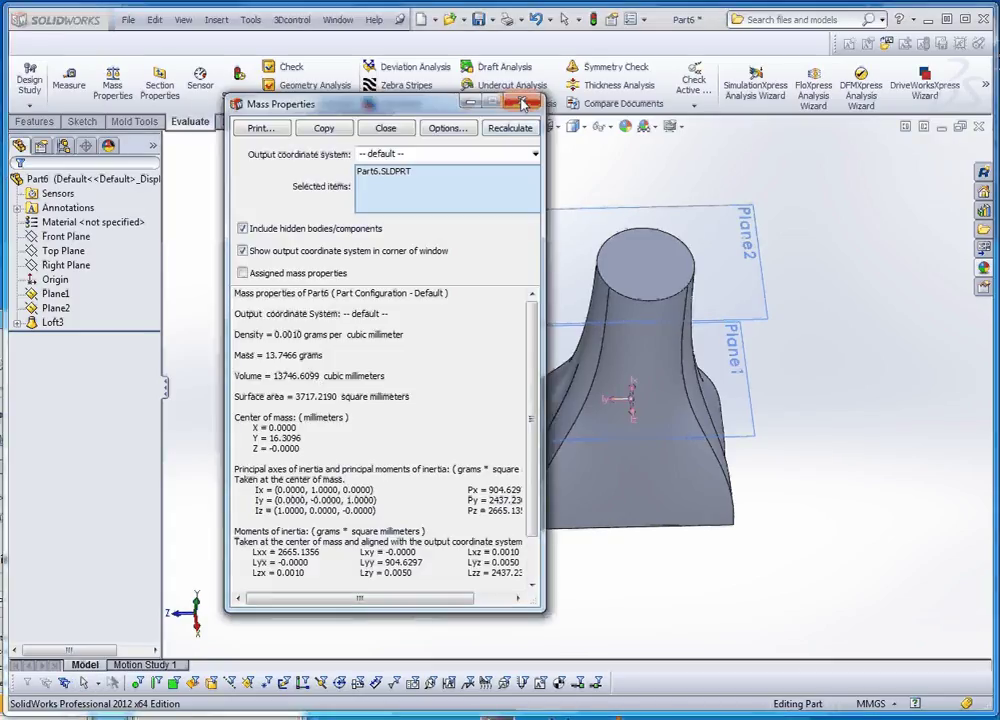
- Edit the loft to set both the start and end constraints to None, keeping the two guide curves, and accept the feature
{"action": "left_click", "coordinate": [385, 128]}
{"action": "right_click", "coordinate": [50, 323]}
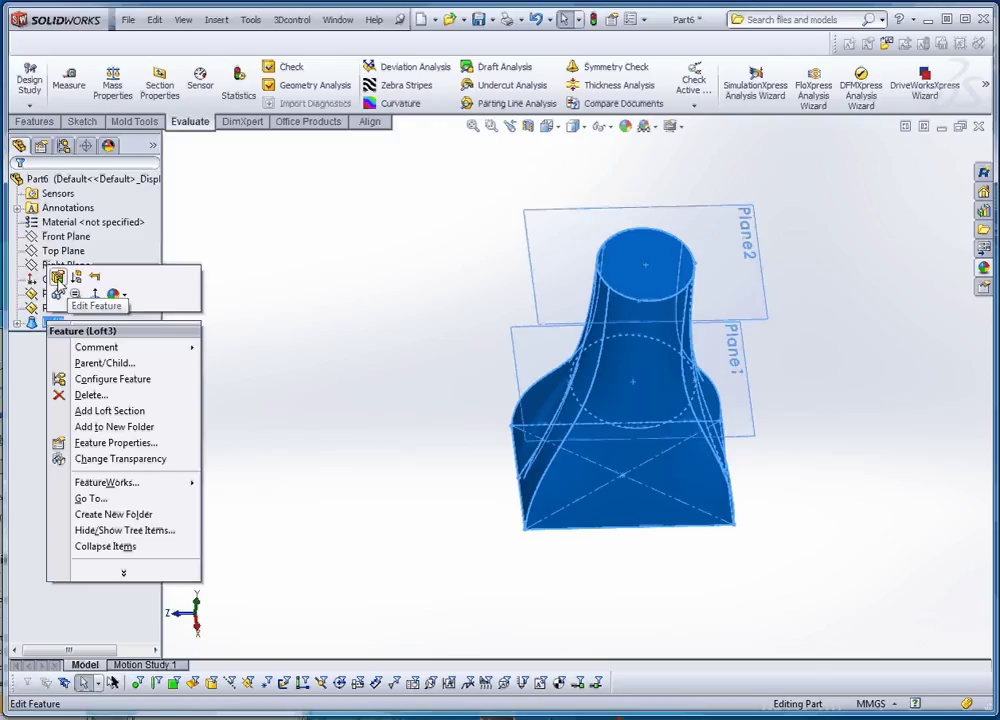
{"action": "left_click", "coordinate": [57, 277]}
{"action": "scroll", "coordinate": [150, 509], "scroll_direction": "down", "scroll_amount": 5}
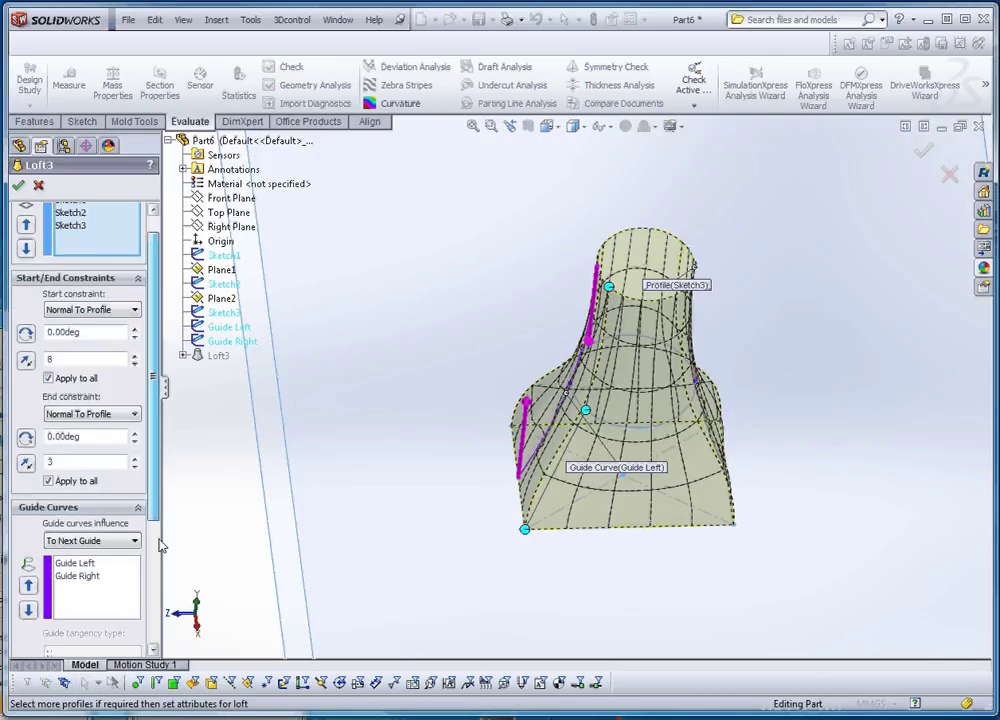
{"action": "left_click", "coordinate": [22, 606]}
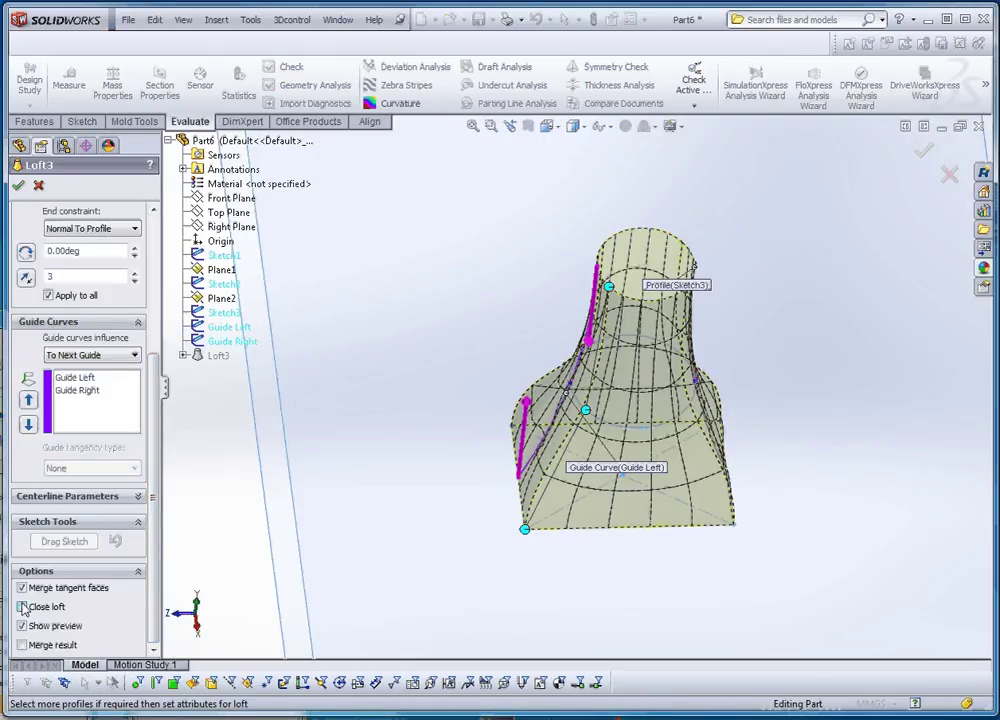
{"action": "left_click", "coordinate": [22, 625]}
{"action": "left_click", "coordinate": [22, 610]}
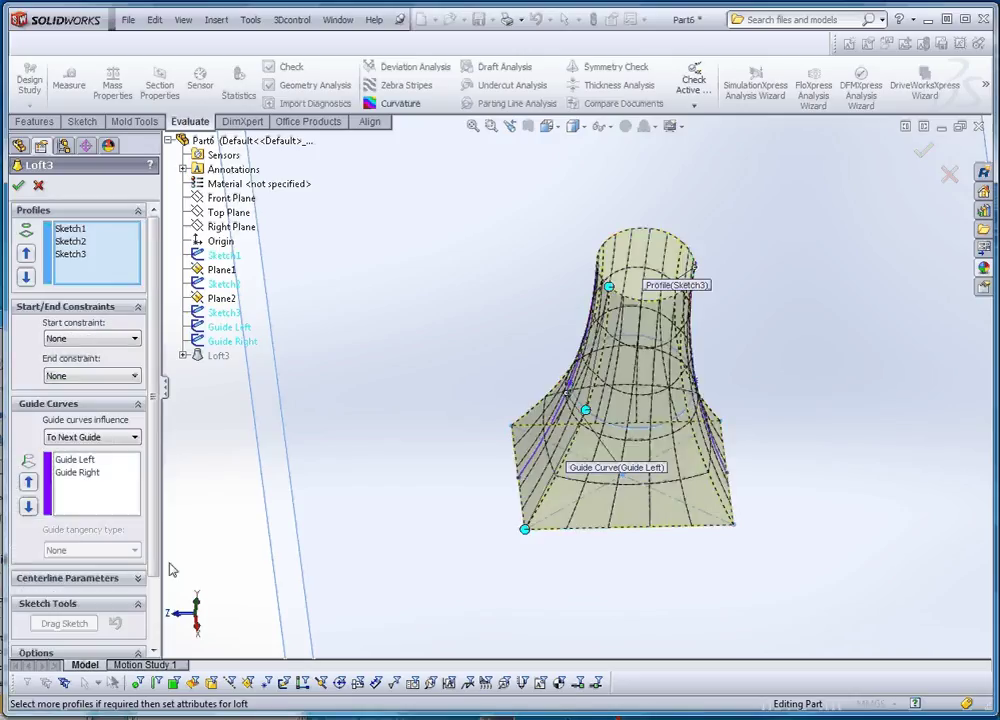
{"action": "left_click", "coordinate": [18, 185]}
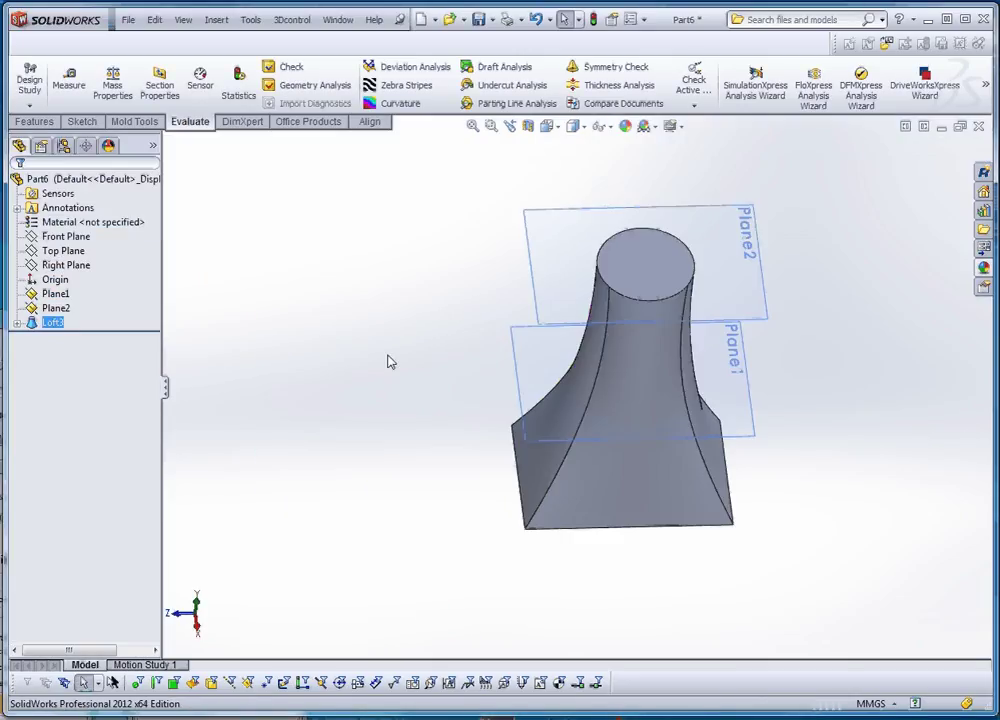
{"action": "middle_click_drag", "start_coordinate": [448, 430], "coordinate": [500, 460]}
{"action": "scroll", "coordinate": [640, 420], "scroll_direction": "up", "scroll_amount": 3}
{"action": "scroll", "coordinate": [652, 420], "scroll_direction": "down", "scroll_amount": 3}
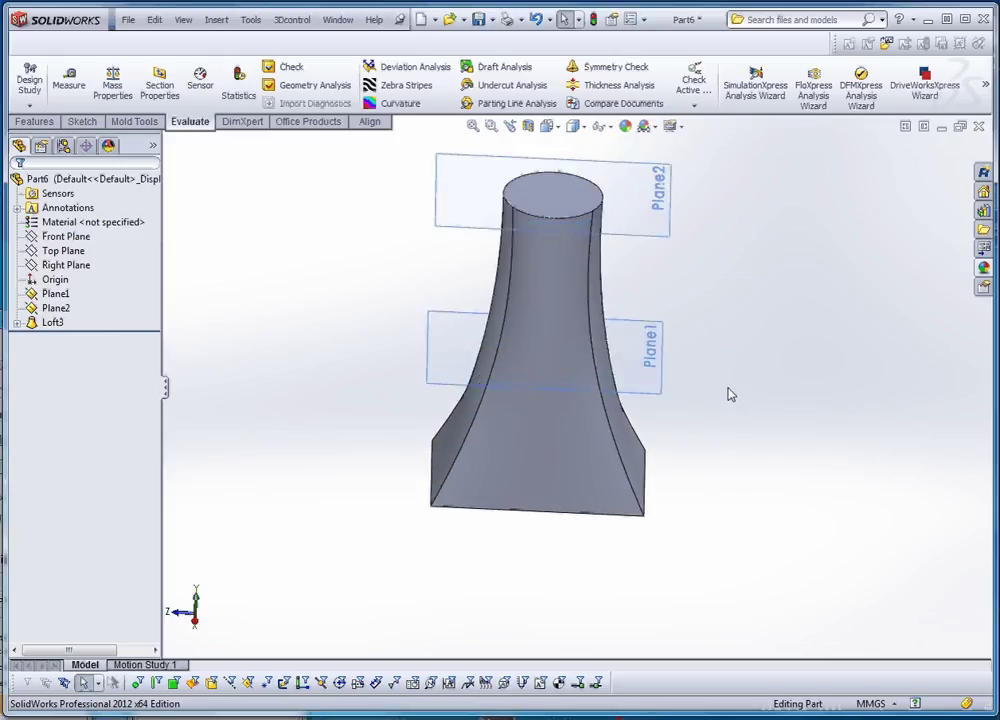